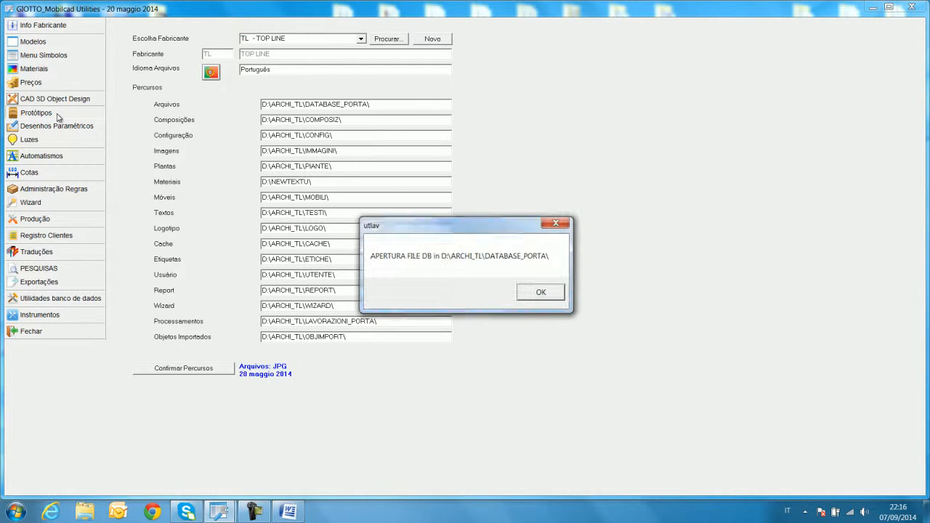
# - Confirm the database and processing file path notices and close the TL manufacturer information window
pyautogui.press('Return')
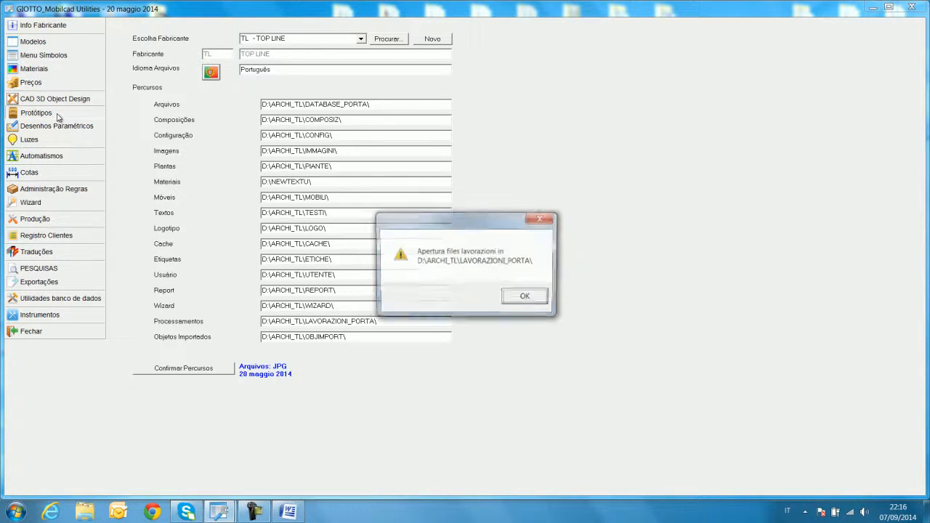
pyautogui.press('Return')
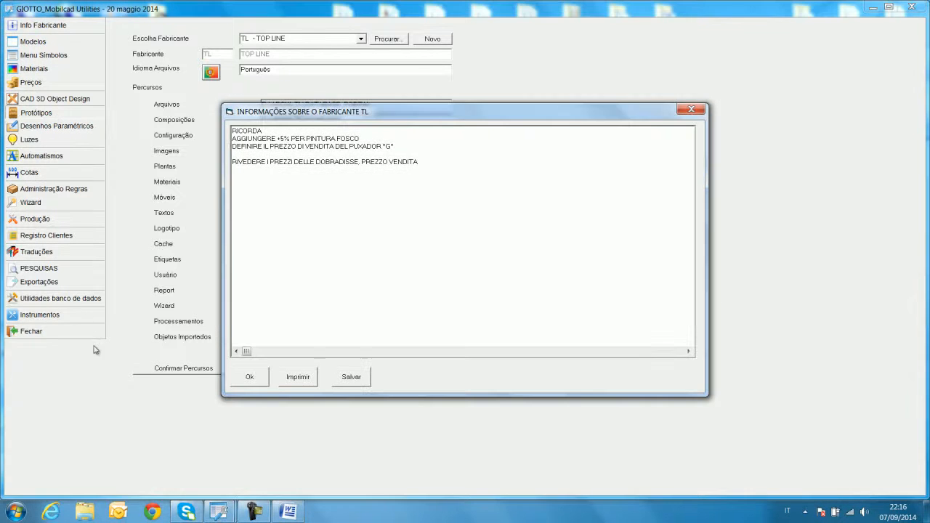
pyautogui.click(241, 380)
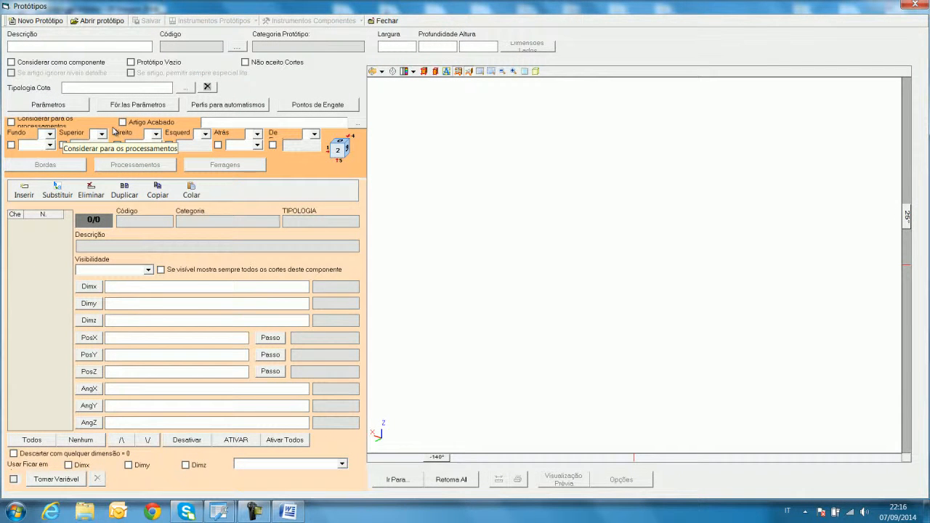
# - Create a new prototype in the TOP LINE 2013 category with the description CAIXOTE MOVEL COZINHA
pyautogui.click(40, 21)
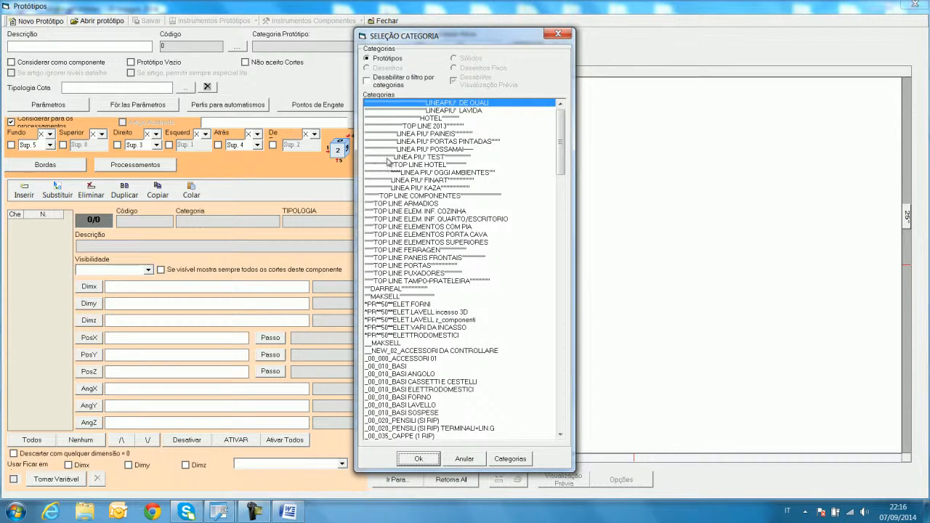
pyautogui.click(408, 128)
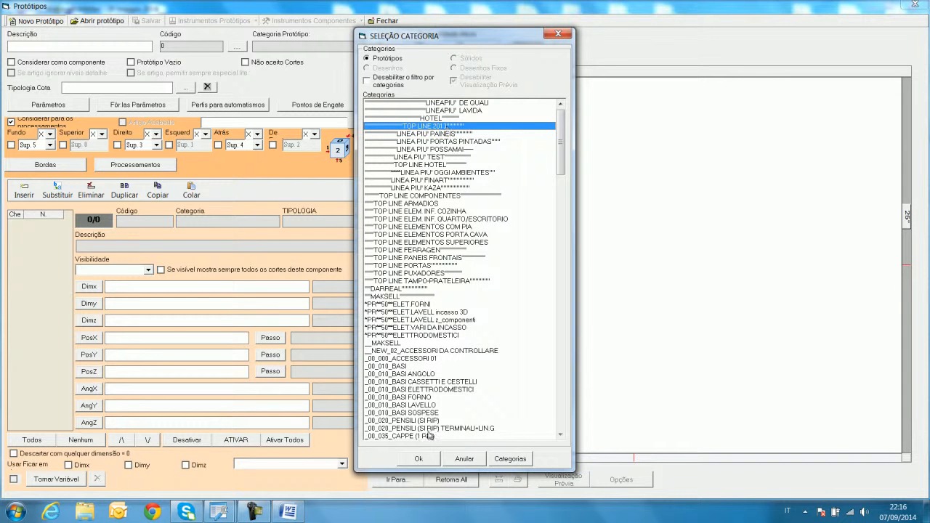
pyautogui.click(418, 458)
pyautogui.click(45, 47)
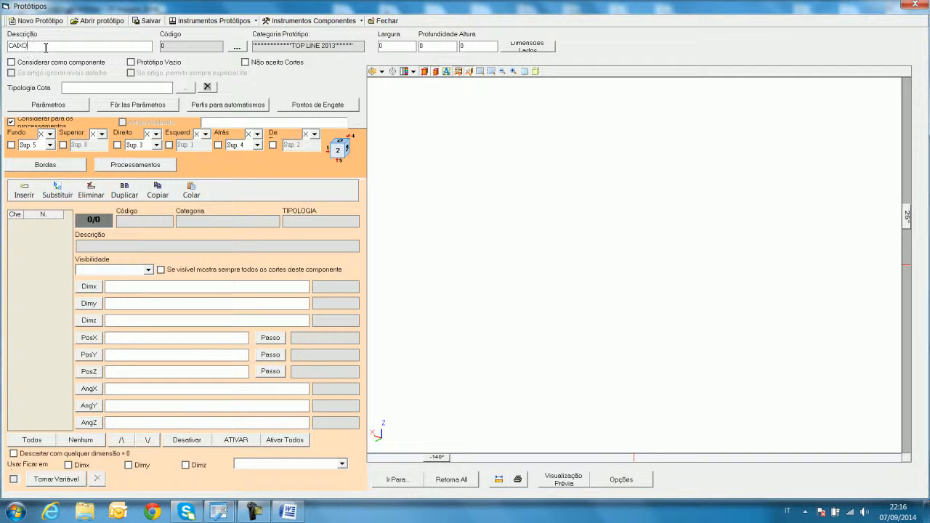
pyautogui.write('MOVEL COZINHA')
pyautogui.moveTo(101, 46); pyautogui.dragTo(10, 51)
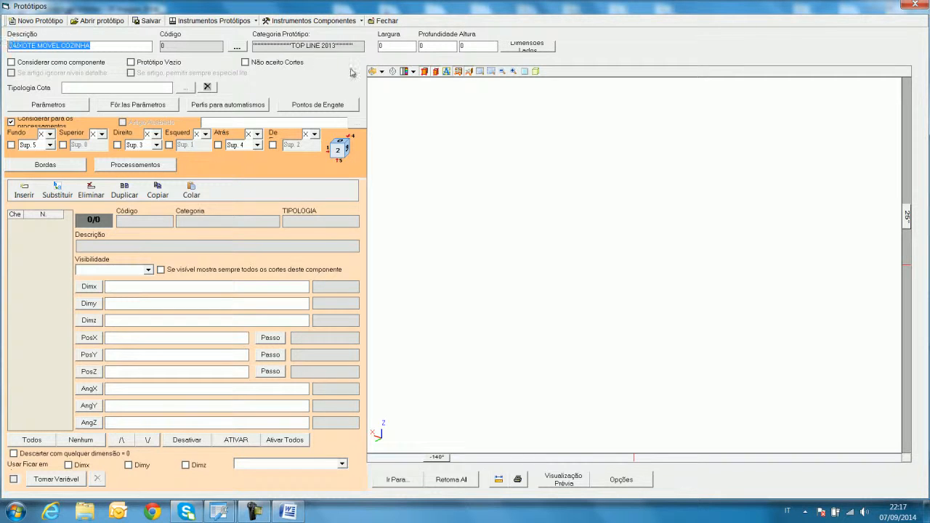
# - Set the prototype's overall dimensions to width 450, depth 520 and height 720
pyautogui.click(404, 48)
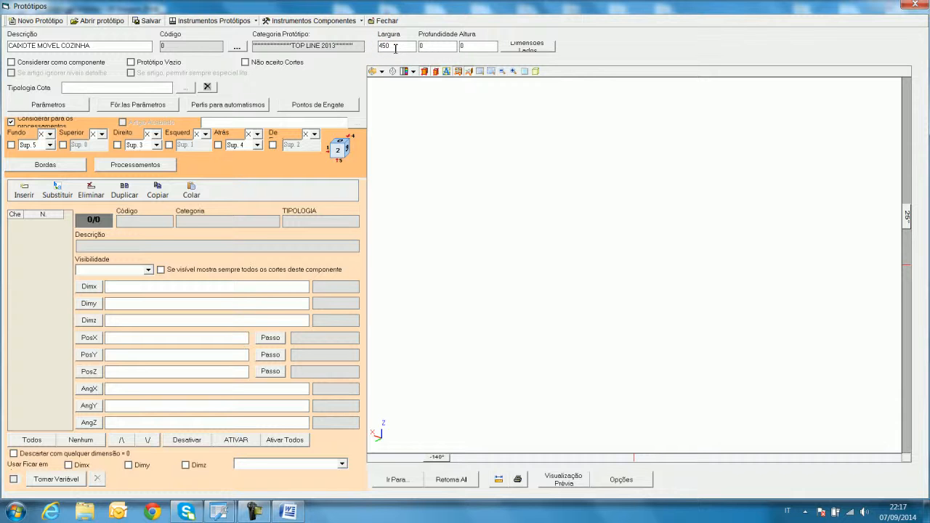
pyautogui.click(448, 46)
pyautogui.moveTo(105, 45); pyautogui.dragTo(4, 64)
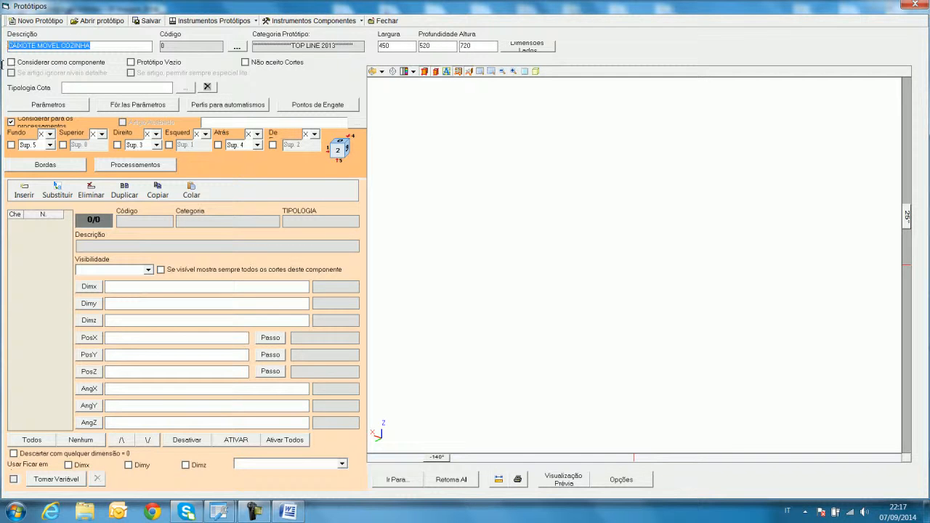
pyautogui.click(491, 45)
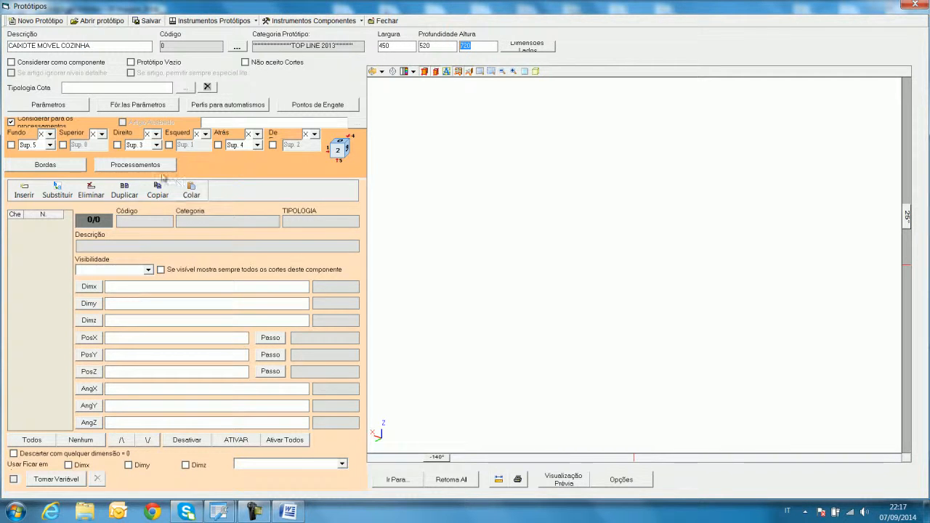
pyautogui.click(54, 248)
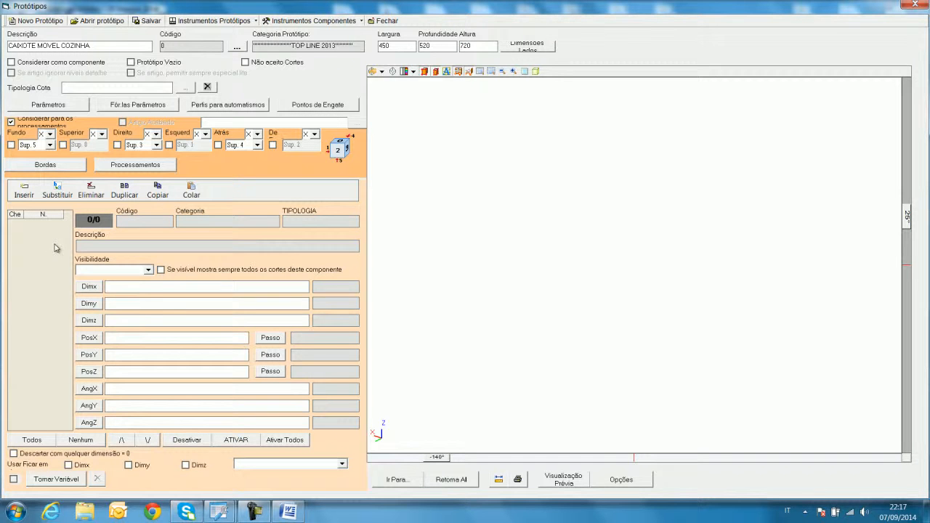
# - Open the component selection for insertion and preview components in the LINEAPIU' DE QUALI and TOP LINE 2013 categories
pyautogui.click(27, 190)
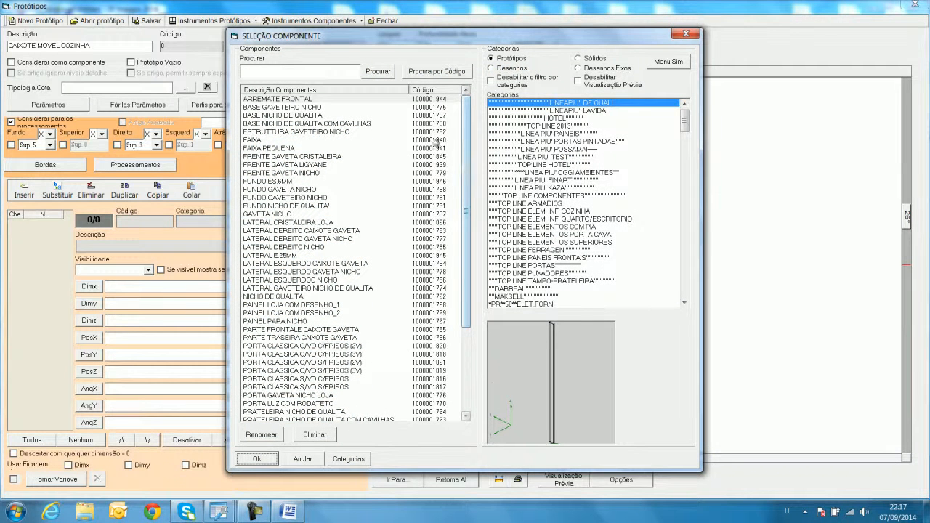
pyautogui.click(318, 140)
pyautogui.click(300, 157)
pyautogui.click(297, 206)
pyautogui.click(288, 223)
pyautogui.click(283, 255)
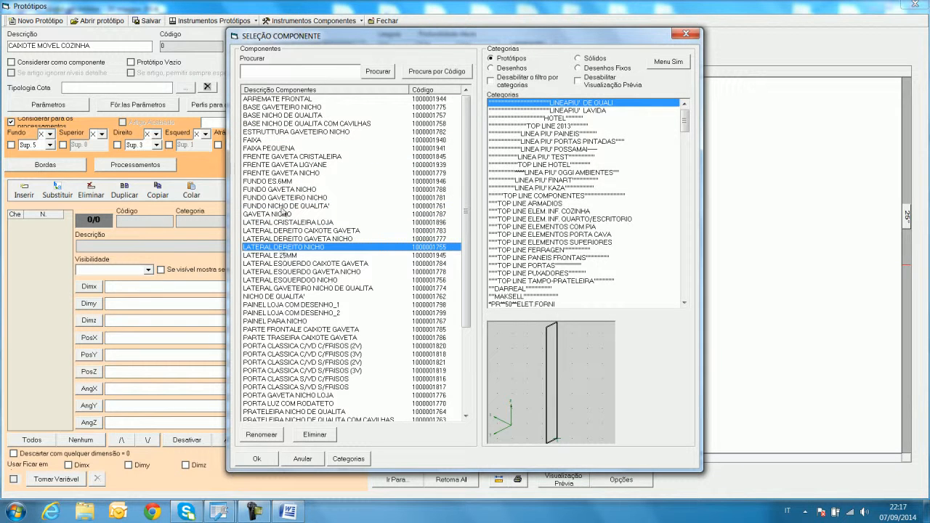
pyautogui.click(280, 190)
pyautogui.click(282, 141)
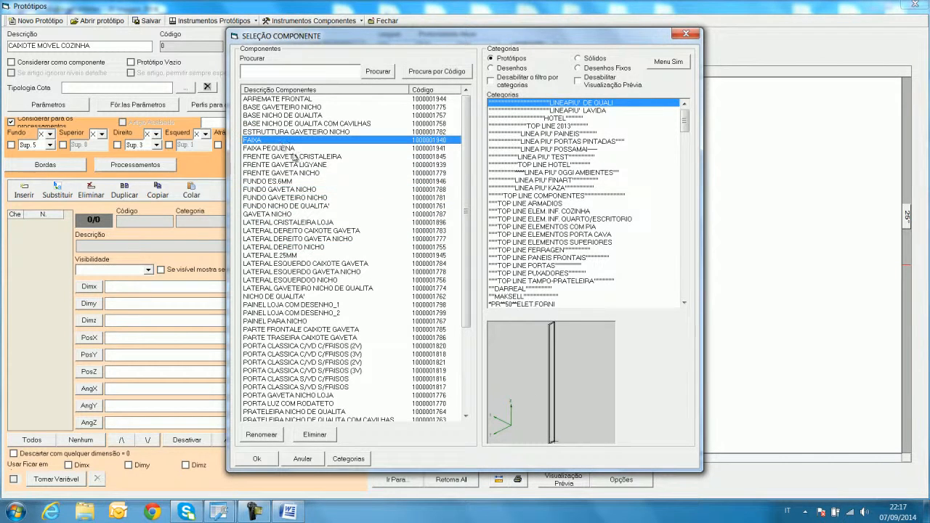
pyautogui.click(541, 127)
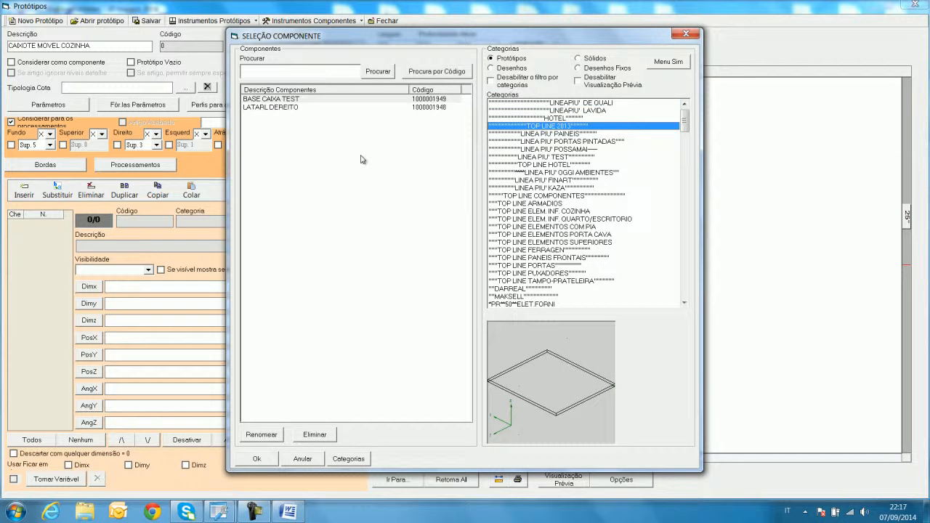
pyautogui.click(290, 108)
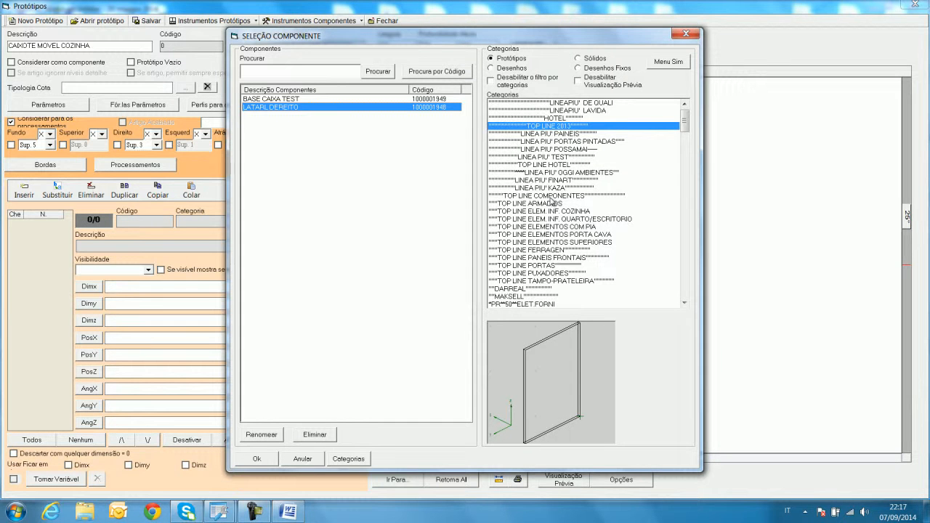
# - Insert the LATERAL DR CAIXA VAZIA component from the TOP LINE COMPONENTES category into the prototype
pyautogui.click(553, 196)
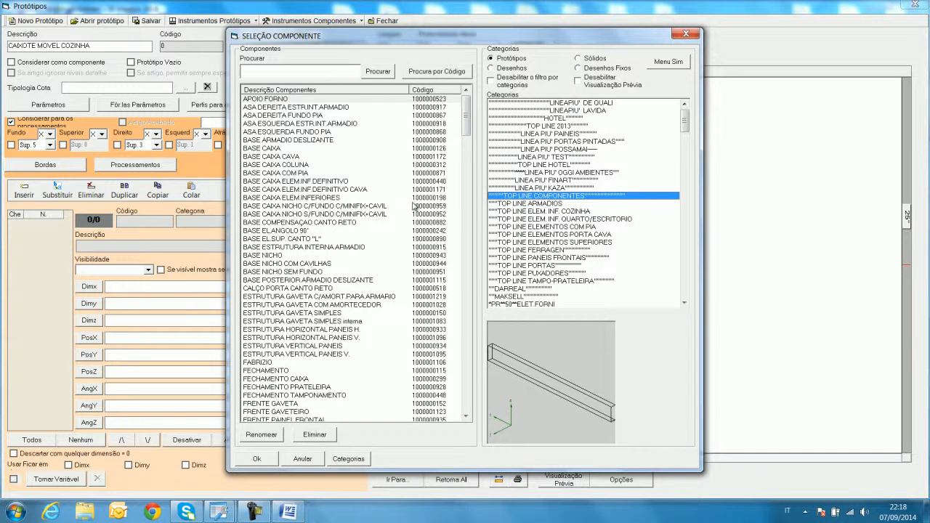
pyautogui.click(284, 354)
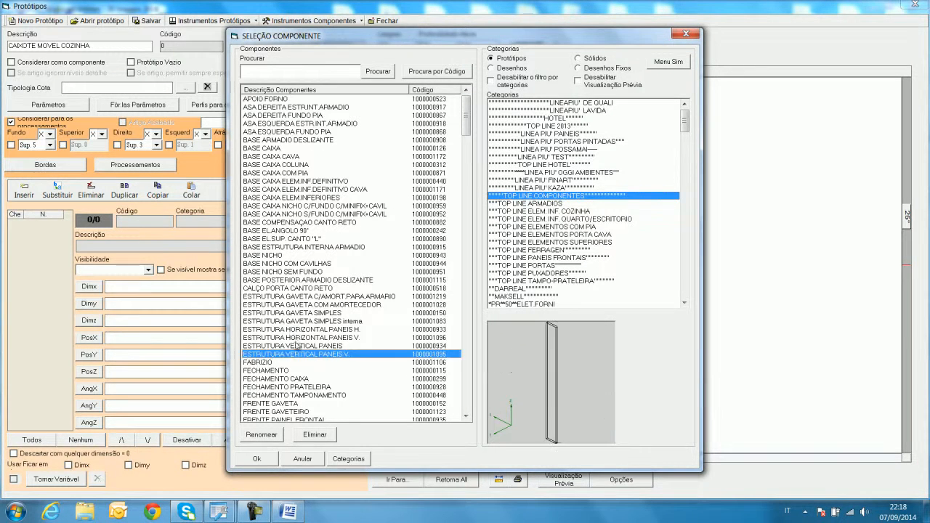
pyautogui.scroll(-7, 298, 342)
pyautogui.scroll(-20, 304, 331)
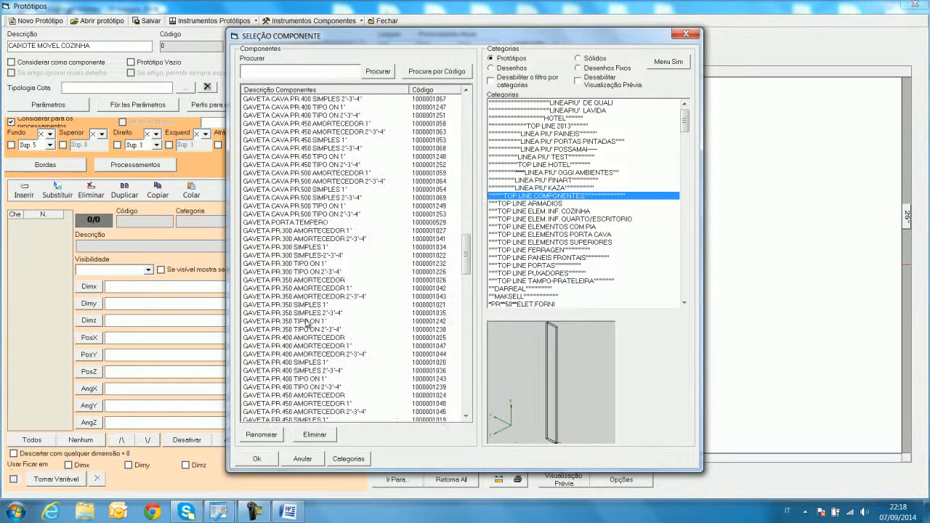
pyautogui.scroll(-15, 307, 321)
pyautogui.scroll(3, 308, 320)
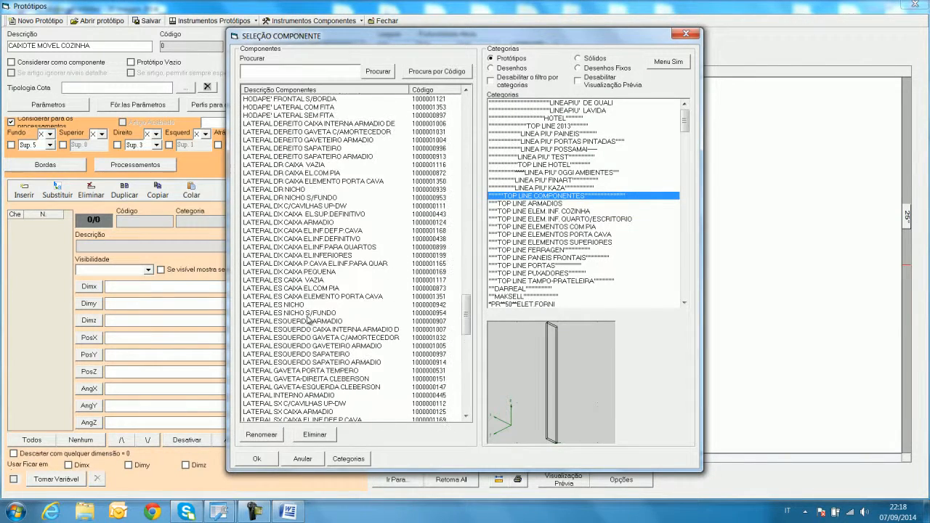
pyautogui.scroll(2, 305, 268)
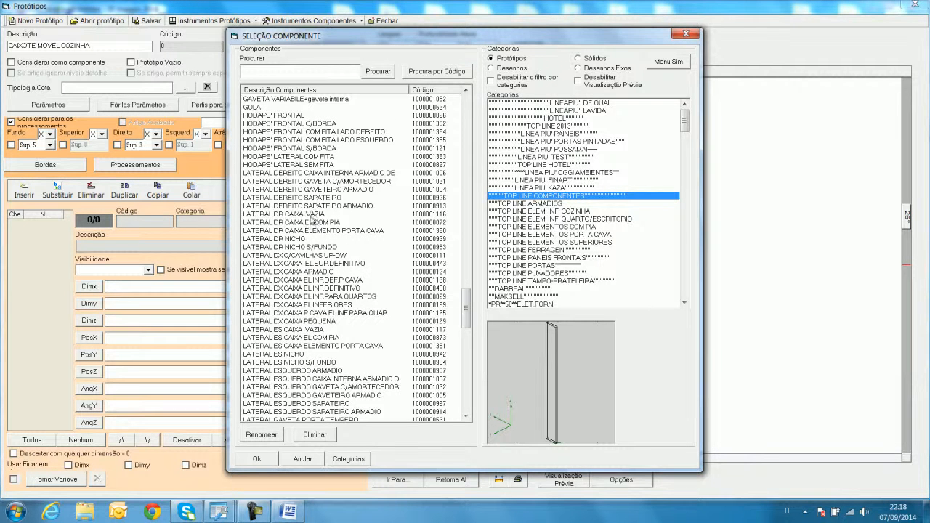
pyautogui.click(306, 218)
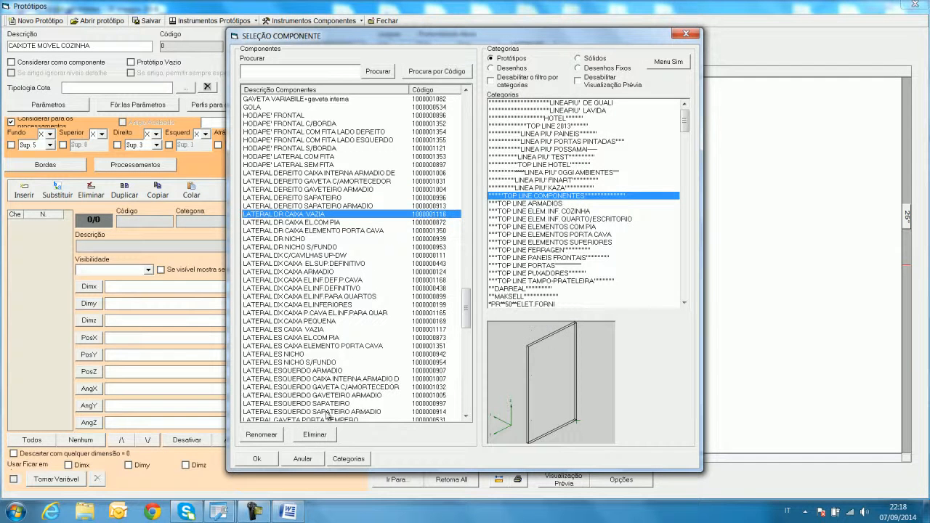
pyautogui.click(256, 458)
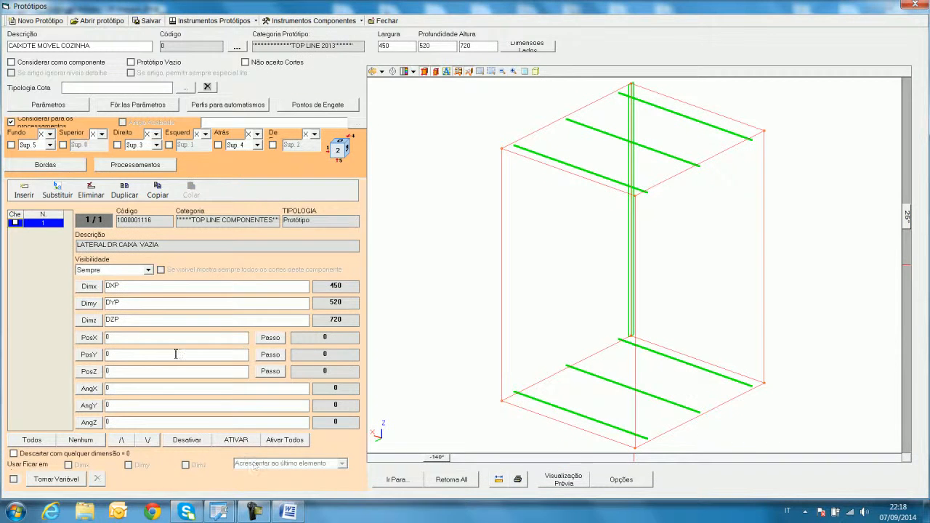
# - Replace the inserted side panel with the LATERAL DR NICHO component from TOP LINE COMPONENTES
pyautogui.click(14, 223)
pyautogui.click(57, 190)
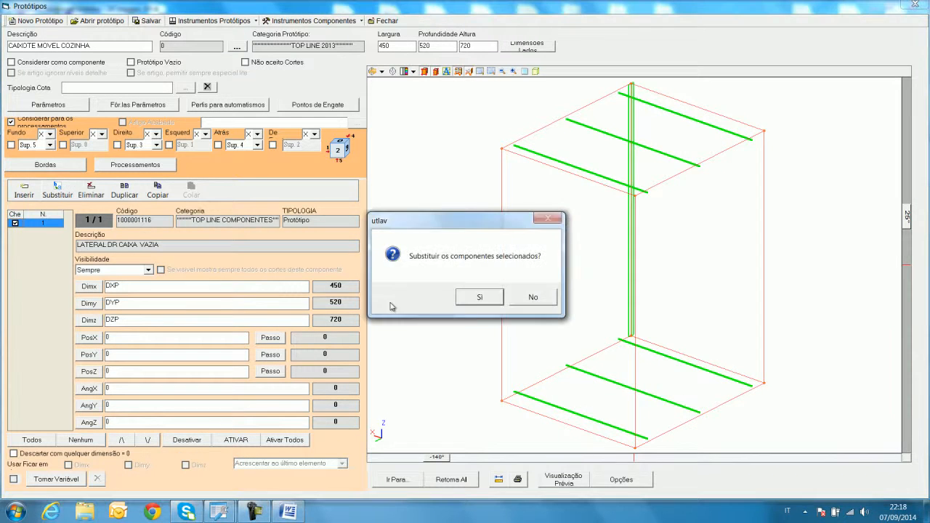
pyautogui.click(476, 296)
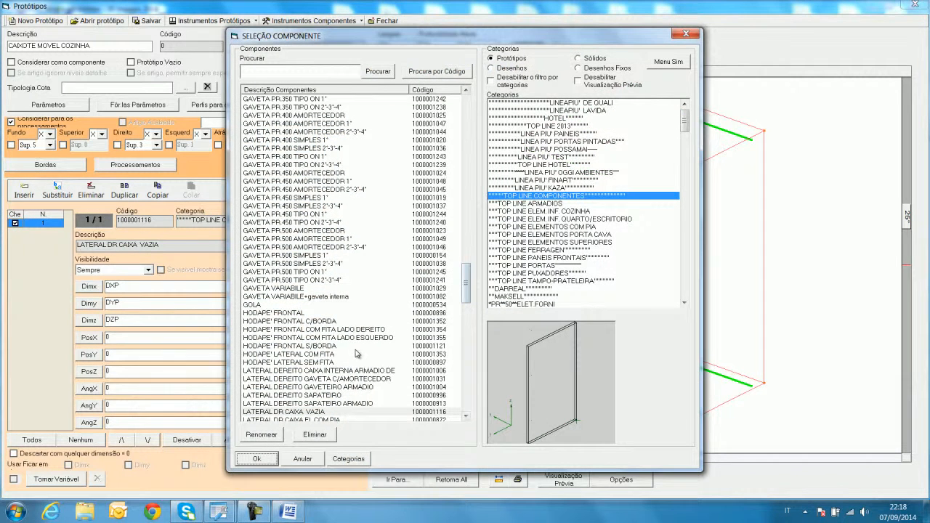
pyautogui.moveTo(465, 275); pyautogui.dragTo(448, 317)
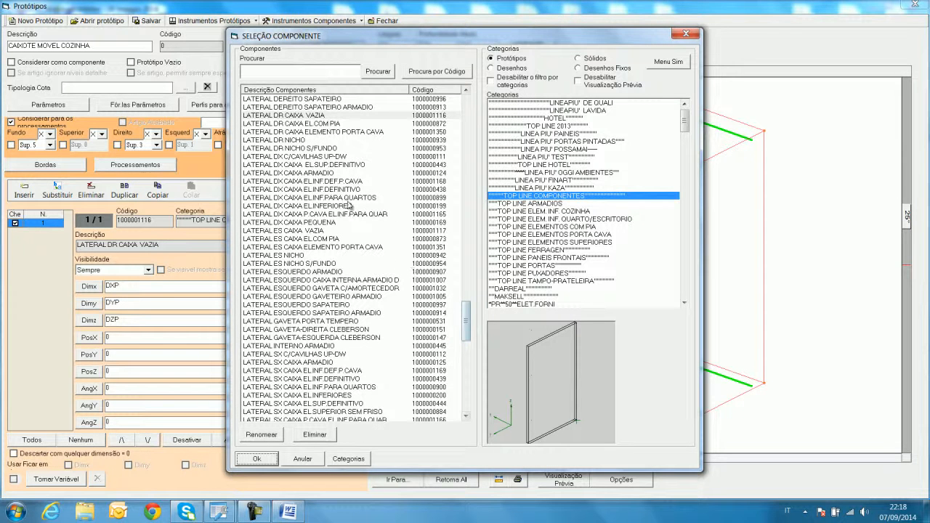
pyautogui.click(299, 140)
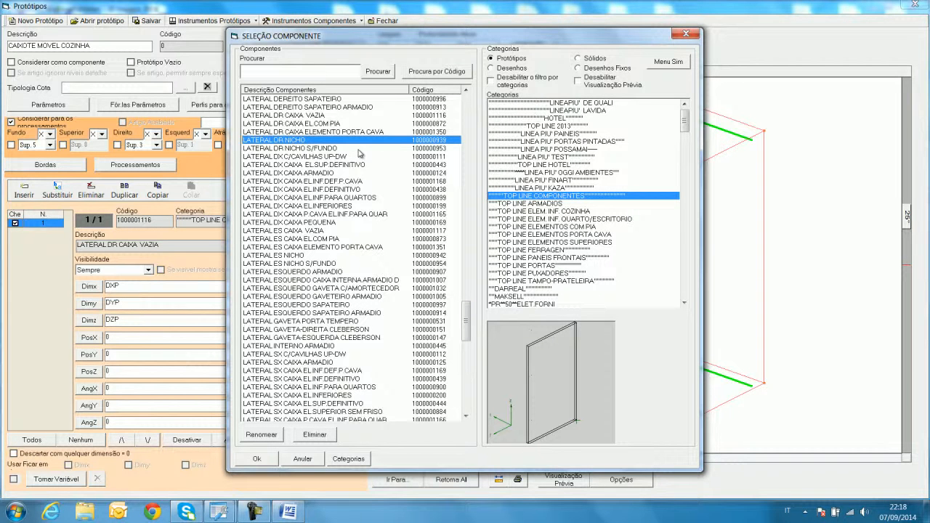
pyautogui.scroll(3, 359, 153)
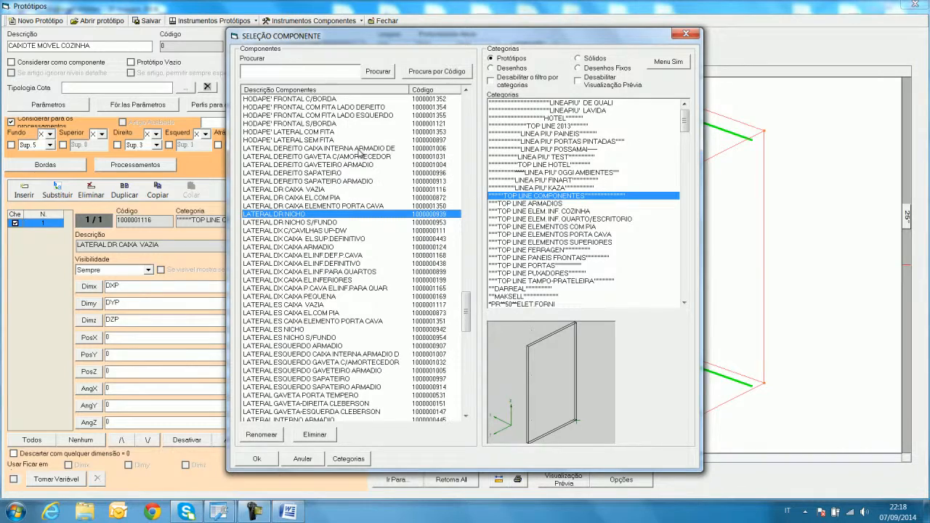
pyautogui.scroll(6, 360, 153)
pyautogui.scroll(-20, 359, 157)
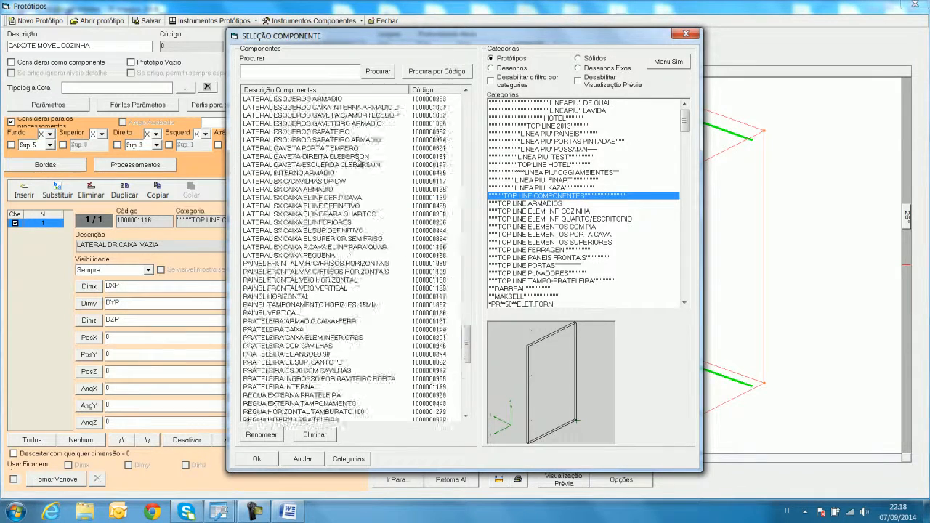
pyautogui.scroll(-10, 358, 162)
pyautogui.scroll(18, 359, 167)
pyautogui.scroll(5, 359, 169)
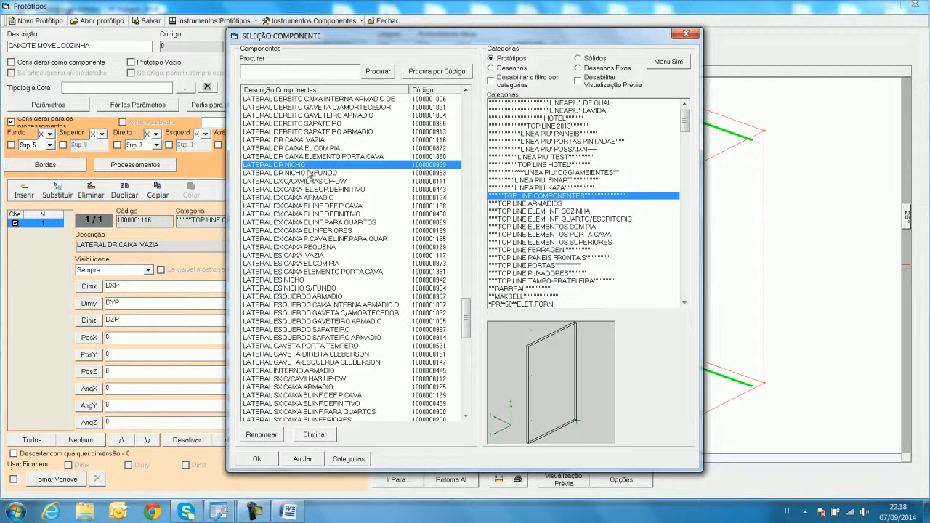
pyautogui.click(266, 460)
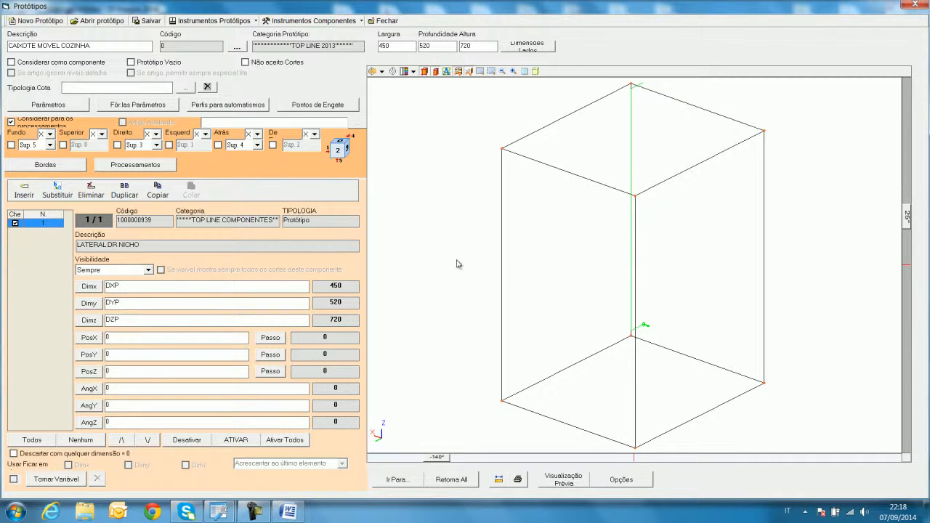
# - Hide the green machining marks in the 3D preview and uncheck component 1
pyautogui.click(468, 72)
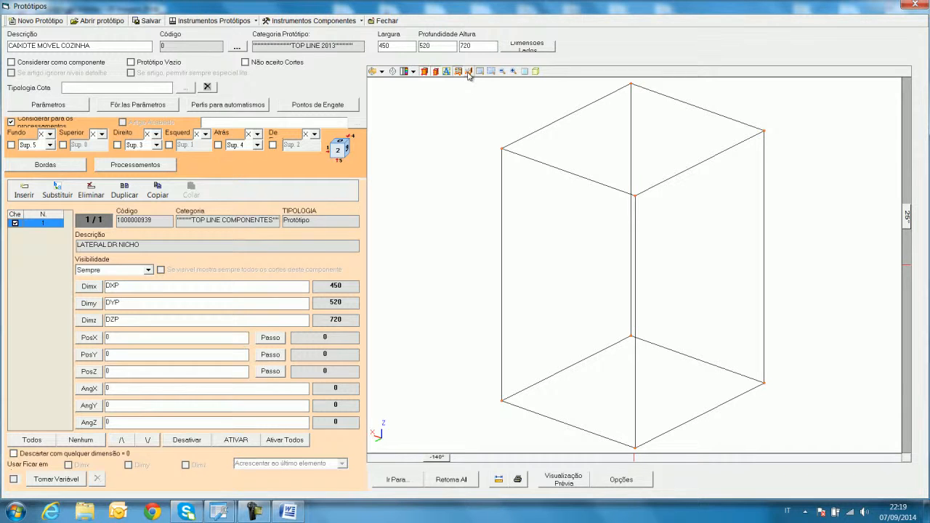
pyautogui.click(15, 224)
pyautogui.scroll(-1, 480, 367)
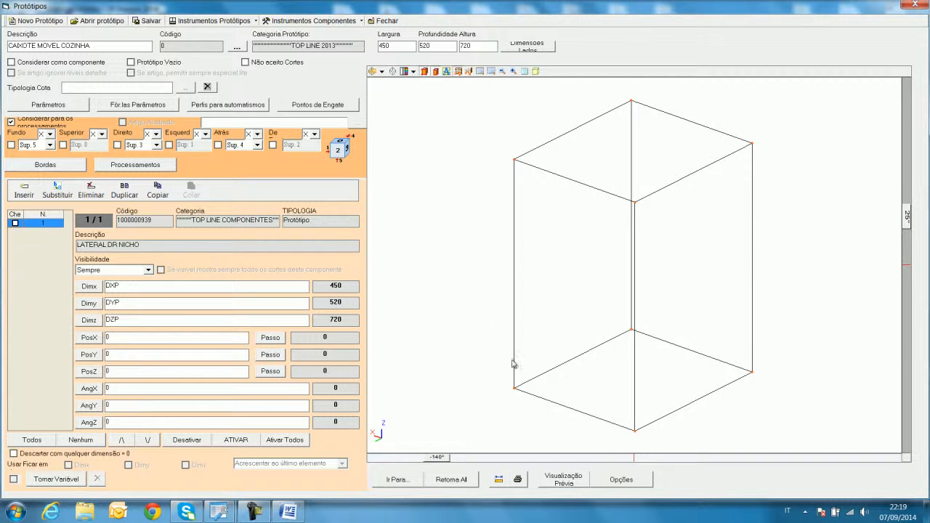
pyautogui.moveTo(440, 459)
pyautogui.mouseDown()
pyautogui.moveTo(490, 457)
pyautogui.moveTo(403, 456)
pyautogui.moveTo(426, 456)
pyautogui.mouseUp()
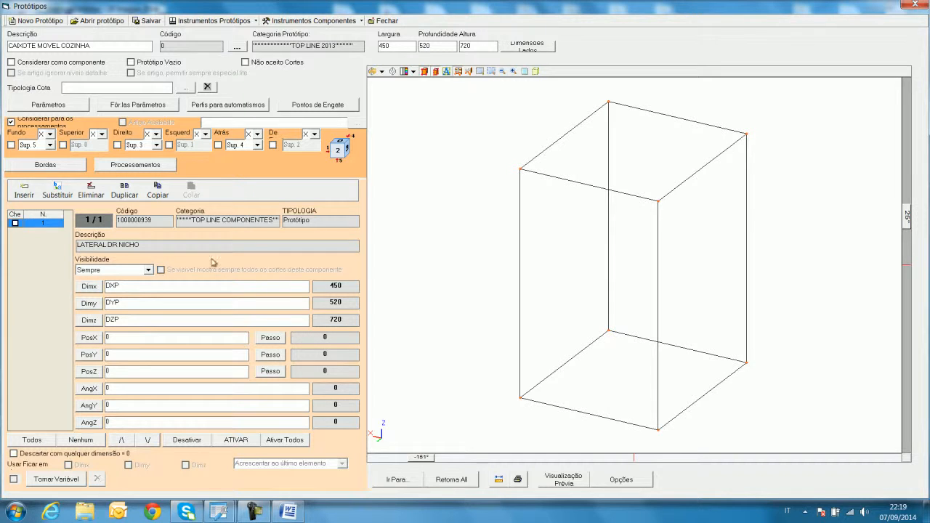
# - Set the LATERAL DR NICHO panel's Dimx to 18 and display the prototype's overall bounding box in the preview
pyautogui.doubleClick(128, 286)
pyautogui.click(129, 287)
pyautogui.doubleClick(123, 288)
pyautogui.click(132, 288)
pyautogui.doubleClick(135, 287)
pyautogui.write('18,')
pyautogui.click(182, 305)
pyautogui.click(537, 72)
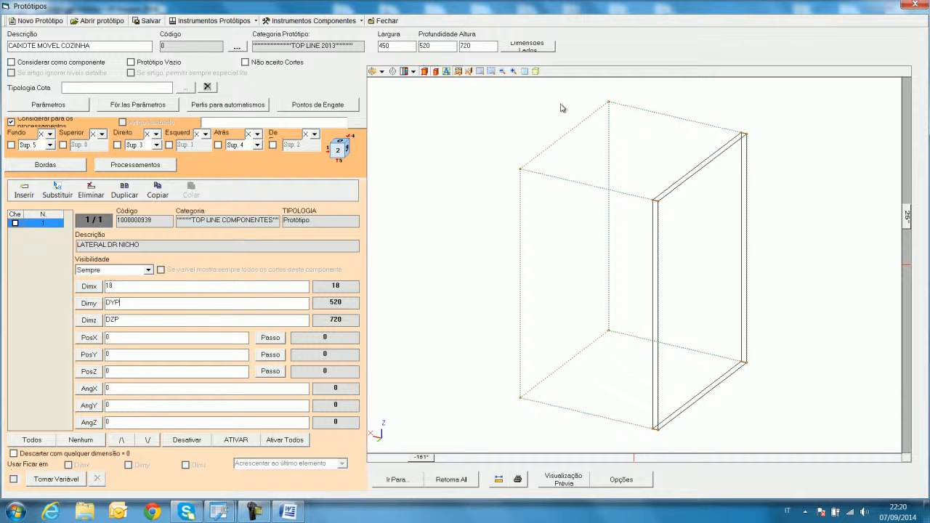
# - Set the LATERAL DR NICHO panel's Dimy to a fixed value of 100
pyautogui.doubleClick(115, 287)
pyautogui.click(146, 306)
pyautogui.click(135, 301)
pyautogui.doubleClick(438, 48)
pyautogui.click(167, 305)
pyautogui.doubleClick(120, 286)
pyautogui.click(130, 304)
pyautogui.doubleClick(137, 306)
pyautogui.write('100')
pyautogui.press('Return')
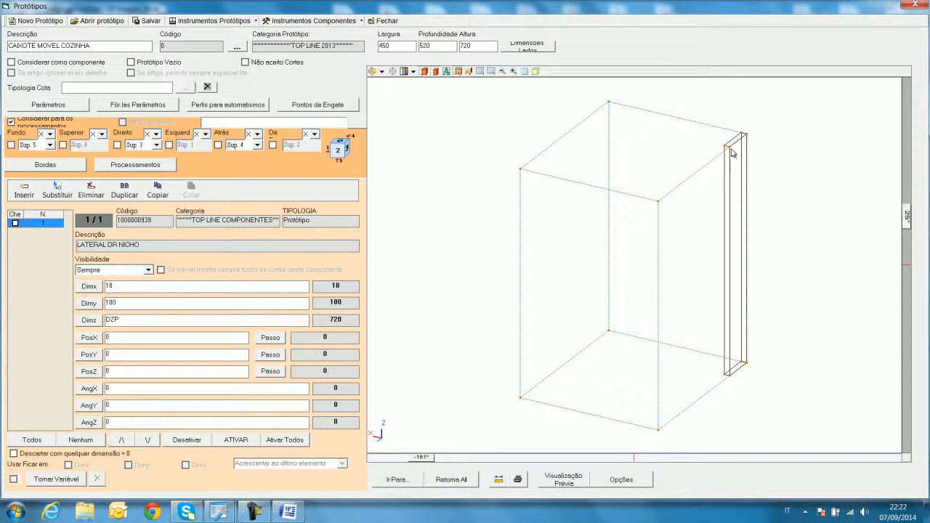
# - Set the prototype's overall depth (Profundidade) to 600 and refresh the preview
pyautogui.doubleClick(450, 48)
pyautogui.write('600')
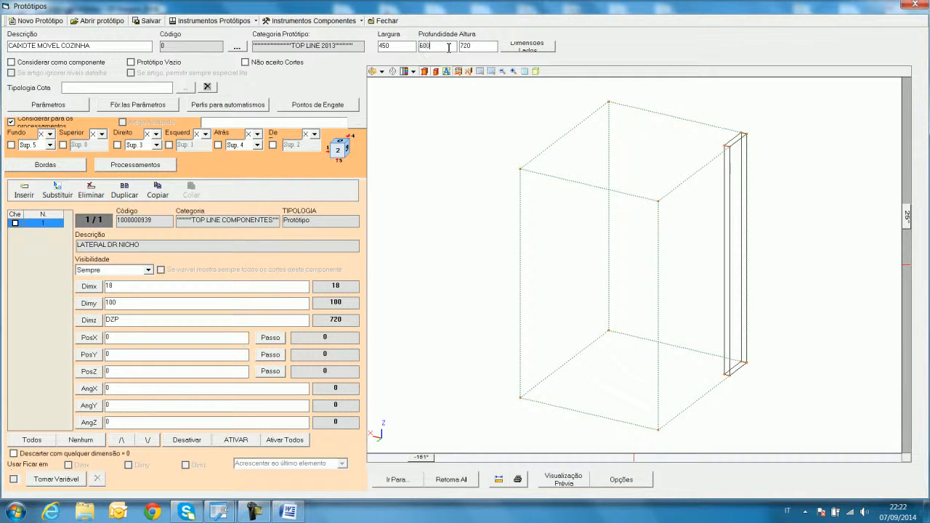
pyautogui.click(561, 483)
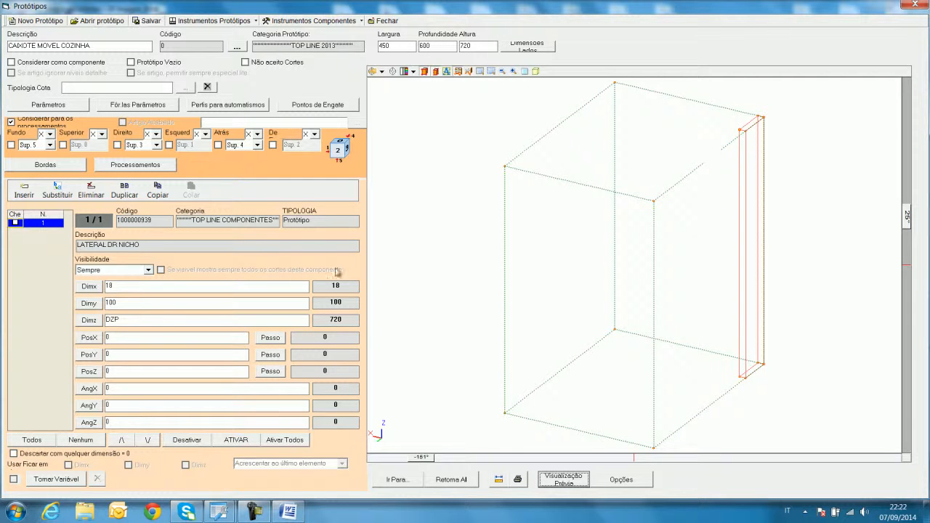
# - Set the LATERAL DR NICHO panel's Dimy to the variable DYP so it follows the prototype's depth
pyautogui.click(132, 308)
pyautogui.moveTo(132, 307); pyautogui.dragTo(100, 312)
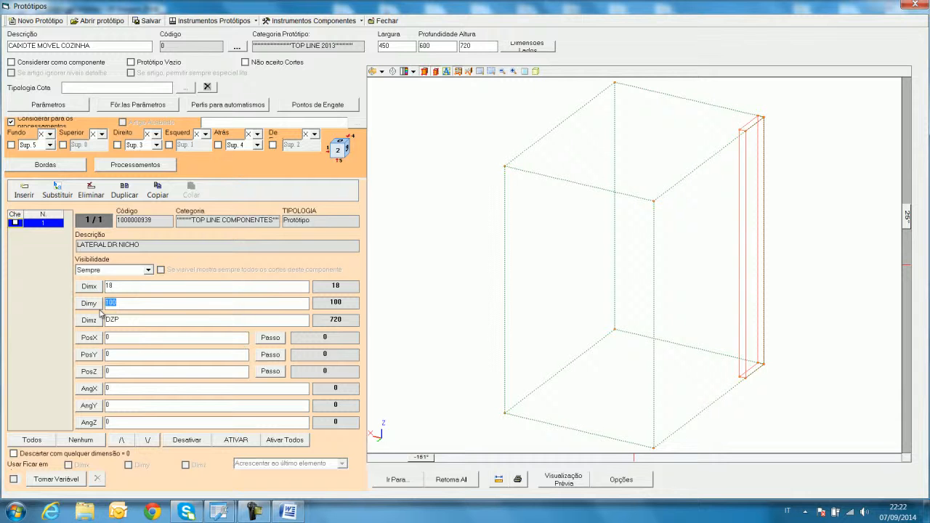
pyautogui.click(122, 284)
pyautogui.moveTo(131, 304); pyautogui.dragTo(102, 304)
pyautogui.click(133, 321)
pyautogui.write('DYP')
pyautogui.click(398, 280)
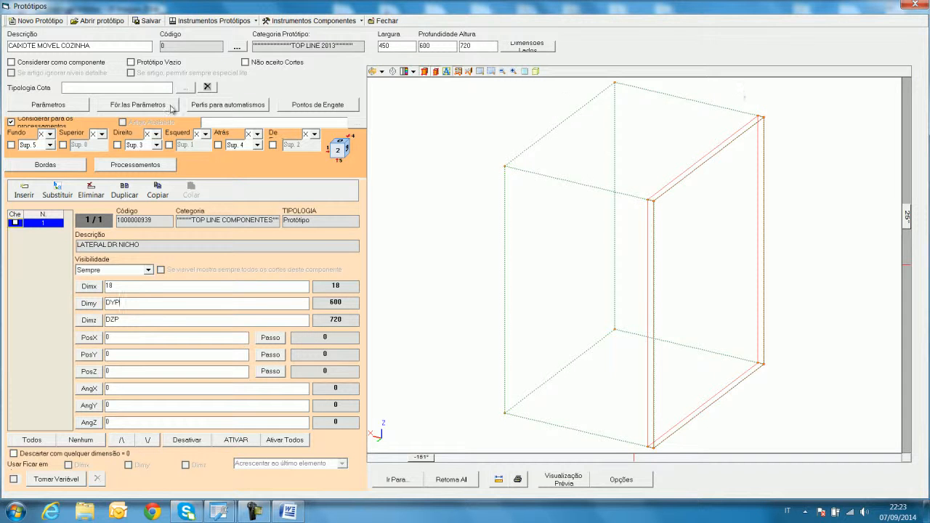
# - Set the LATERAL DR NICHO panel's Dimz to a fixed value of 100 and refresh the preview
pyautogui.click(104, 48)
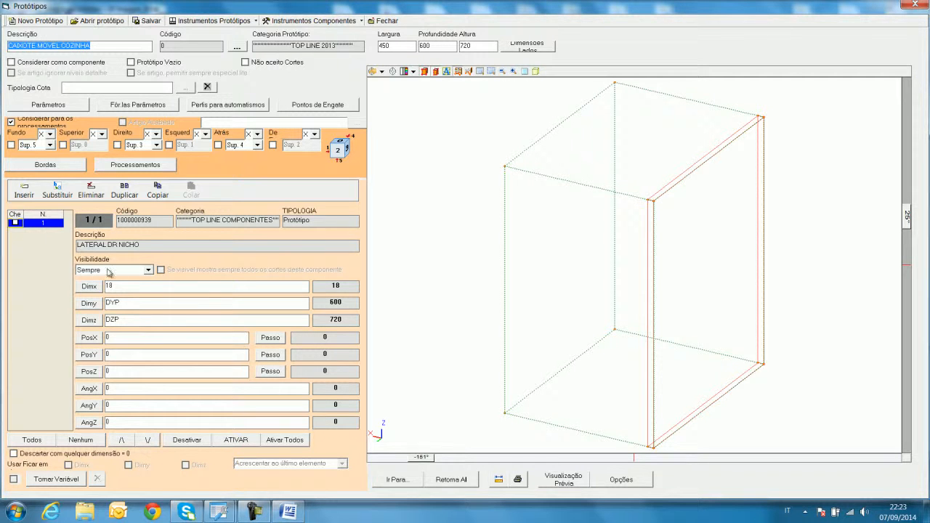
pyautogui.click(138, 303)
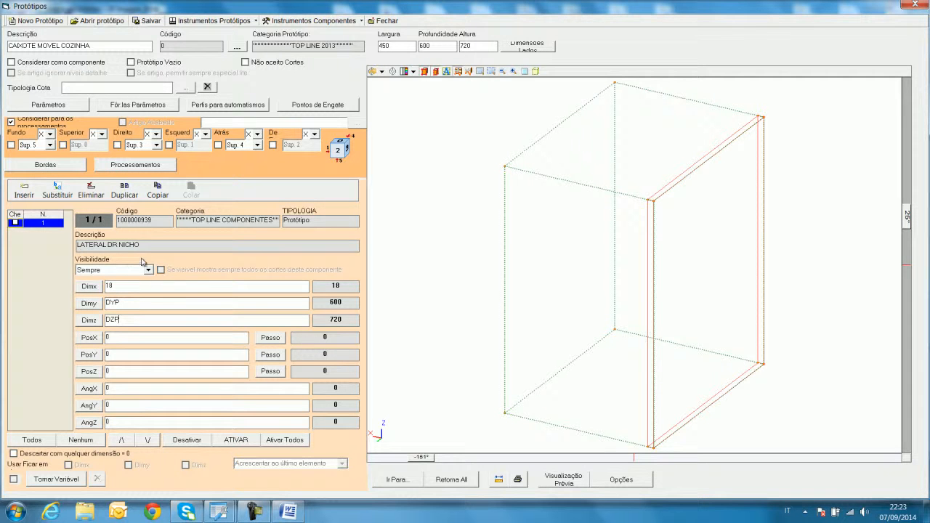
pyautogui.doubleClick(142, 321)
pyautogui.write('100')
pyautogui.click(556, 481)
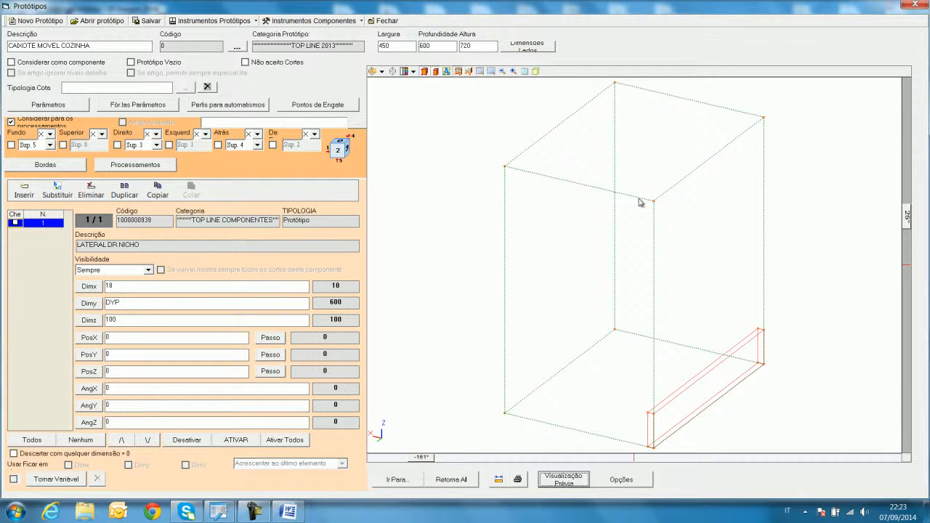
# - Set the LATERAL DR NICHO panel's Dimz to the variable DZP and refresh the preview
pyautogui.click(127, 321)
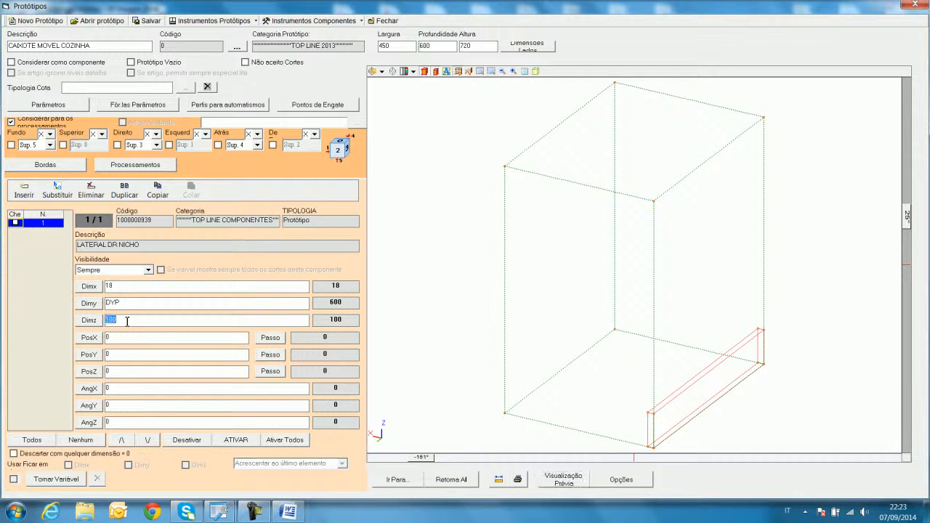
pyautogui.write('DZP')
pyautogui.click(556, 482)
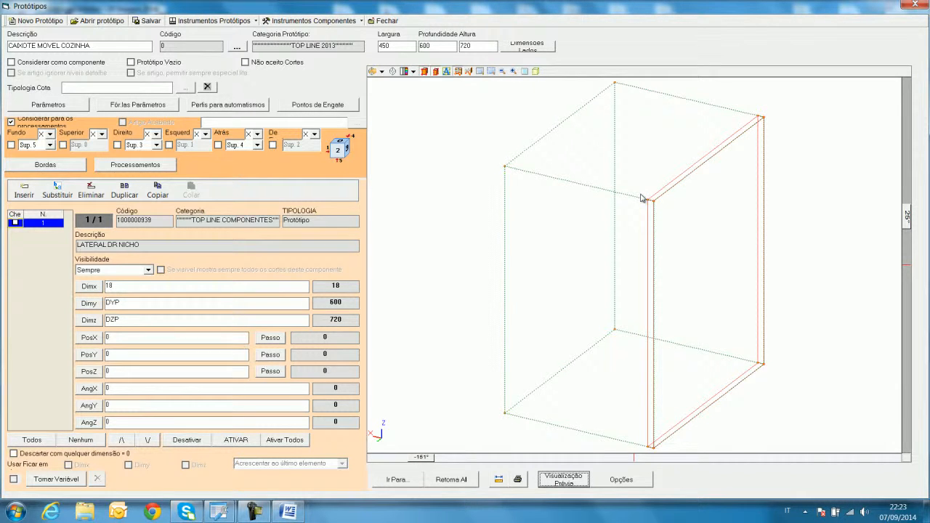
# - Examine the right side panel in the Superior, Fundo, De Frente, Direito and Esquerdo preset views, returning to the Livre 3D view
pyautogui.click(130, 339)
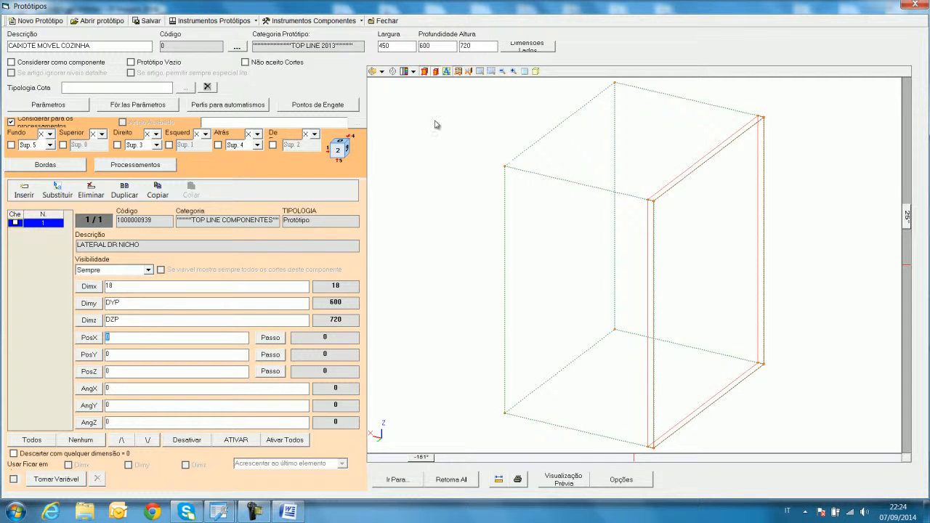
pyautogui.click(382, 72)
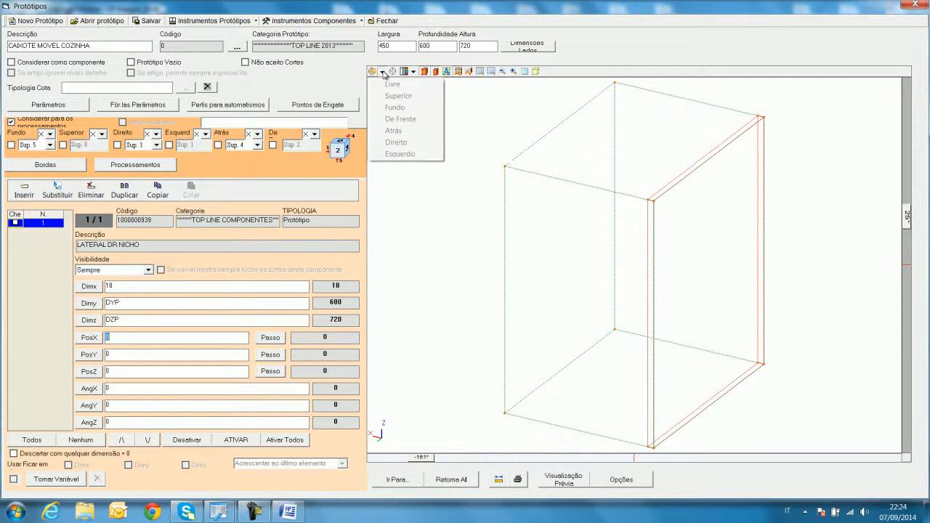
pyautogui.click(401, 119)
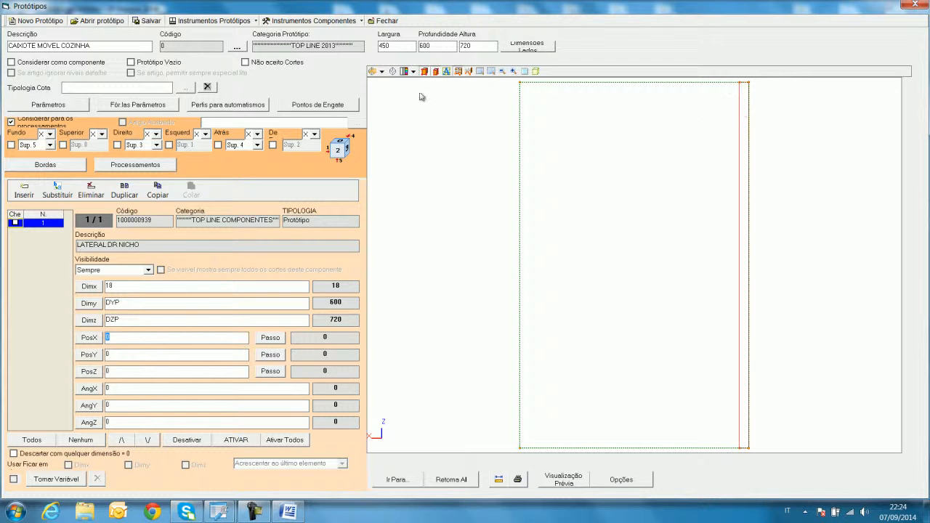
pyautogui.click(381, 71)
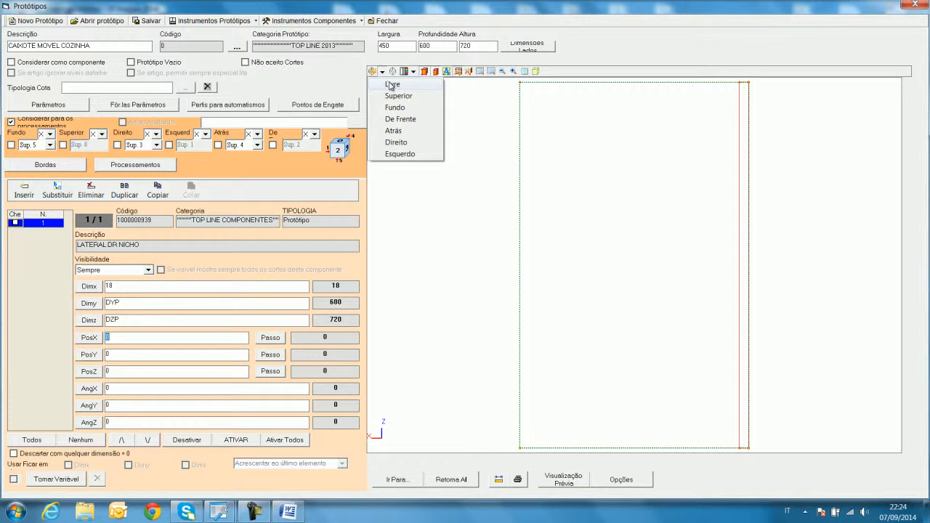
pyautogui.click(392, 85)
pyautogui.click(381, 71)
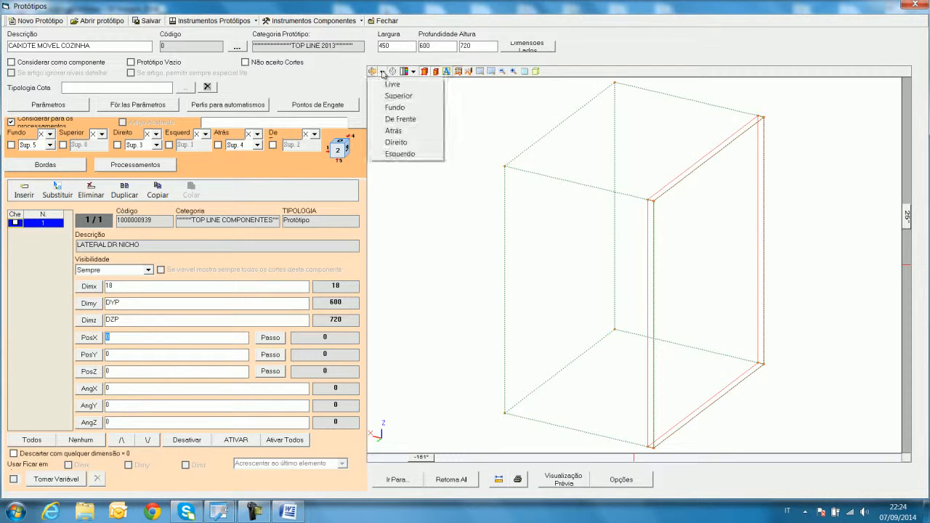
pyautogui.click(393, 97)
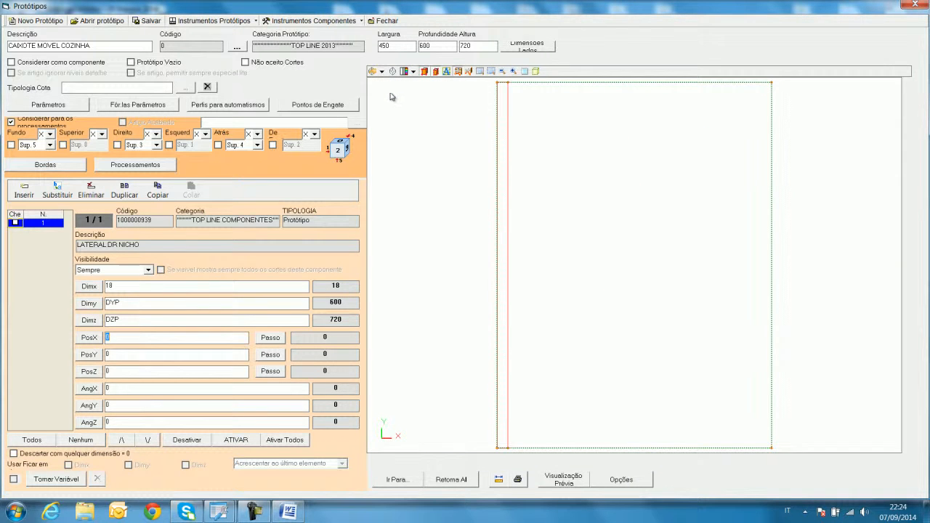
pyautogui.click(382, 72)
pyautogui.click(397, 111)
pyautogui.click(382, 72)
pyautogui.click(398, 121)
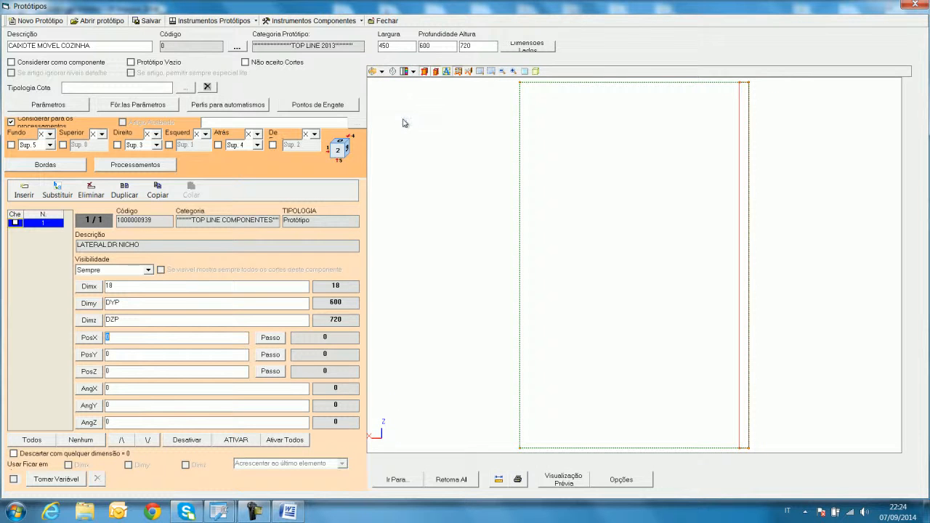
pyautogui.click(382, 72)
pyautogui.click(399, 119)
pyautogui.click(382, 72)
pyautogui.click(405, 143)
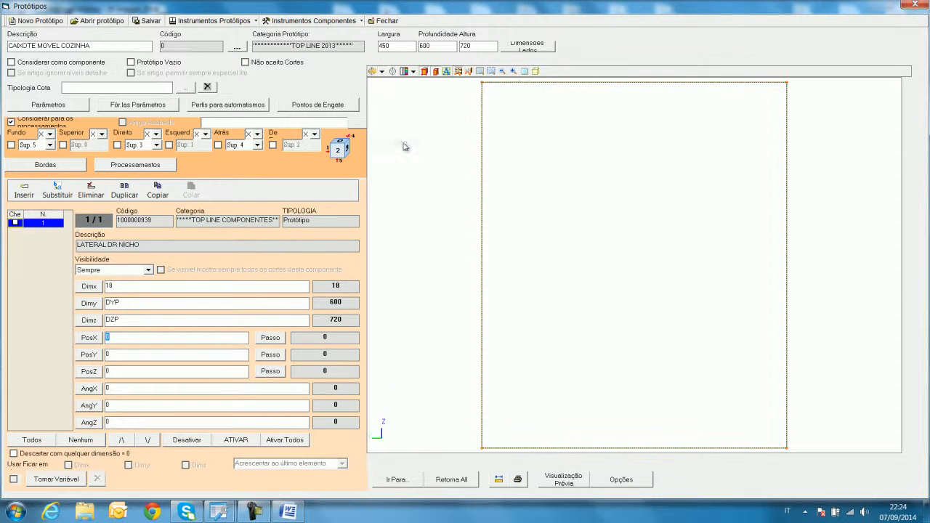
pyautogui.click(382, 72)
pyautogui.click(401, 154)
pyautogui.click(382, 72)
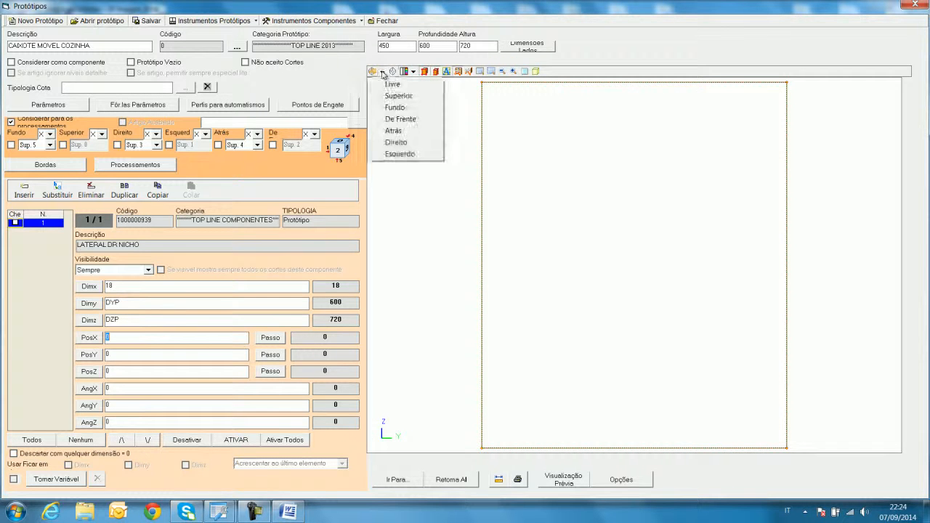
pyautogui.click(392, 85)
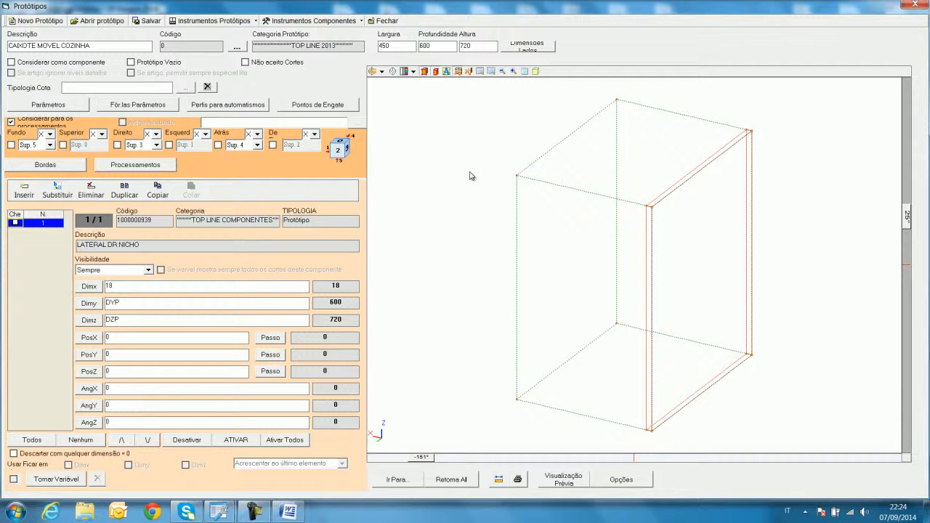
pyautogui.click(383, 72)
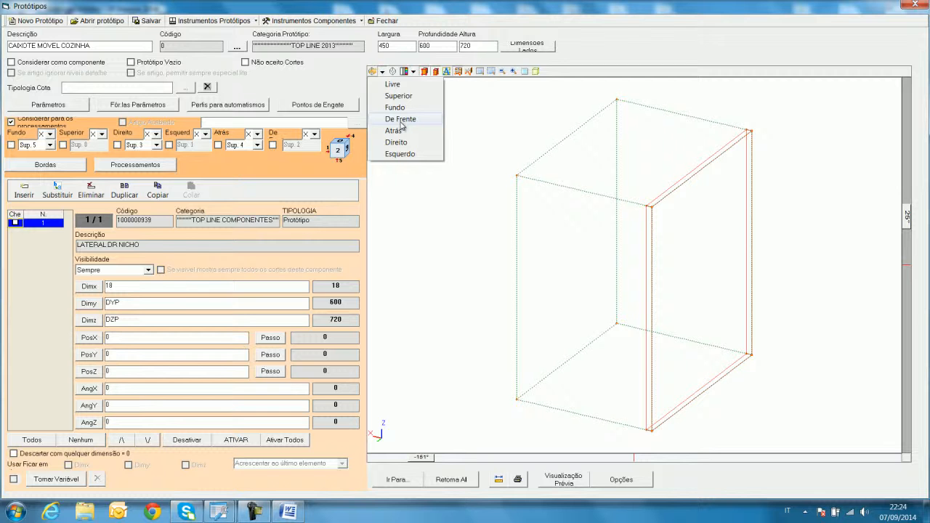
pyautogui.click(422, 204)
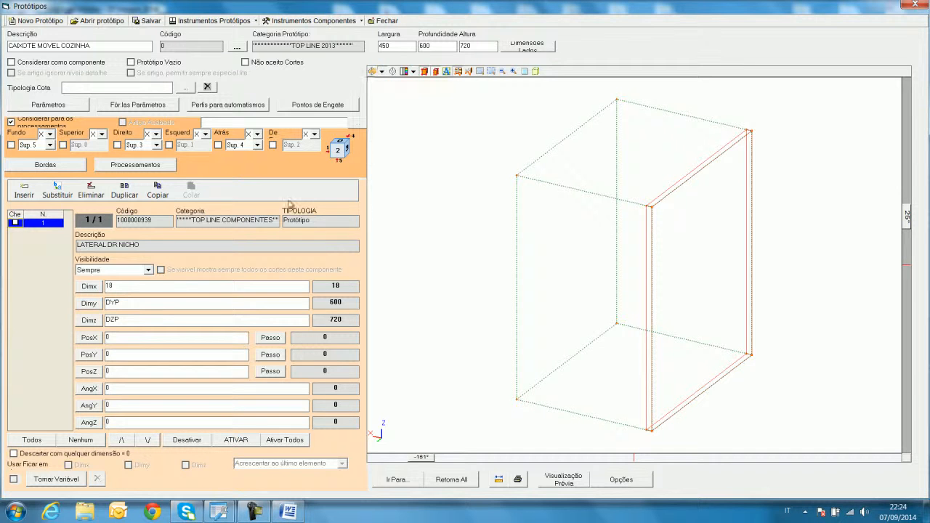
# - Insert the LATERAL ES NICHO component from the TOP LINE COMPONENTES category as the left side panel
pyautogui.click(24, 194)
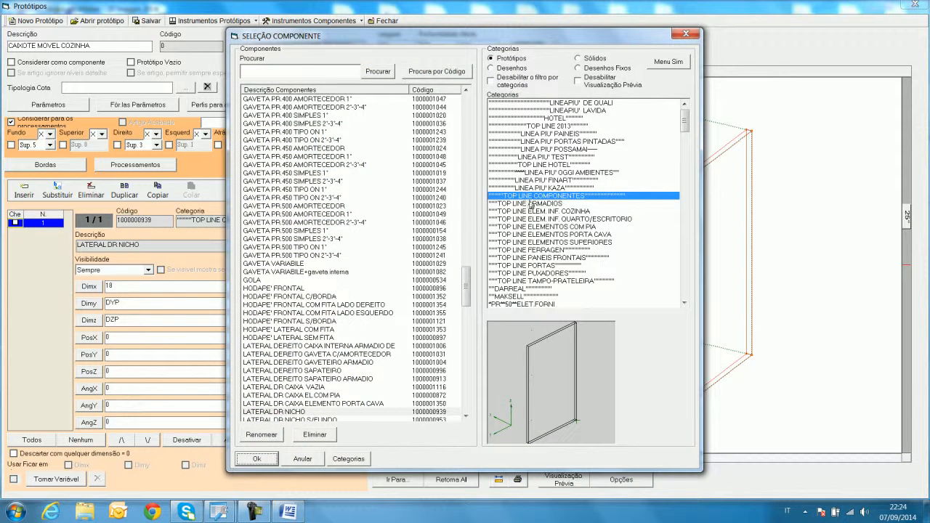
pyautogui.moveTo(466, 280); pyautogui.dragTo(465, 310)
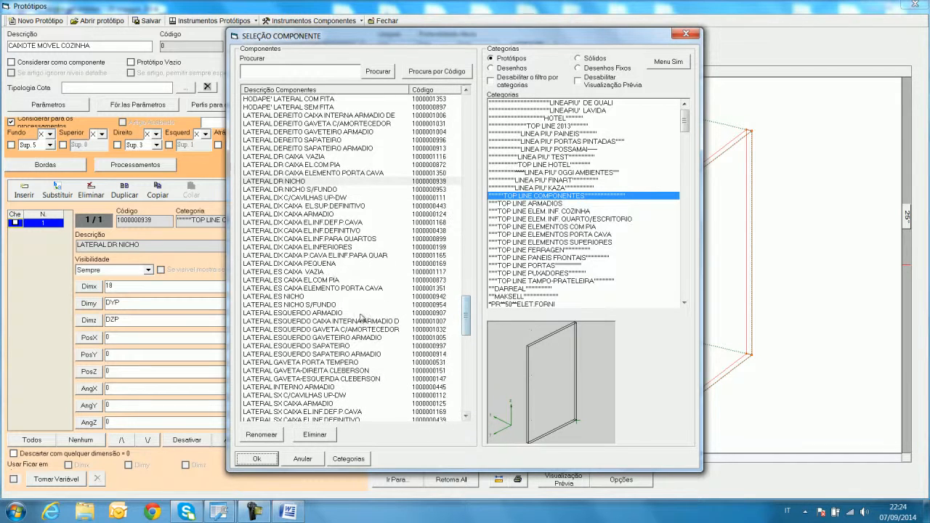
pyautogui.click(290, 273)
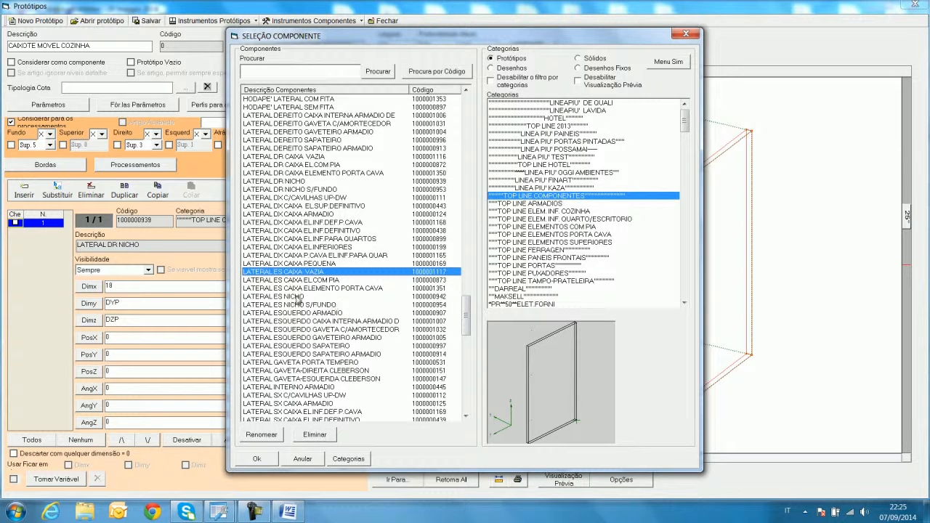
pyautogui.click(298, 296)
pyautogui.click(274, 459)
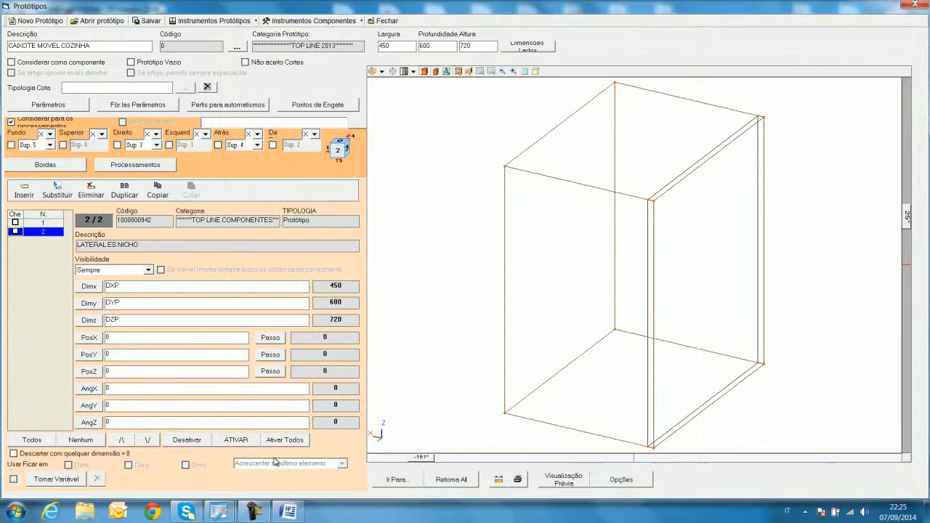
# - Set the LATERAL ES NICHO panel's Dimx to 18
pyautogui.moveTo(126, 287); pyautogui.dragTo(90, 287)
pyautogui.click(126, 304)
pyautogui.moveTo(127, 287); pyautogui.dragTo(101, 326)
pyautogui.click(133, 288)
pyautogui.doubleClick(128, 286)
pyautogui.write('18')
pyautogui.click(130, 303)
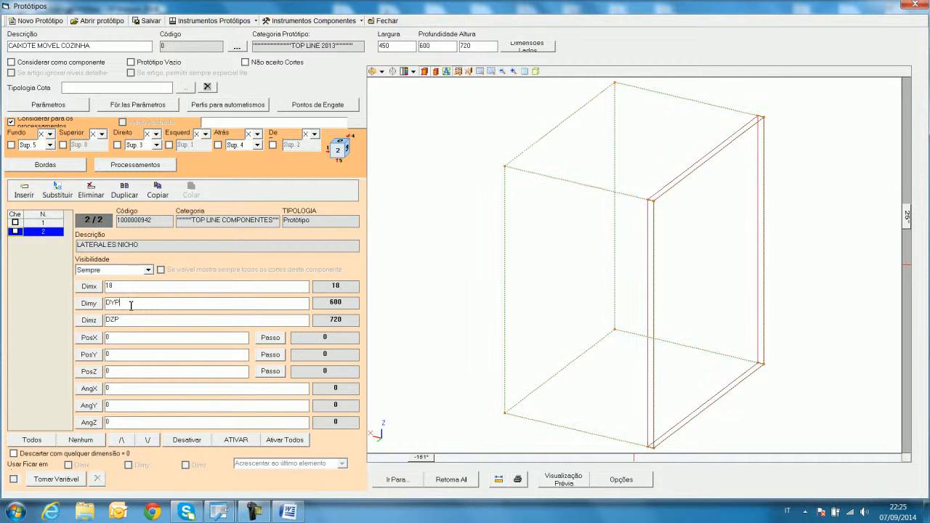
# - Set the prototype's overall depth (Profundidade) to 500 and refresh the preview
pyautogui.moveTo(131, 306); pyautogui.dragTo(97, 309)
pyautogui.click(132, 305)
pyautogui.write('50')
pyautogui.click(563, 482)
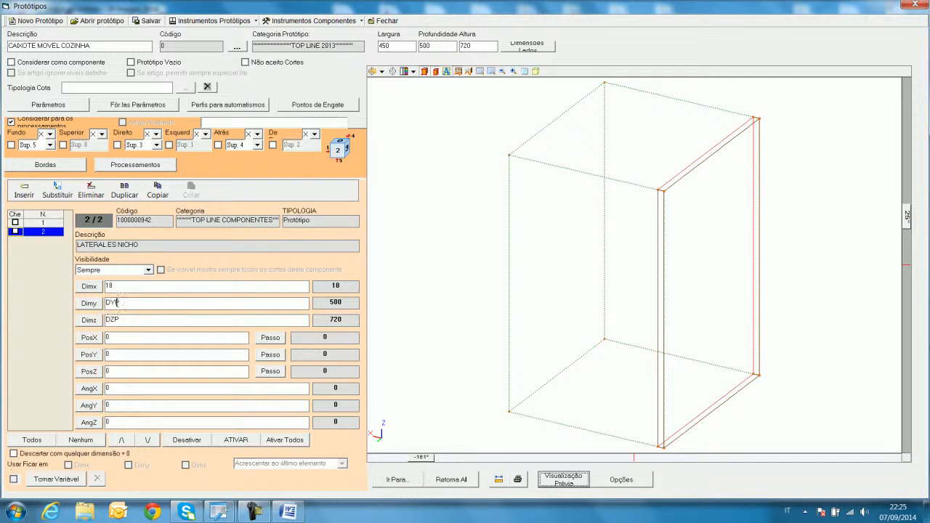
# - Set the LATERAL ES NICHO panel's PosX to a fixed value of 450
pyautogui.click(129, 320)
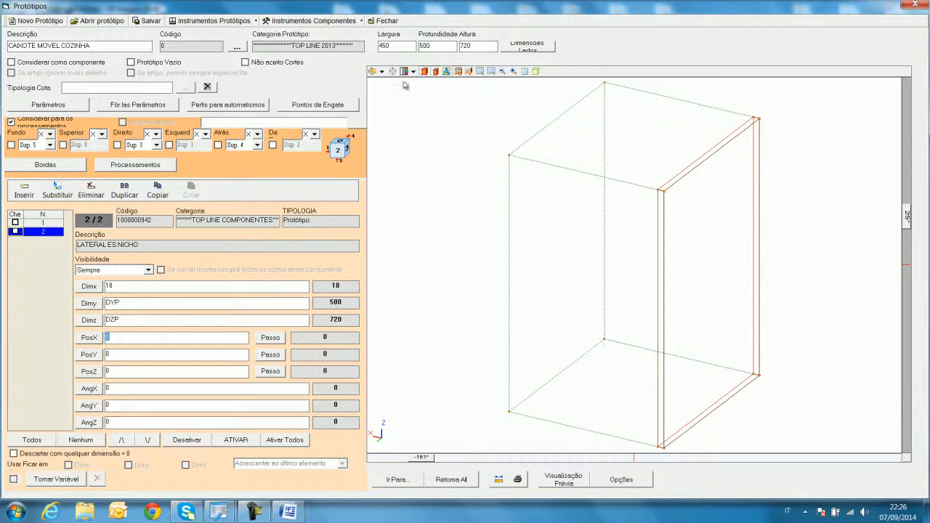
pyautogui.click(151, 340)
pyautogui.write('45')
pyautogui.click(416, 371)
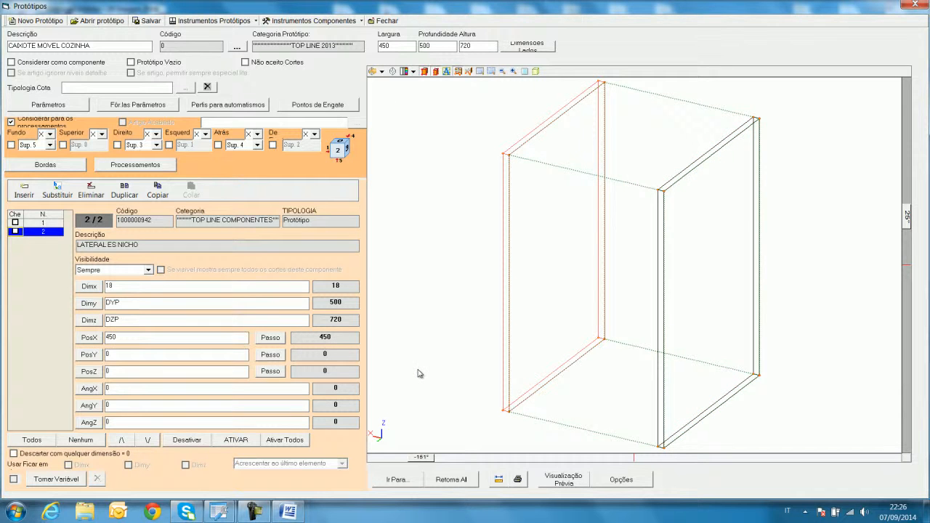
# - Set the prototype's overall width (Largura) to 700 and refresh the preview
pyautogui.doubleClick(398, 51)
pyautogui.write('700')
pyautogui.click(567, 482)
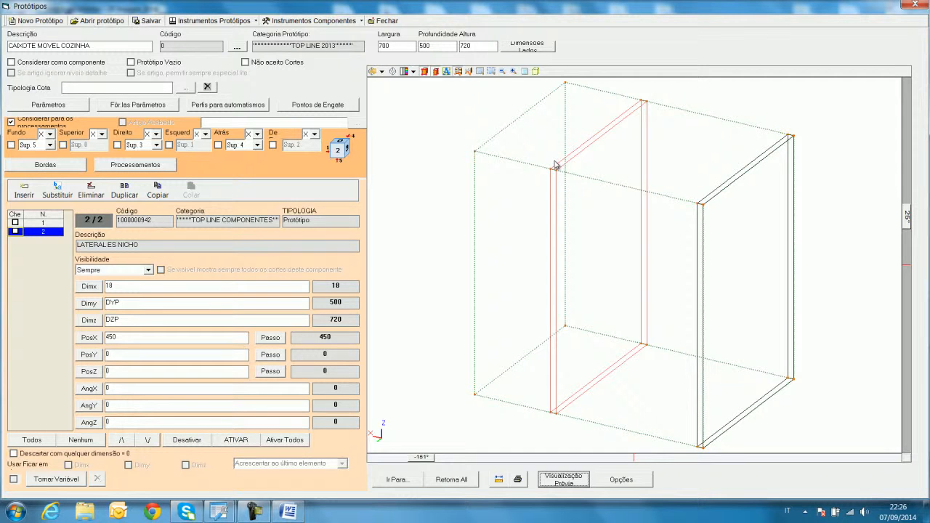
# - Set the prototype's width (Largura) to 450 and the LATERAL ES NICHO panel's PosX to the variable DXP
pyautogui.doubleClick(402, 47)
pyautogui.write('450')
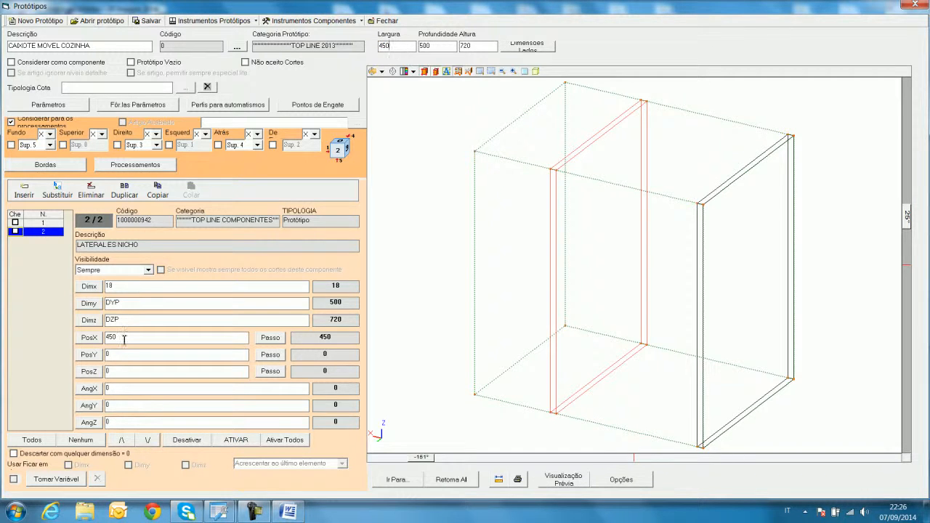
pyautogui.doubleClick(125, 338)
pyautogui.write('DXP')
pyautogui.click(414, 335)
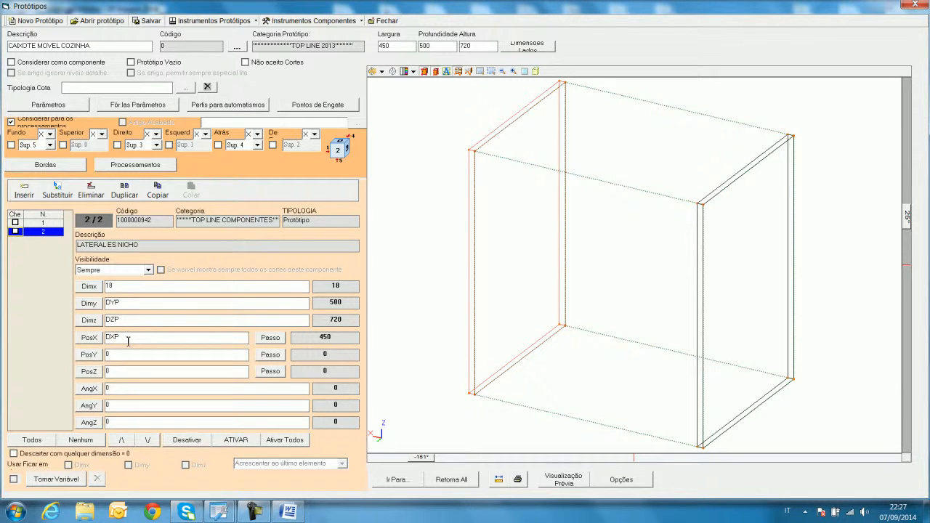
# - Examine the left side panel's lower corner against the prototype's bounding box in the De Frente view
pyautogui.click(380, 71)
pyautogui.click(409, 120)
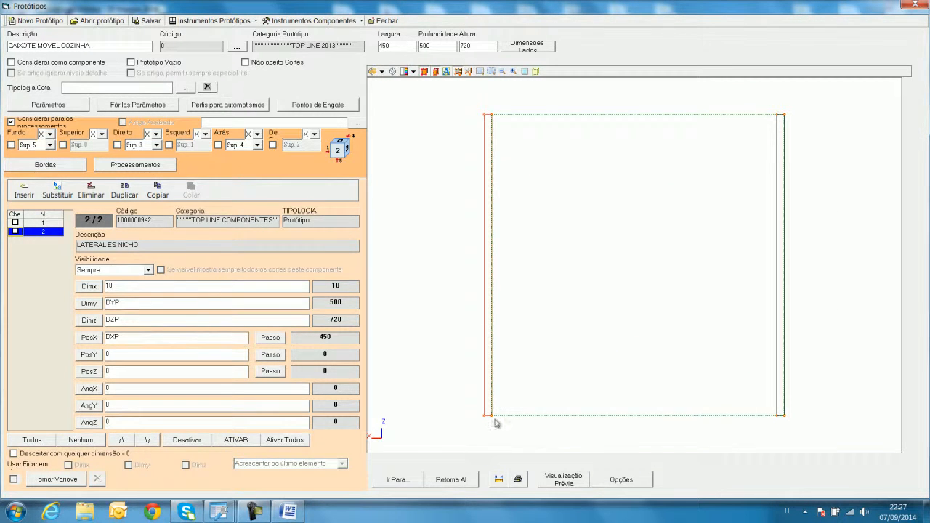
pyautogui.scroll(1, 496, 425)
pyautogui.moveTo(492, 430); pyautogui.dragTo(515, 340, button='middle')
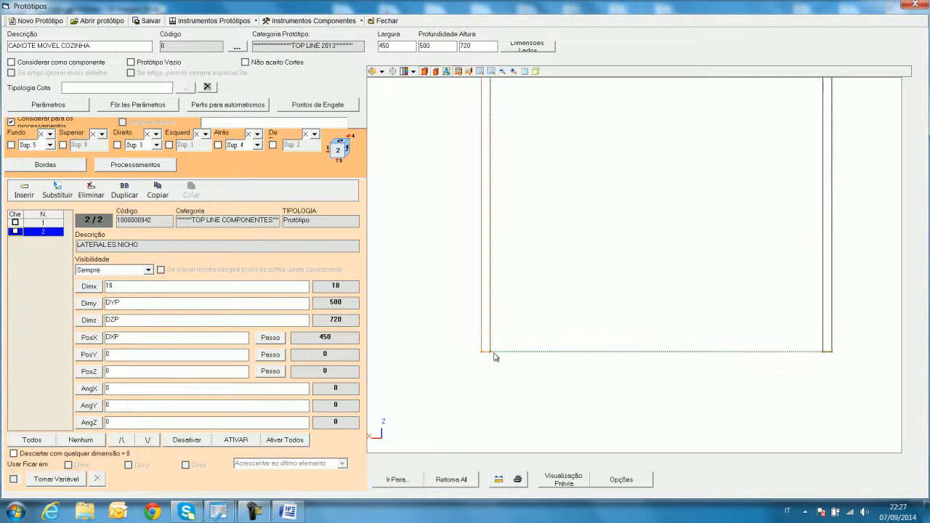
# - Set the LATERAL ES NICHO panel's PosX to DXP-18
pyautogui.scroll(3, 490, 355)
pyautogui.moveTo(478, 373); pyautogui.dragTo(545, 284, button='middle')
pyautogui.scroll(3, 465, 336)
pyautogui.moveTo(429, 318); pyautogui.dragTo(589, 291, button='middle')
pyautogui.scroll(2, 546, 311)
pyautogui.scroll(2, 540, 313)
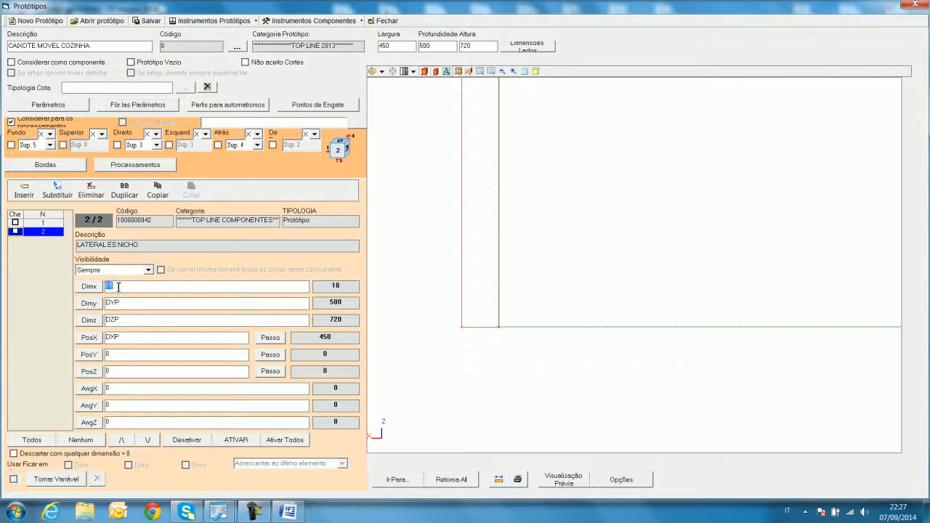
pyautogui.click(130, 334)
pyautogui.click(450, 365)
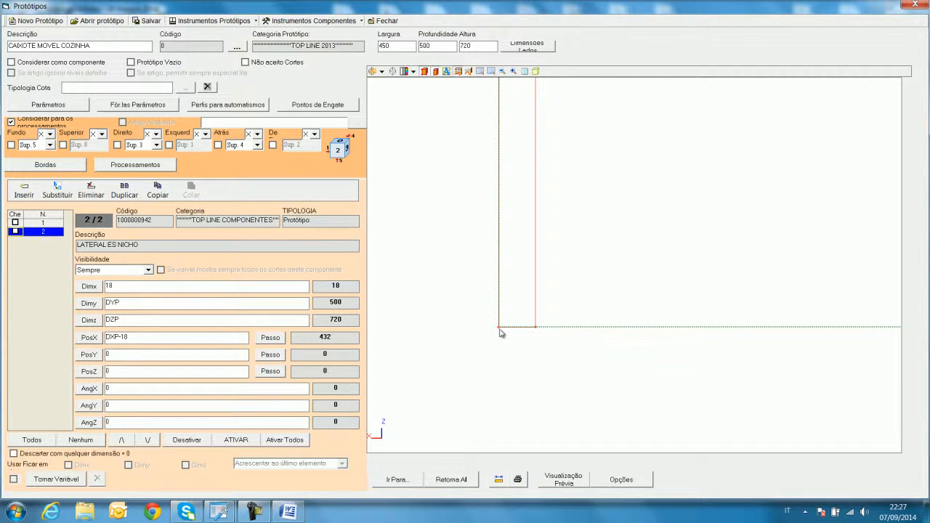
# - Examine the left side panel's upper edges against the bounding box in the Livre view
pyautogui.click(381, 71)
pyautogui.click(392, 85)
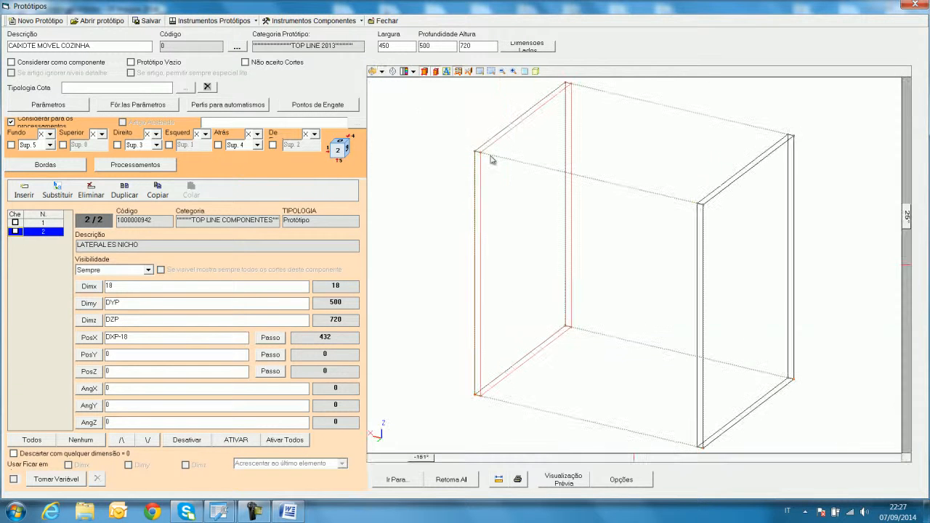
pyautogui.scroll(4, 511, 153)
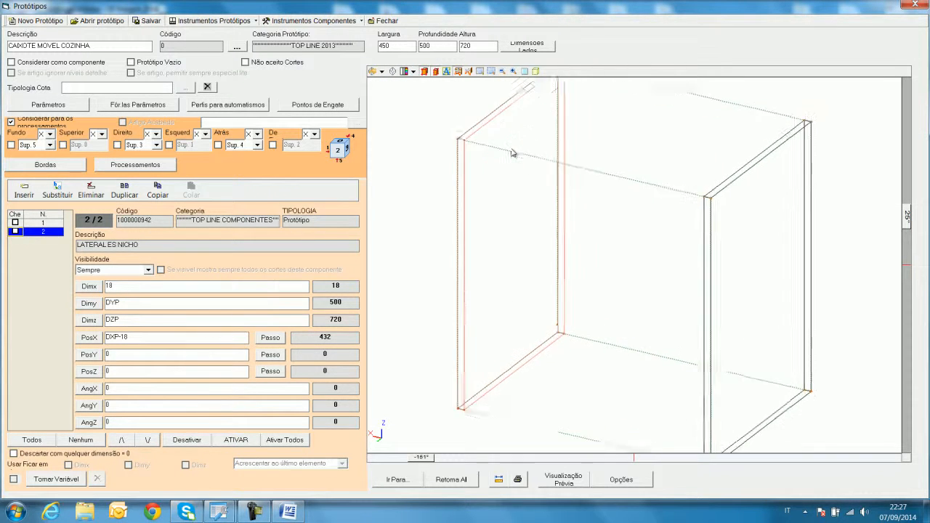
pyautogui.scroll(3, 585, 252)
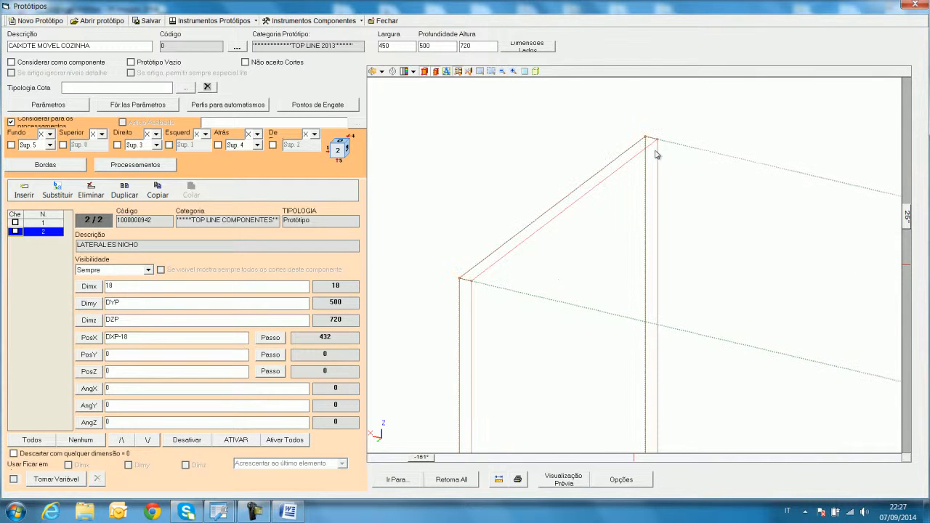
pyautogui.scroll(-4, 637, 231)
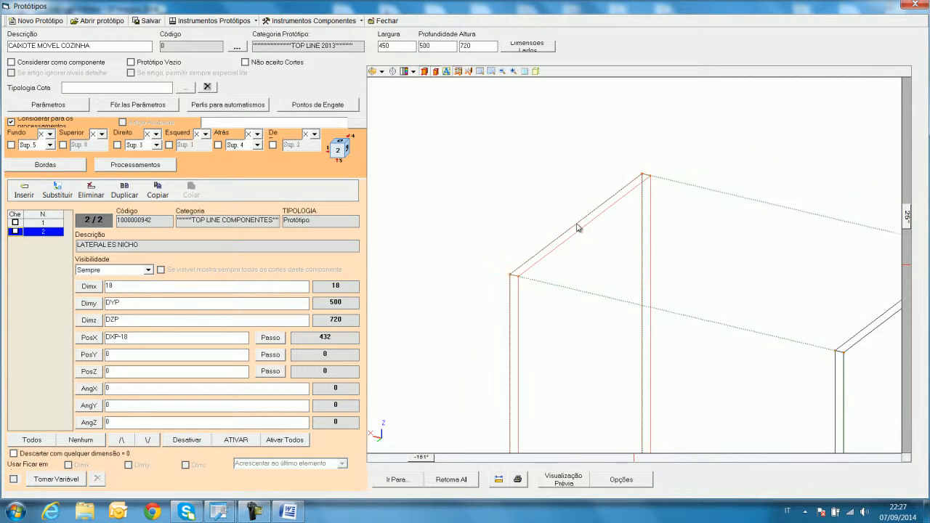
pyautogui.scroll(-5, 610, 248)
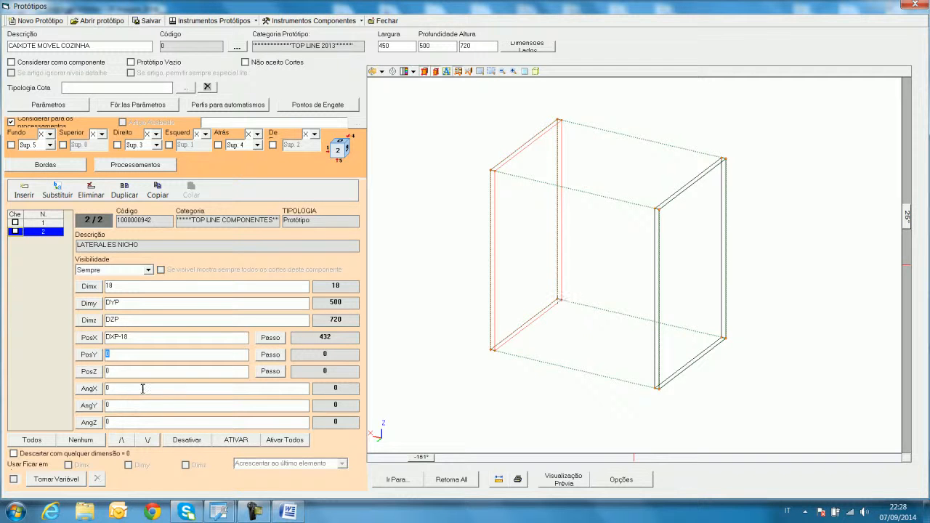
# - Try a PosZ of 100 on the LATERAL ES NICHO panel and reset it to 0
pyautogui.click(109, 372)
pyautogui.click(121, 369)
pyautogui.write('100')
pyautogui.click(464, 405)
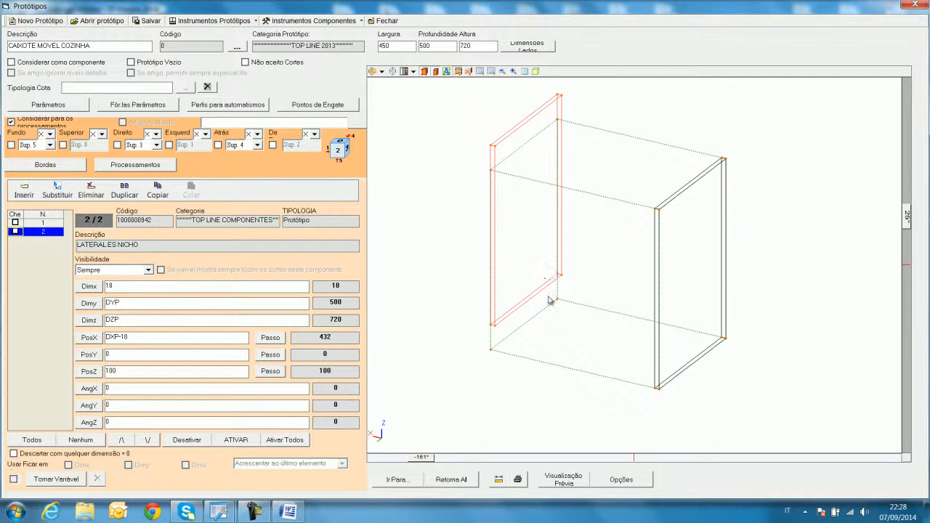
pyautogui.doubleClick(135, 373)
pyautogui.write('0')
# - Try a PosY of 100 on the LATERAL ES NICHO panel and reset it to 0
pyautogui.click(127, 354)
pyautogui.write('1')
pyautogui.click(456, 362)
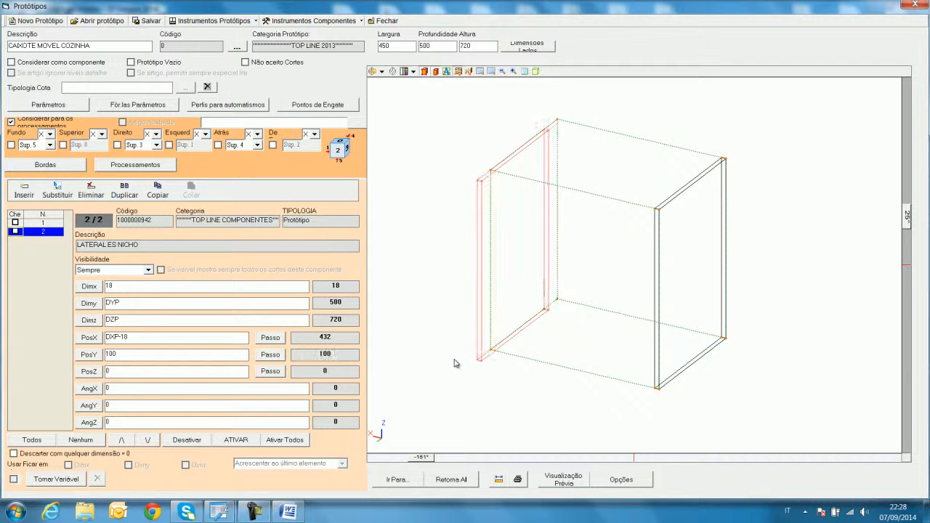
pyautogui.click(152, 355)
pyautogui.write('0')
pyautogui.click(420, 363)
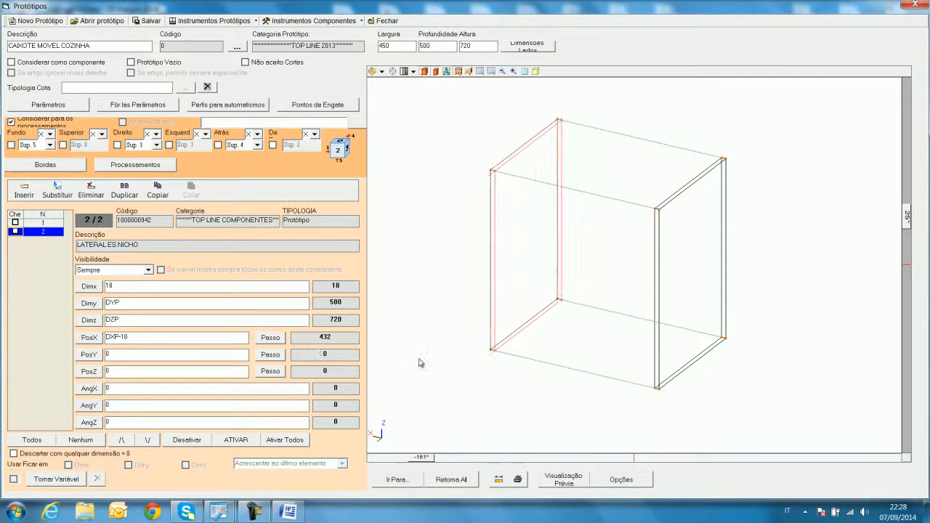
# - Insert the BASE CAIXA component from the TOP LINE COMPONENTES category into the prototype
pyautogui.click(24, 192)
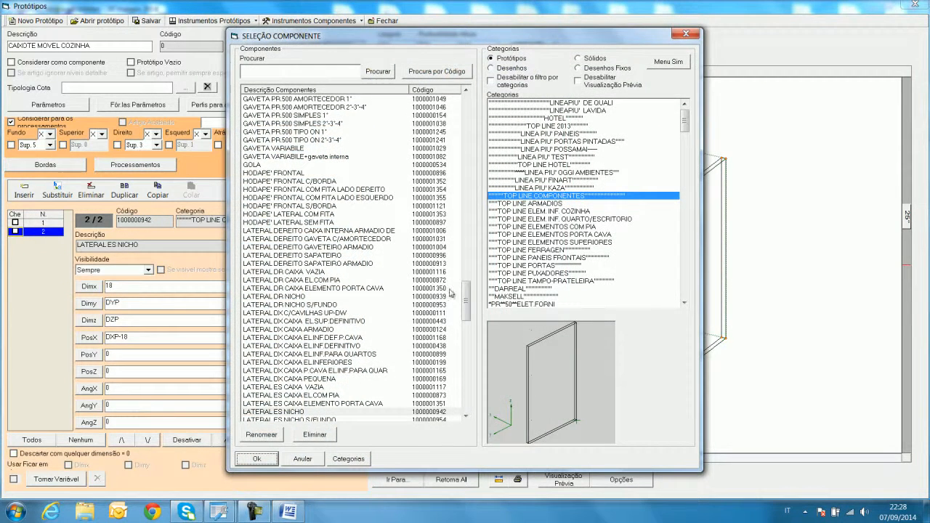
pyautogui.moveTo(467, 292); pyautogui.dragTo(464, 119)
pyautogui.click(291, 100)
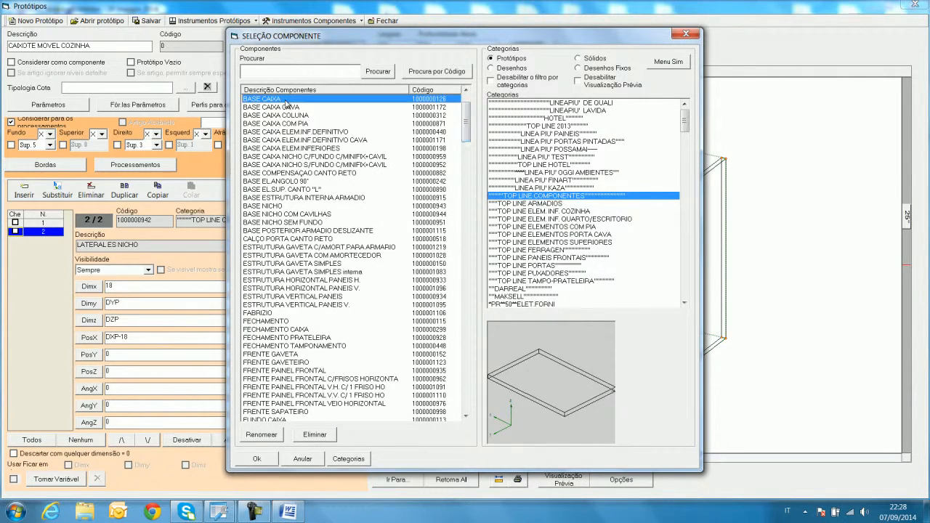
pyautogui.click(257, 459)
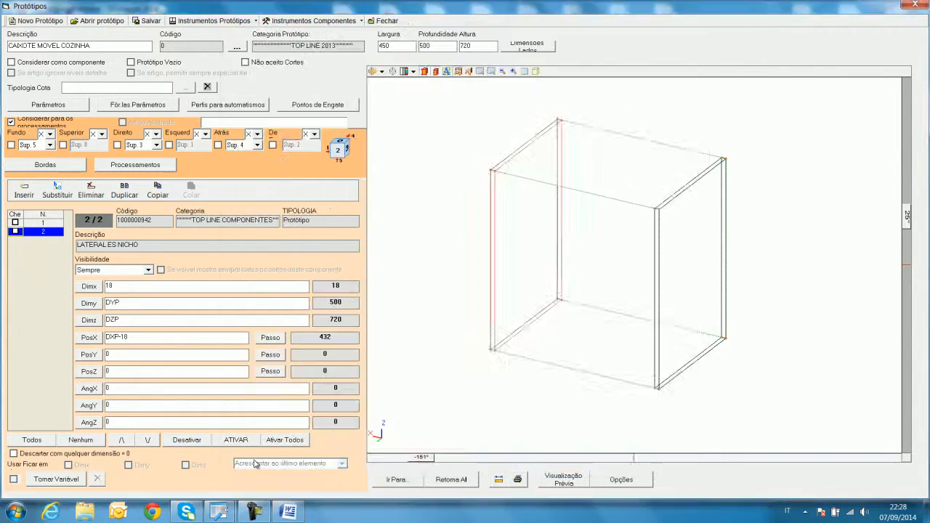
# - Size the BASE CAIXA panel with Dimx DXP-36 and Dimz 18, keeping Dimy as DYP
pyautogui.doubleClick(134, 286)
pyautogui.click(135, 287)
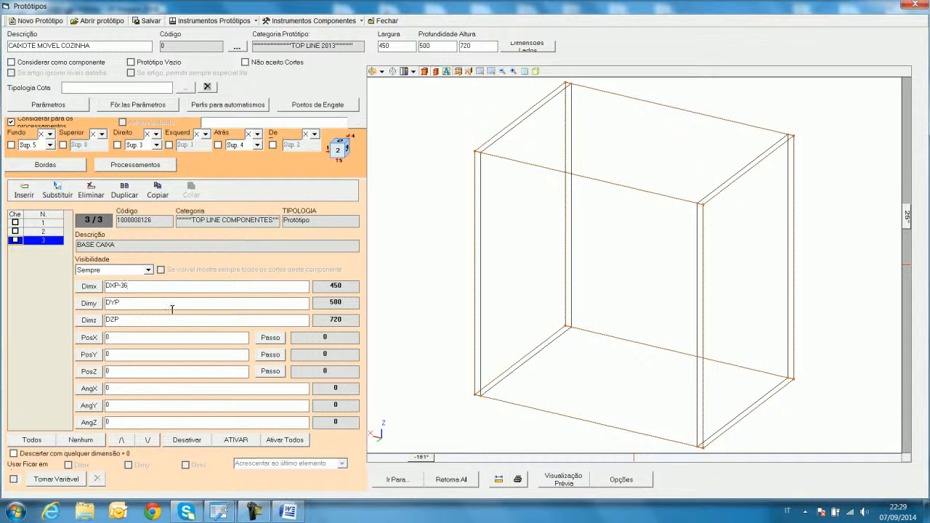
pyautogui.click(171, 303)
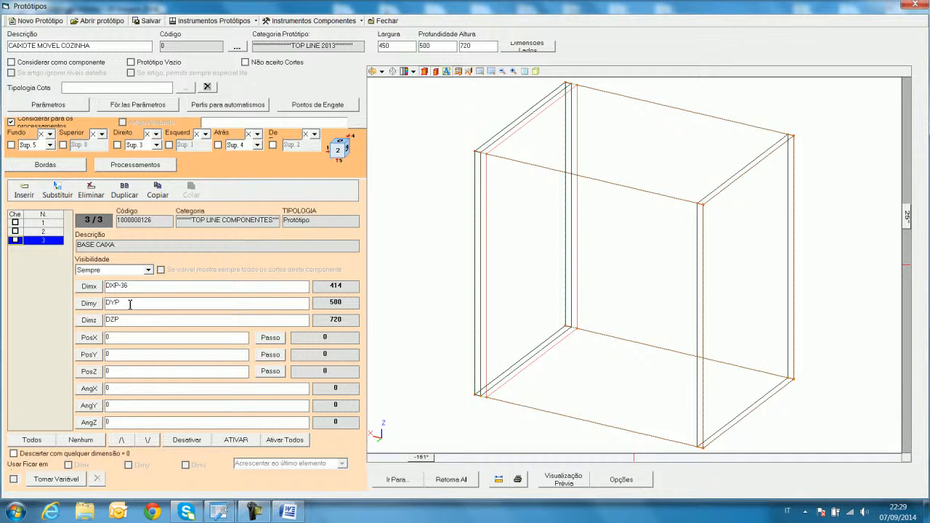
pyautogui.moveTo(133, 301); pyautogui.dragTo(108, 302)
pyautogui.doubleClick(131, 322)
pyautogui.click(131, 322)
pyautogui.write('18')
pyautogui.press('Return')
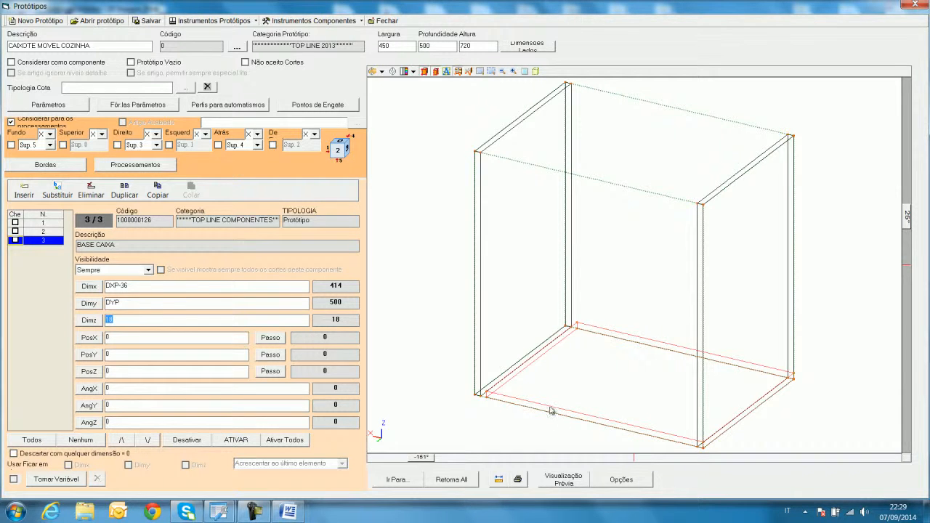
# - Set the BASE CAIXA panel's PosX to 18 while viewing the cabinet in De Frente
pyautogui.click(128, 339)
pyautogui.click(383, 71)
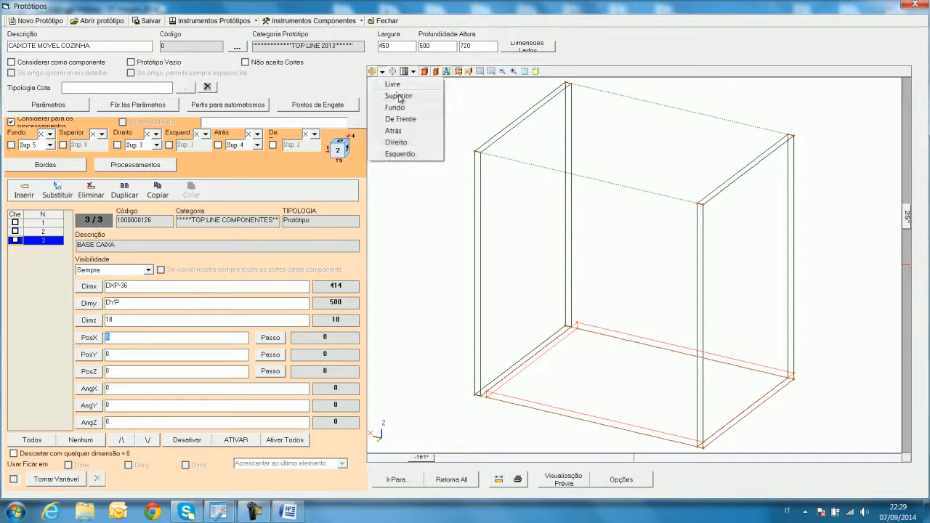
pyautogui.click(400, 119)
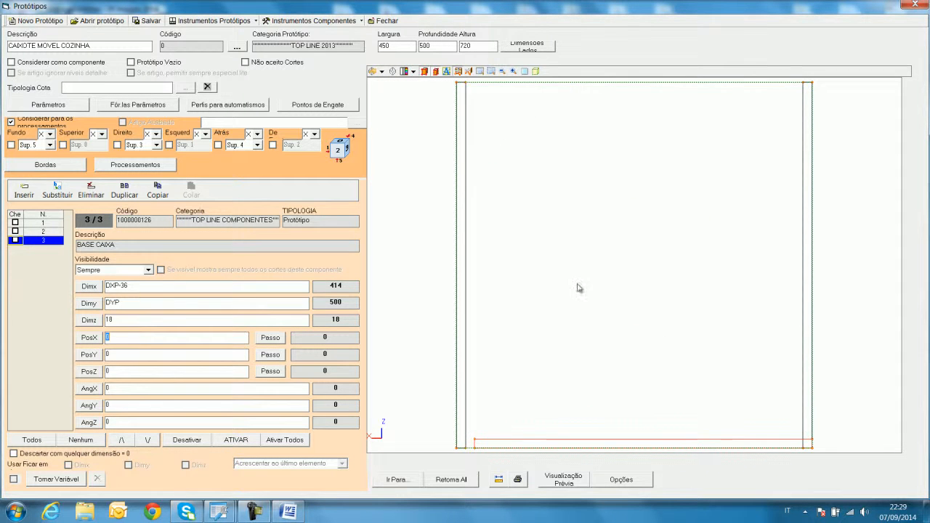
pyautogui.moveTo(656, 376); pyautogui.dragTo(627, 282, button='middle')
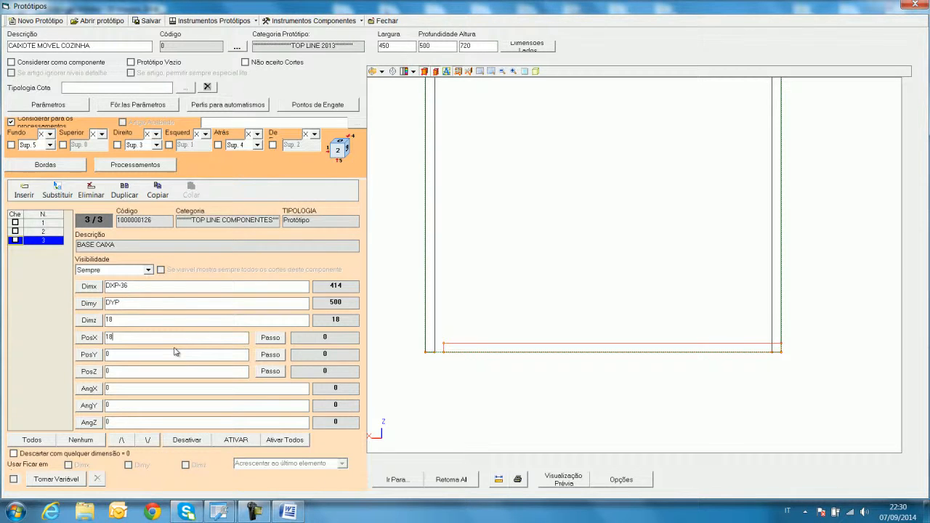
pyautogui.click(484, 395)
# - Examine the base panel's fit between the side panels in the Livre and Direito views
pyautogui.click(382, 72)
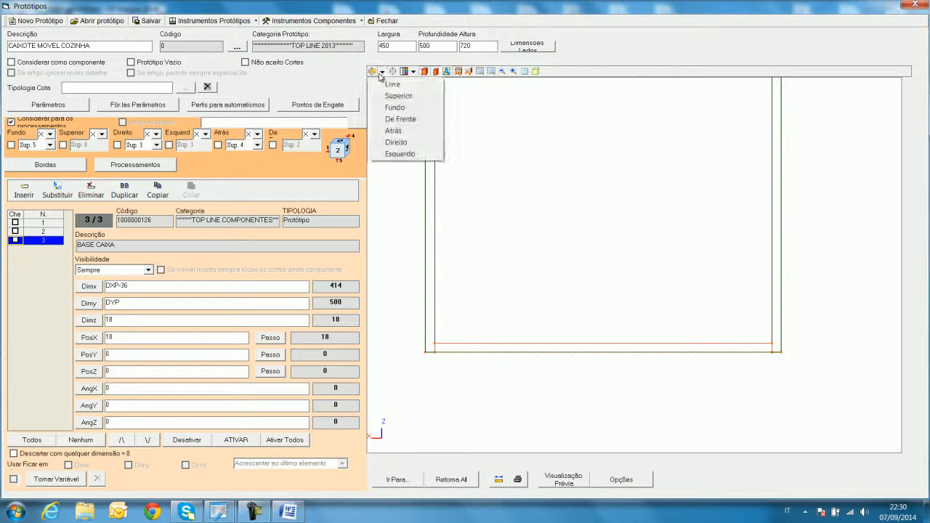
pyautogui.click(392, 85)
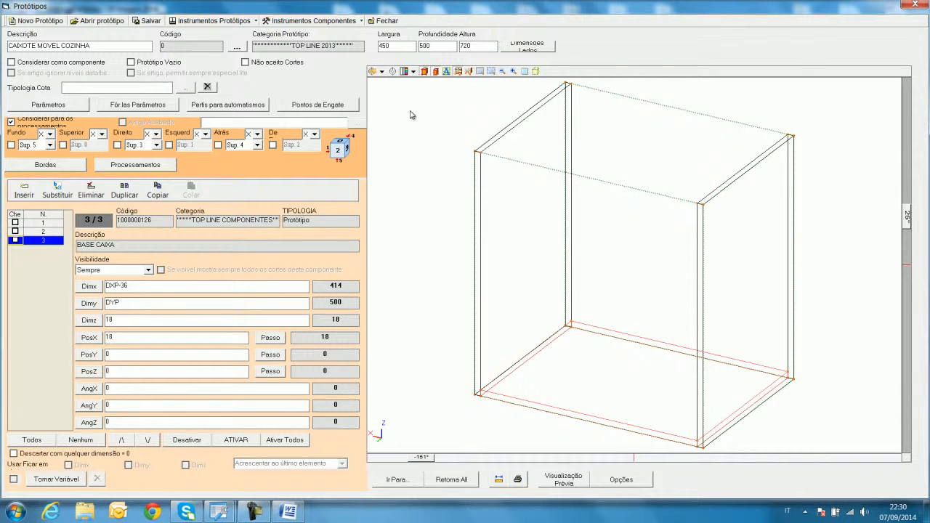
pyautogui.click(382, 71)
pyautogui.click(411, 143)
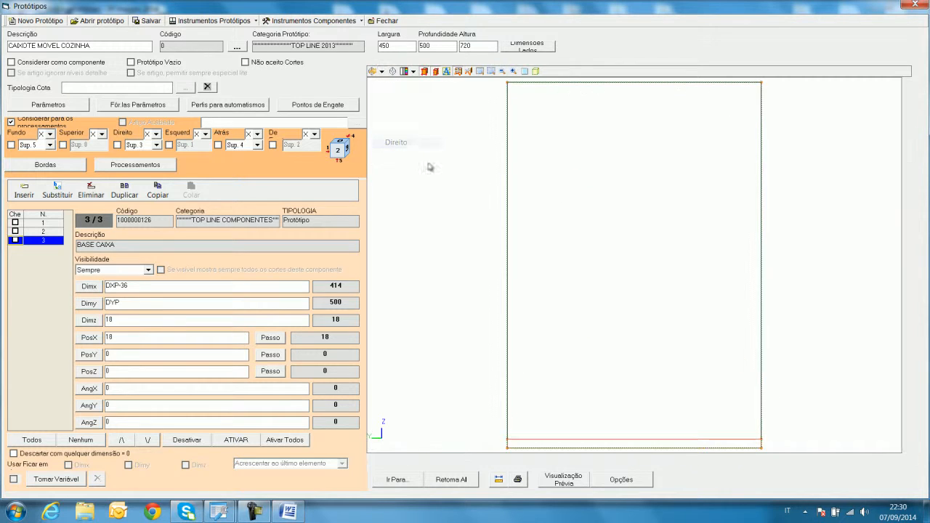
pyautogui.moveTo(560, 311); pyautogui.dragTo(551, 233, button='middle')
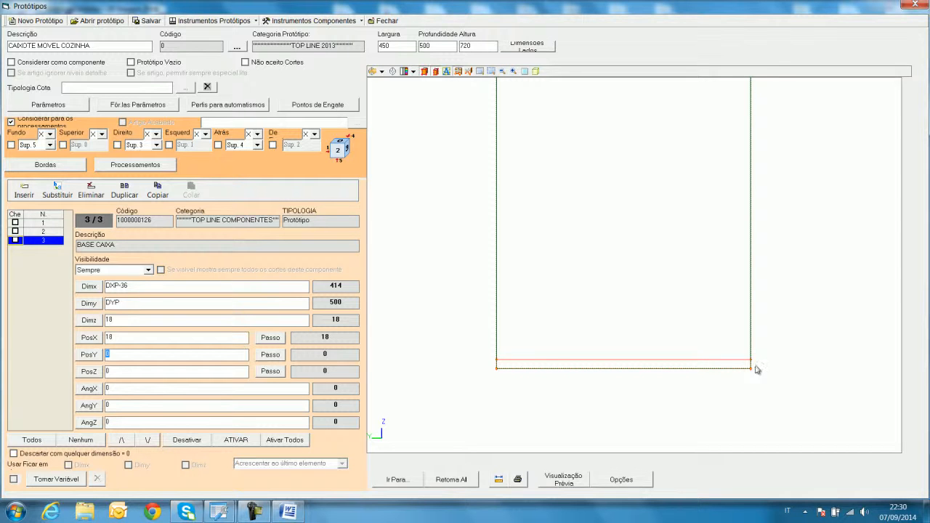
pyautogui.click(381, 71)
pyautogui.click(395, 85)
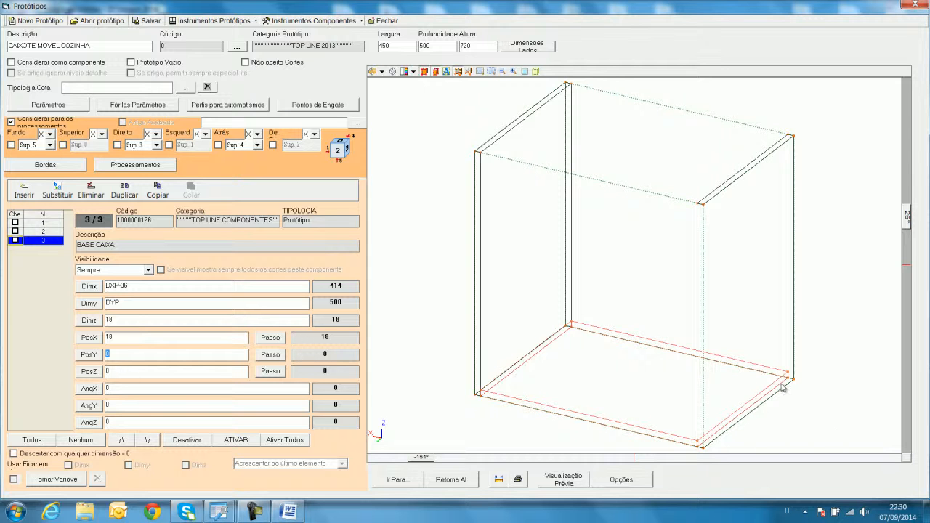
# - Insert the TOPO CAIXA component from the TOP LINE COMPONENTES category into the prototype
pyautogui.click(24, 191)
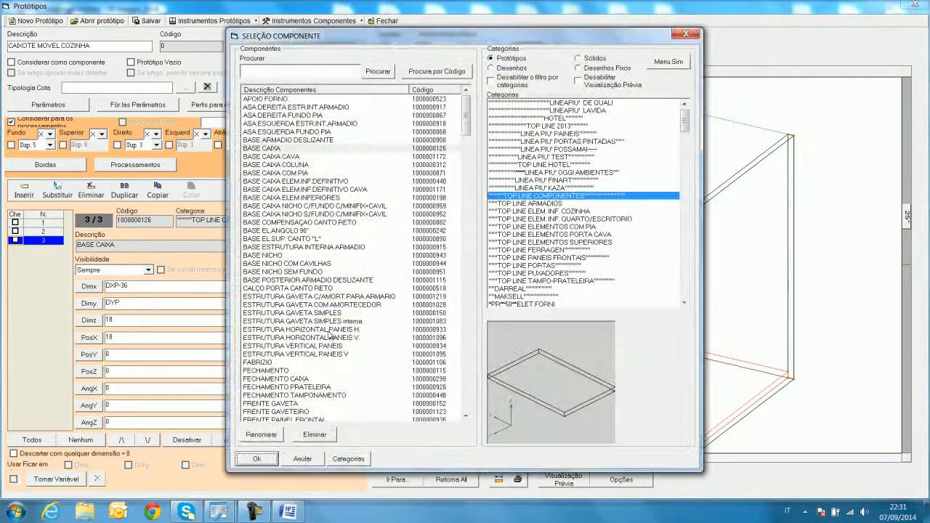
pyautogui.moveTo(466, 131); pyautogui.dragTo(444, 403)
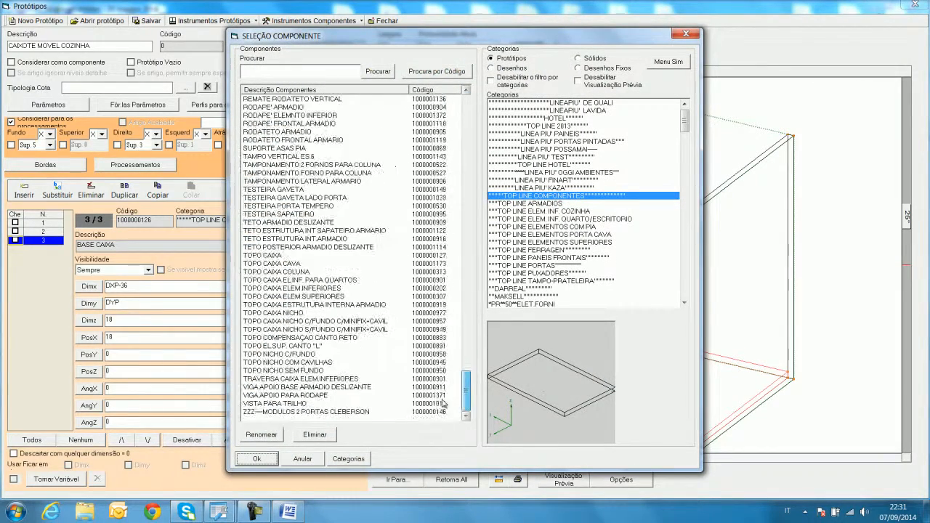
pyautogui.click(263, 256)
pyautogui.click(269, 458)
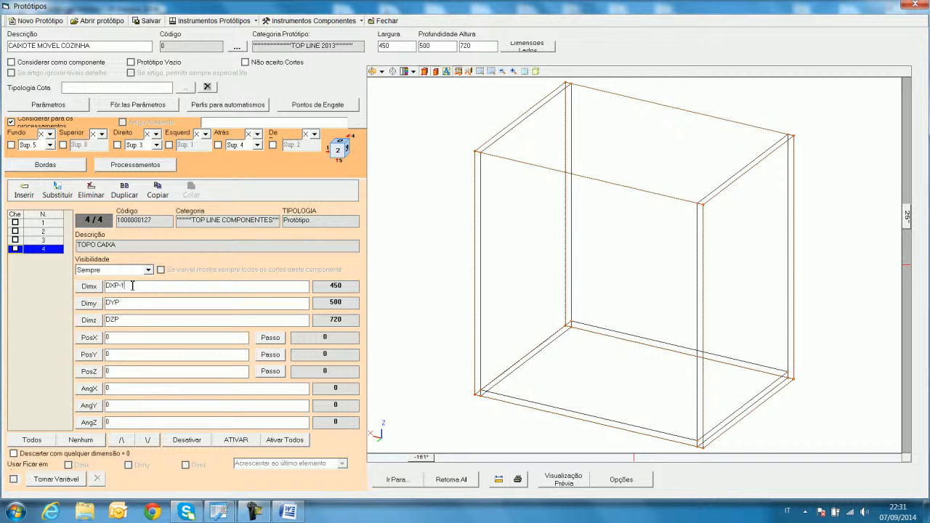
# - Size the TOPO CAIXA panel with Dimx DXP-18*2 and Dimz 18, keeping Dimy as DYP
pyautogui.doubleClick(127, 305)
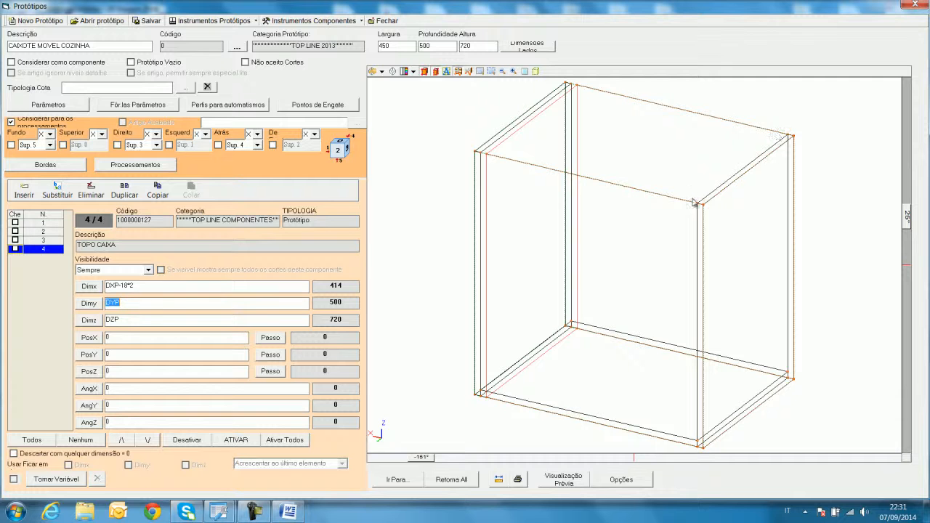
pyautogui.doubleClick(127, 320)
pyautogui.write('18')
pyautogui.click(397, 345)
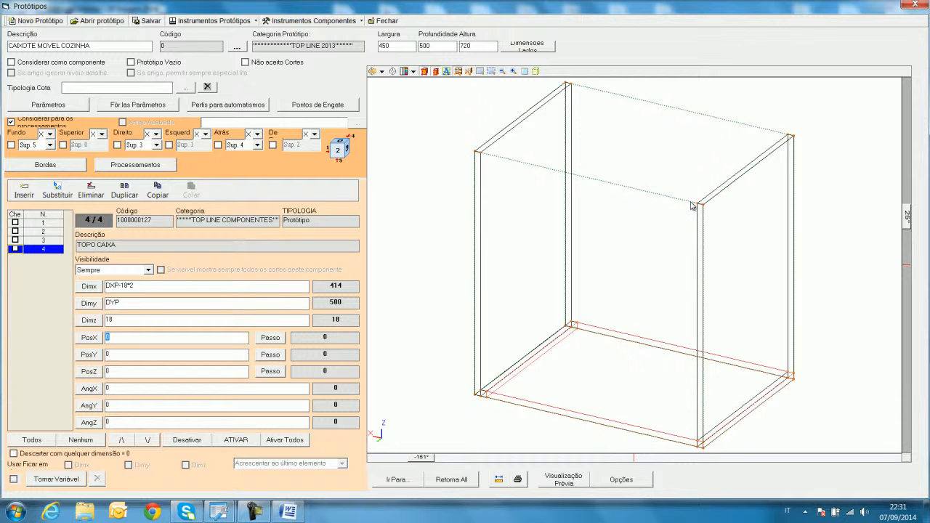
# - Position the TOPO CAIXA panel with PosX 18 and PosZ DZP, keeping PosY at 0
pyautogui.click(106, 354)
pyautogui.click(144, 372)
pyautogui.press('Return')
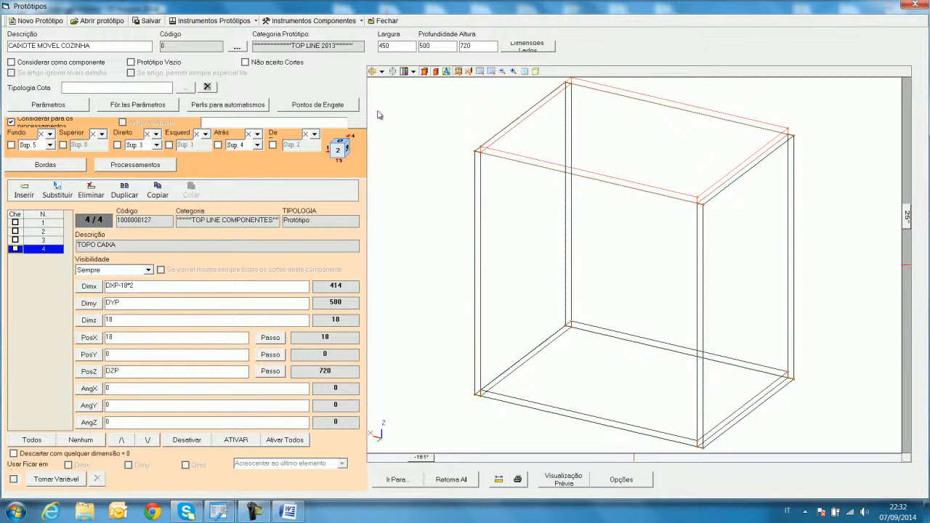
# - Examine the top panel's height against the side panels' upper corner in the Direito and De Frente views
pyautogui.click(381, 71)
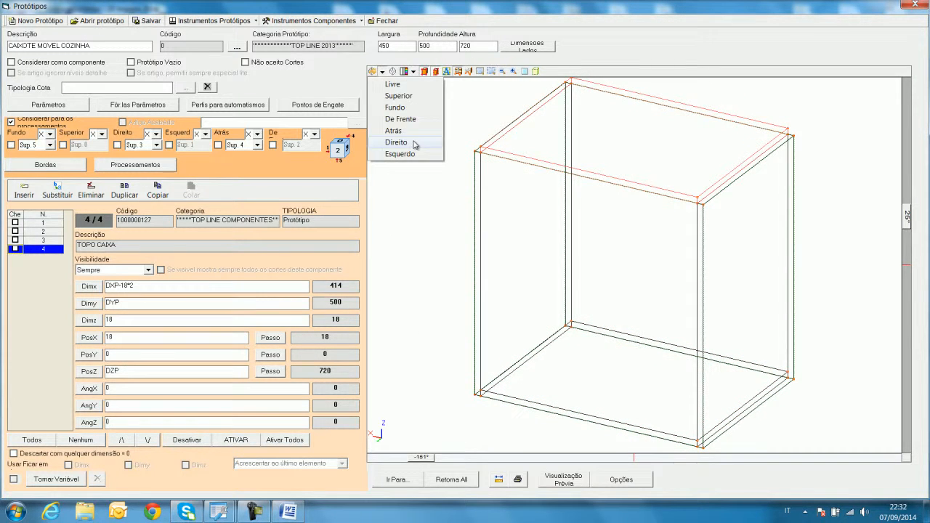
pyautogui.click(412, 143)
pyautogui.click(381, 71)
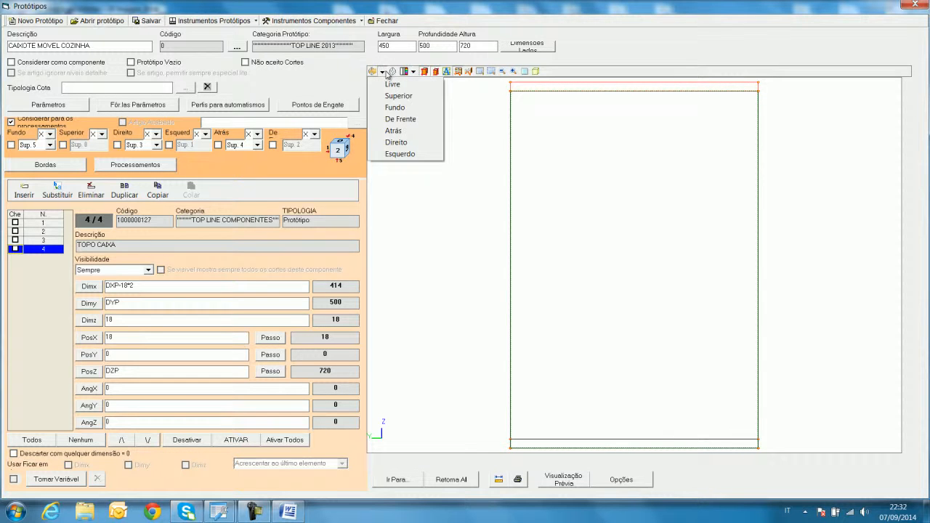
pyautogui.click(416, 120)
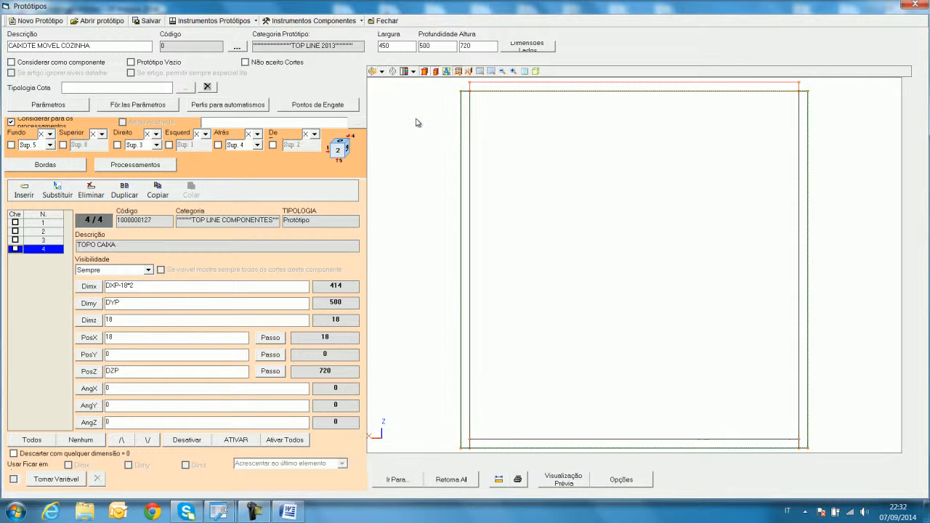
pyautogui.moveTo(611, 133); pyautogui.dragTo(564, 196, button='middle')
pyautogui.scroll(3, 731, 184)
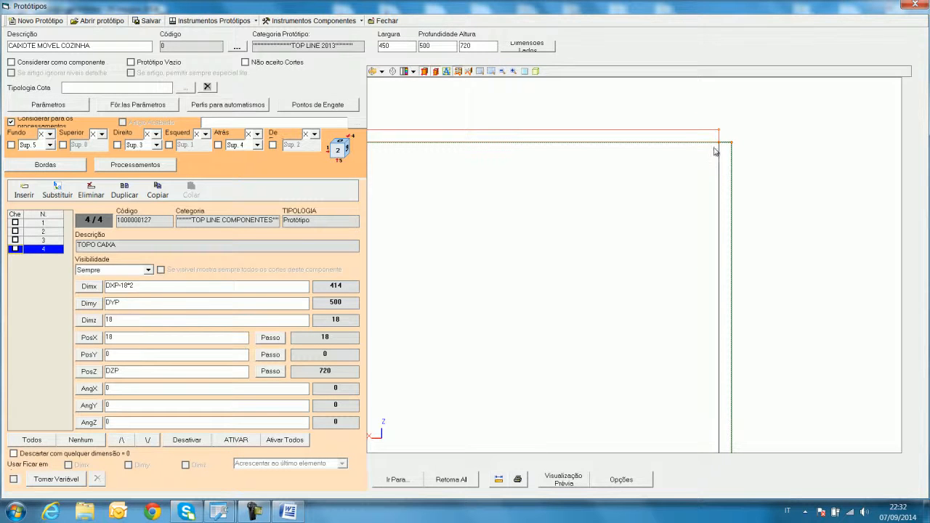
pyautogui.scroll(3, 731, 138)
pyautogui.moveTo(736, 126); pyautogui.dragTo(636, 293, button='middle')
pyautogui.scroll(4, 666, 258)
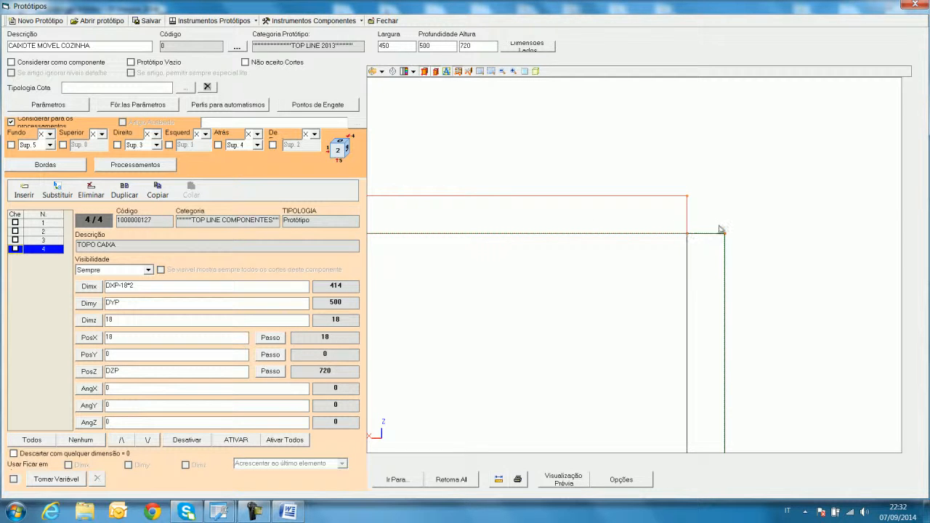
# - Lower the TOPO CAIXA panel by its own thickness by setting PosZ to DZP-18
pyautogui.scroll(-5, 677, 237)
pyautogui.moveTo(551, 265); pyautogui.dragTo(689, 207, button='middle')
pyautogui.scroll(-2, 690, 210)
pyautogui.scroll(-6, 678, 221)
pyautogui.moveTo(535, 260); pyautogui.dragTo(600, 220, button='middle')
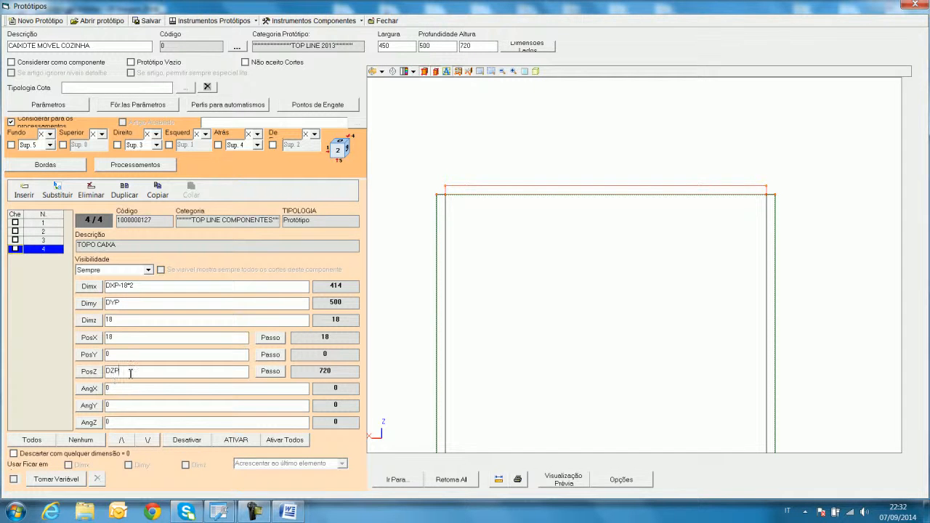
pyautogui.click(460, 140)
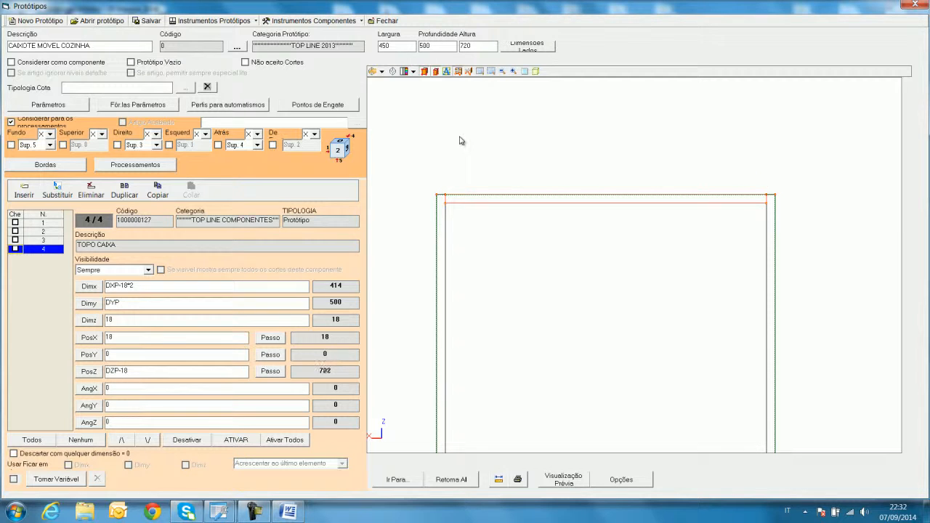
# - Insert the FUNDO CAIXA component from the TOP LINE COMPONENTES category into the prototype
pyautogui.click(382, 72)
pyautogui.click(394, 84)
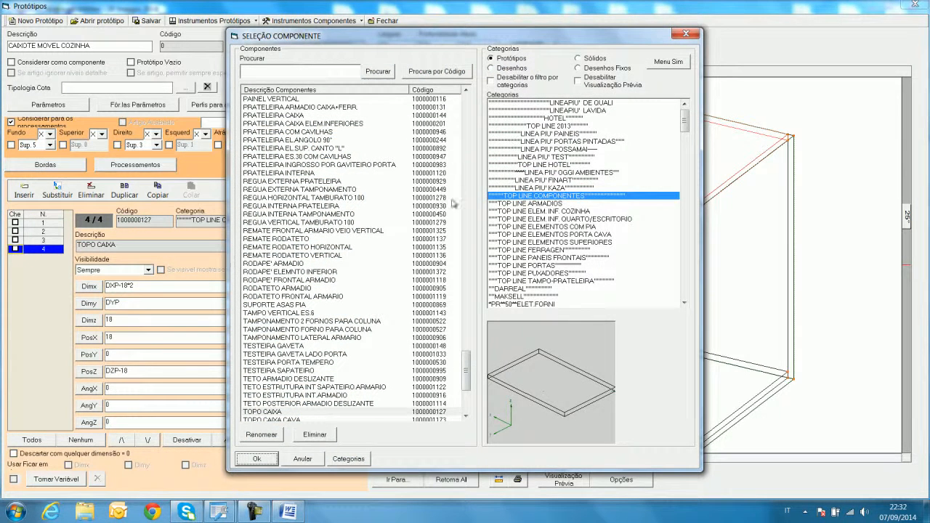
pyautogui.moveTo(464, 367); pyautogui.dragTo(445, 182)
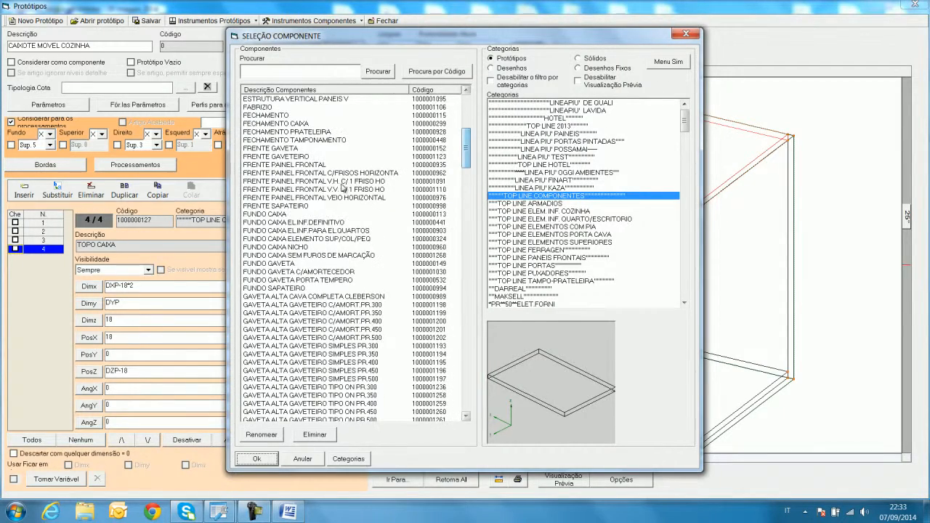
pyautogui.click(285, 214)
pyautogui.click(276, 458)
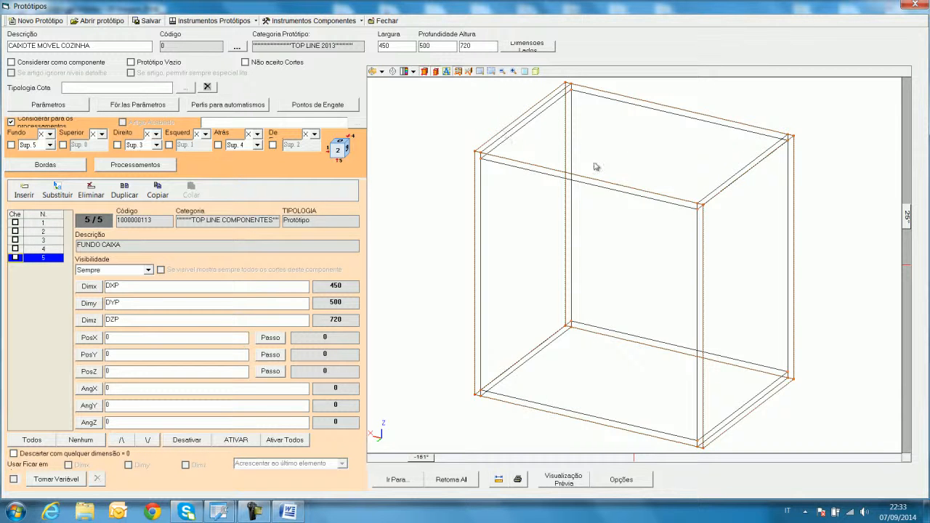
# - Size the FUNDO CAIXA panel with Dimx DXP-18*2+18 and Dimy 6
pyautogui.click(189, 286)
pyautogui.write('-18*2+18')
pyautogui.click(398, 287)
pyautogui.doubleClick(146, 303)
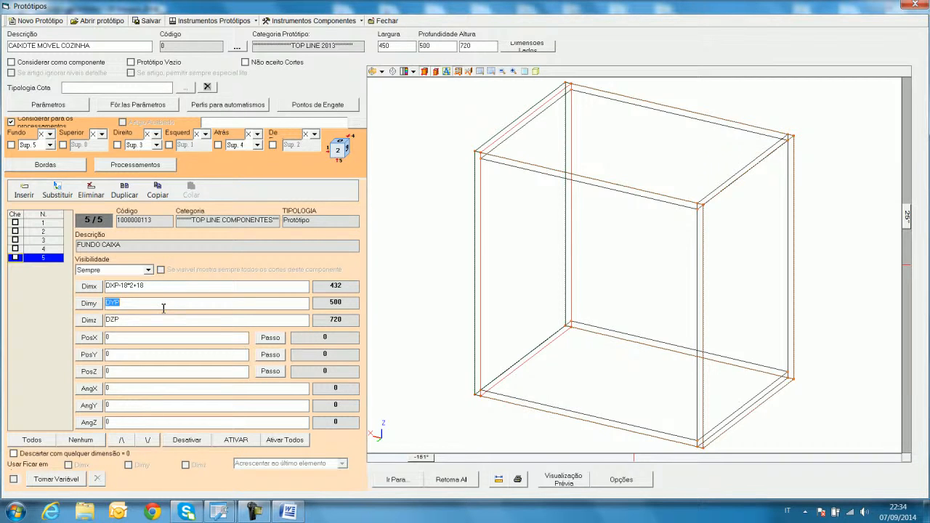
pyautogui.write('6')
pyautogui.click(426, 296)
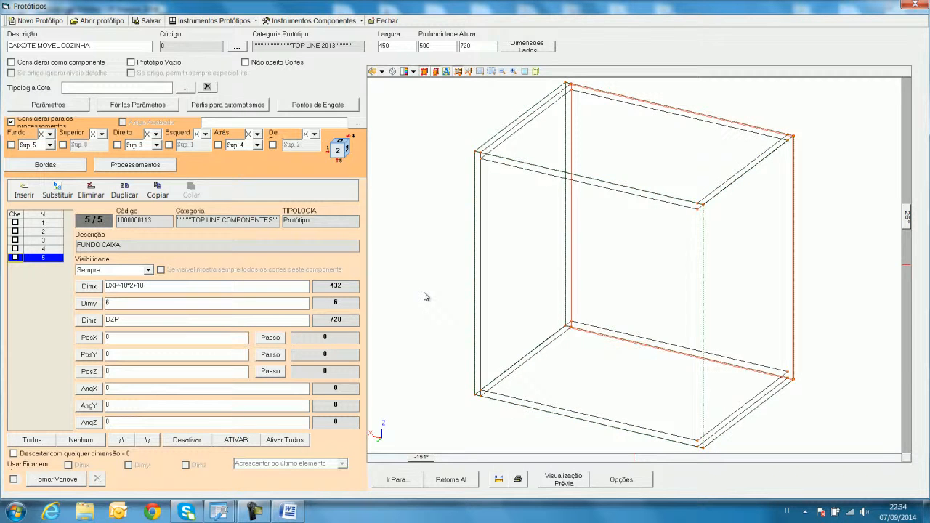
# - Set the FUNDO CAIXA panel's Dimz to DZP-2*18+18
pyautogui.doubleClick(139, 319)
pyautogui.click(136, 322)
pyautogui.doubleClick(134, 323)
pyautogui.click(134, 323)
pyautogui.write('18+18')
pyautogui.click(170, 339)
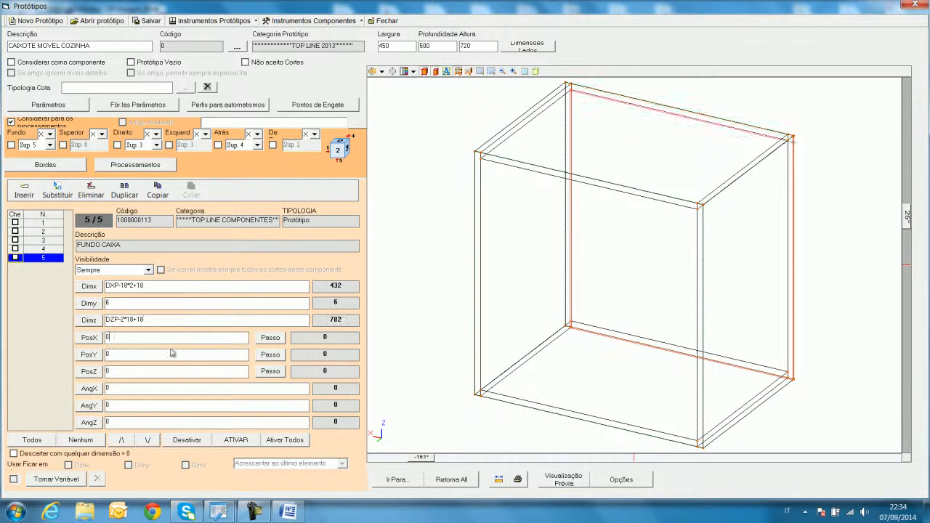
# - Check the FUNDO CAIXA panel's offset in the De Frente view and set its PosX to 9
pyautogui.click(382, 71)
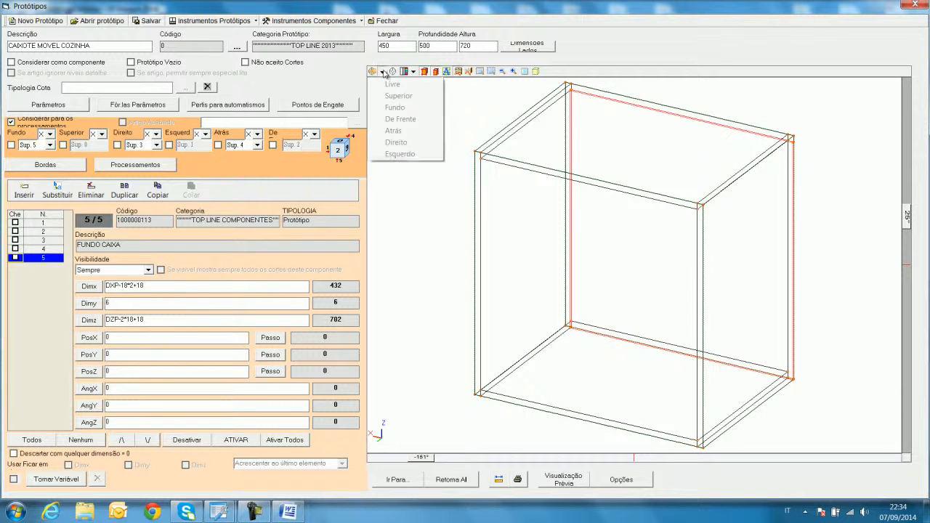
pyautogui.click(400, 119)
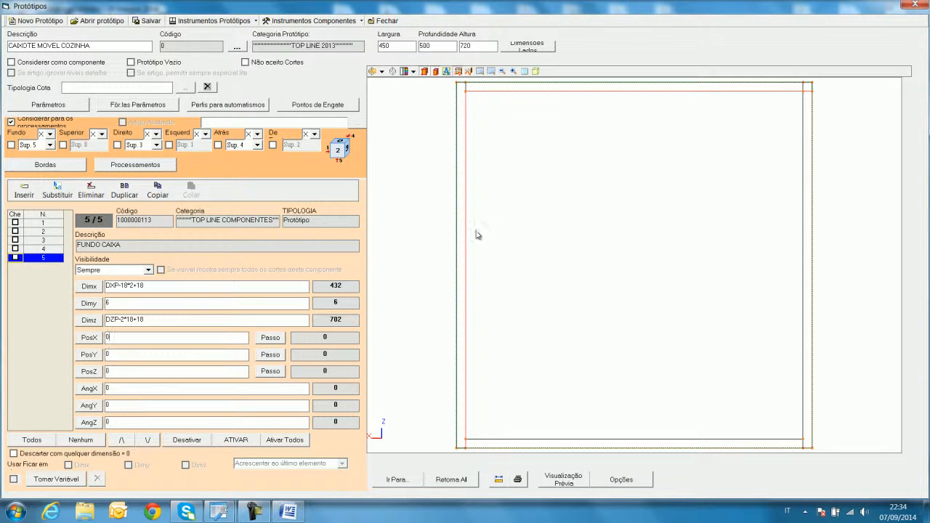
pyautogui.click(42, 249)
pyautogui.click(44, 259)
pyautogui.click(382, 71)
pyautogui.click(391, 85)
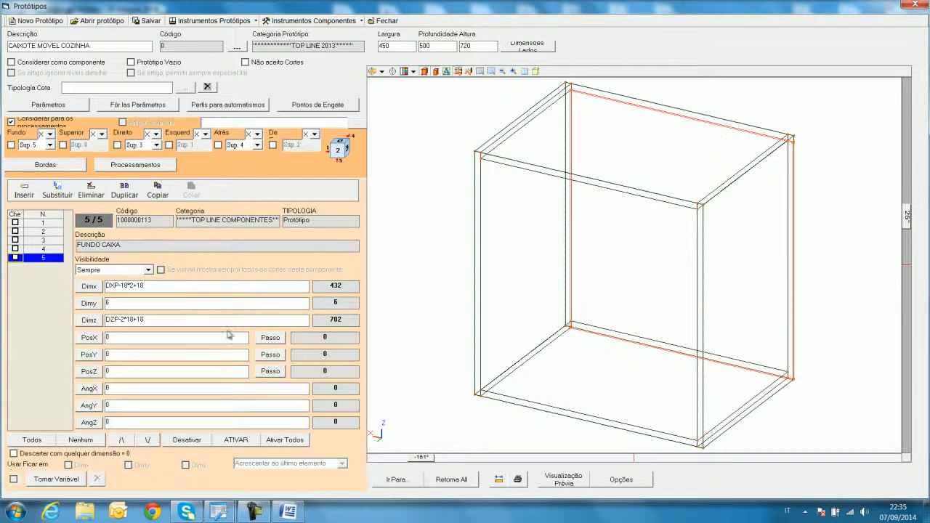
pyautogui.doubleClick(148, 336)
pyautogui.click(406, 353)
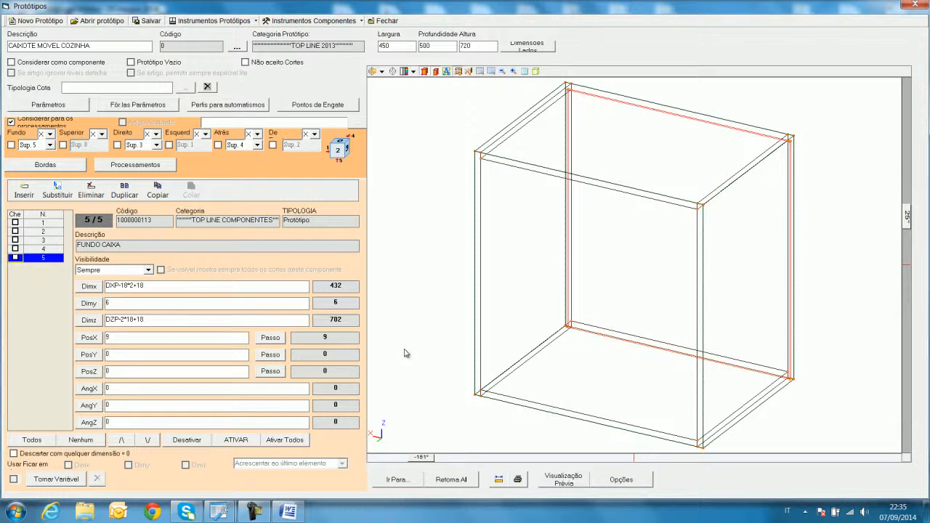
# - Examine how the FUNDO CAIXA panel's ends sit in the side panels in the Superior and Fundo views
pyautogui.click(382, 71)
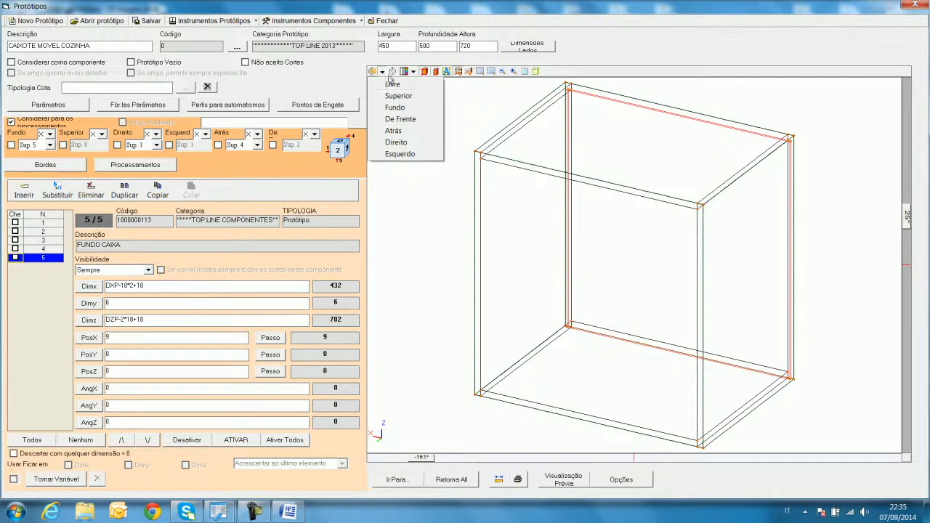
pyautogui.click(407, 96)
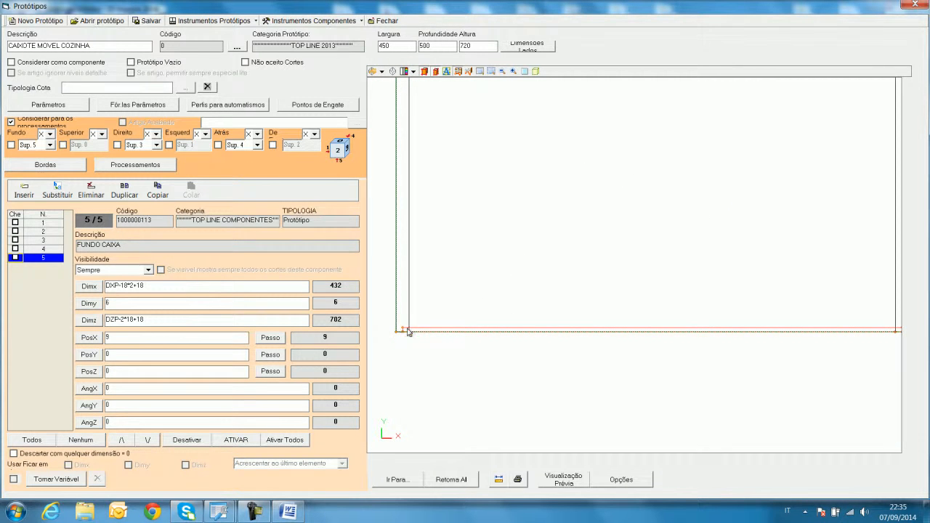
pyautogui.scroll(-2, 580, 336)
pyautogui.moveTo(670, 330); pyautogui.dragTo(571, 317, button='middle')
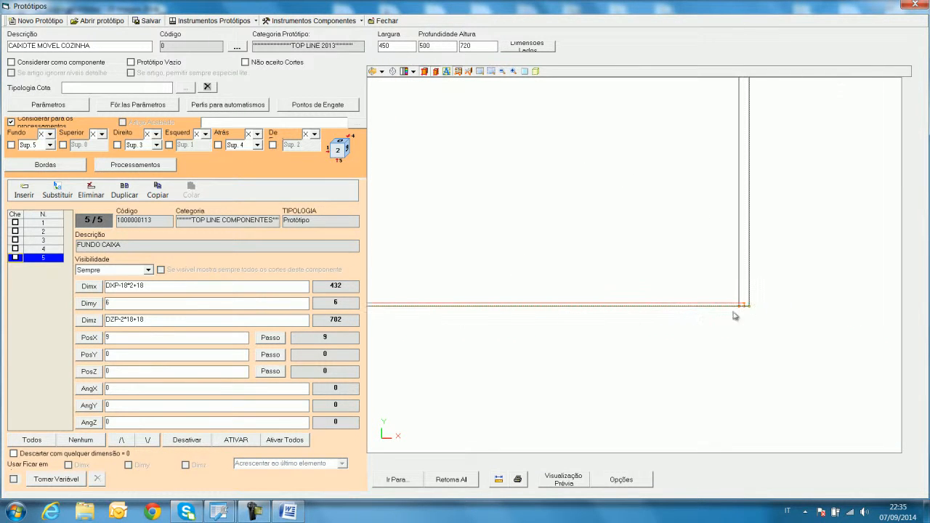
pyautogui.scroll(-2, 569, 311)
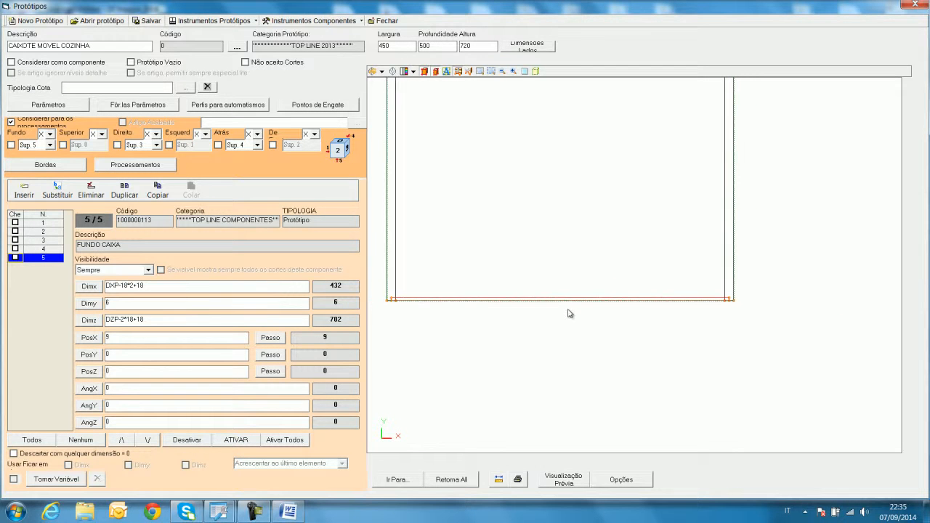
pyautogui.click(382, 72)
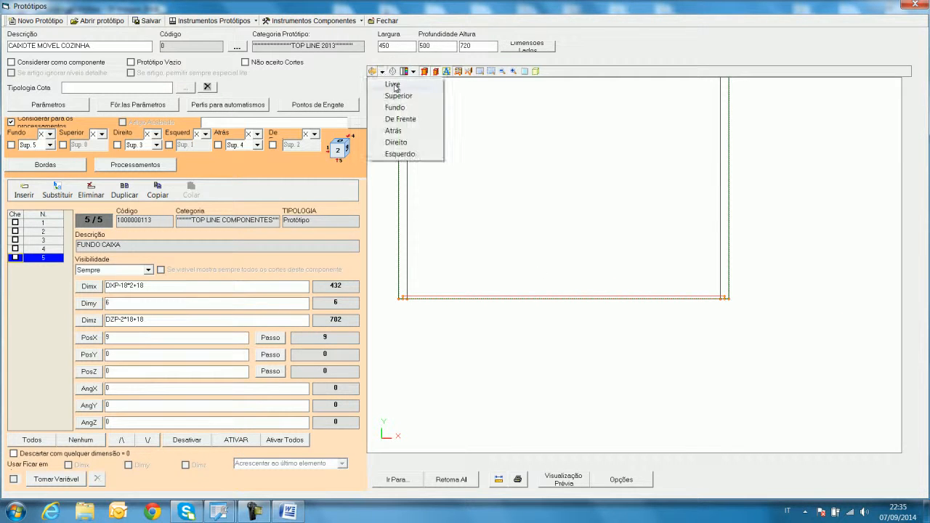
pyautogui.click(394, 85)
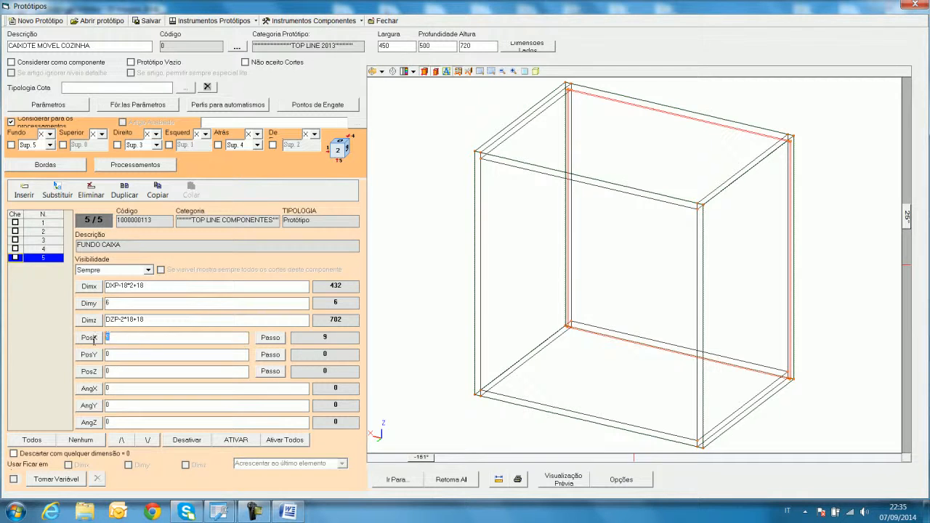
pyautogui.click(127, 354)
pyautogui.click(383, 72)
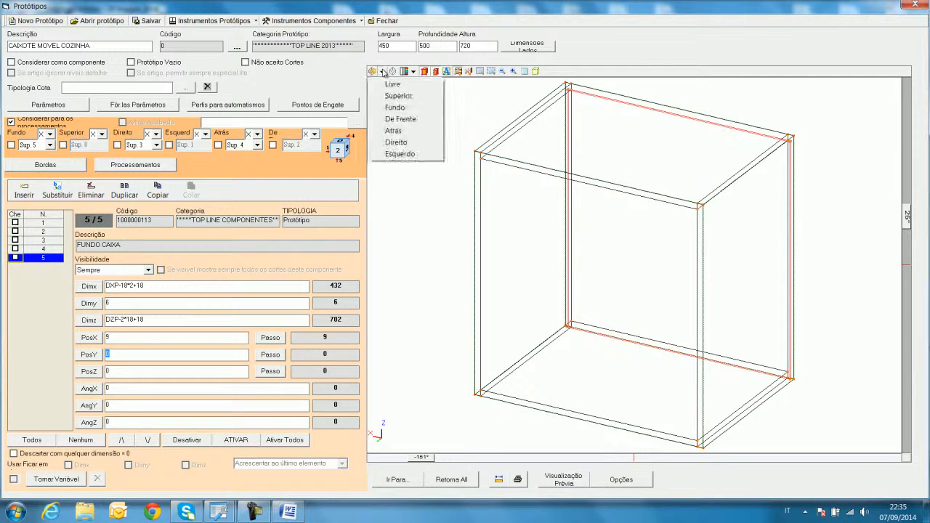
pyautogui.click(417, 107)
# - Try shifting the TOPO CAIXA panel with PosY 10
pyautogui.click(513, 254)
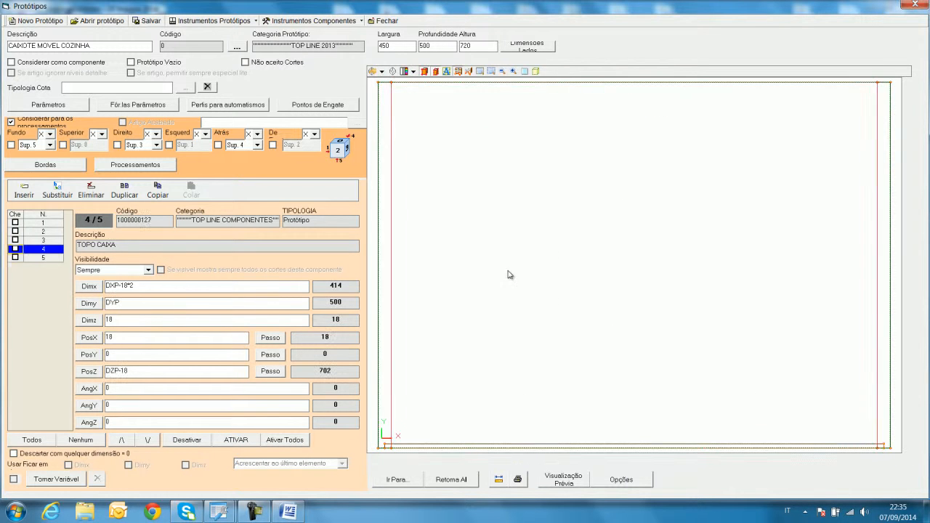
pyautogui.scroll(5, 448, 392)
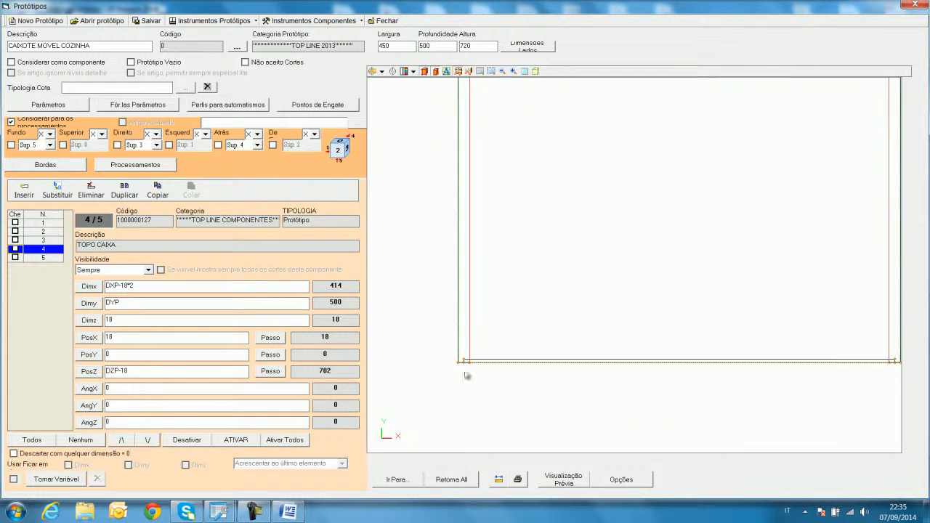
pyautogui.scroll(1, 542, 363)
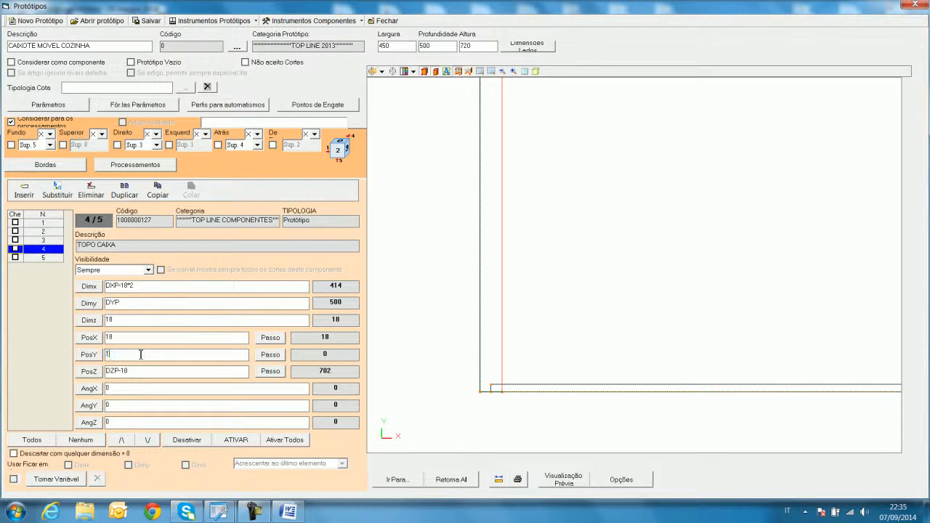
pyautogui.click(442, 406)
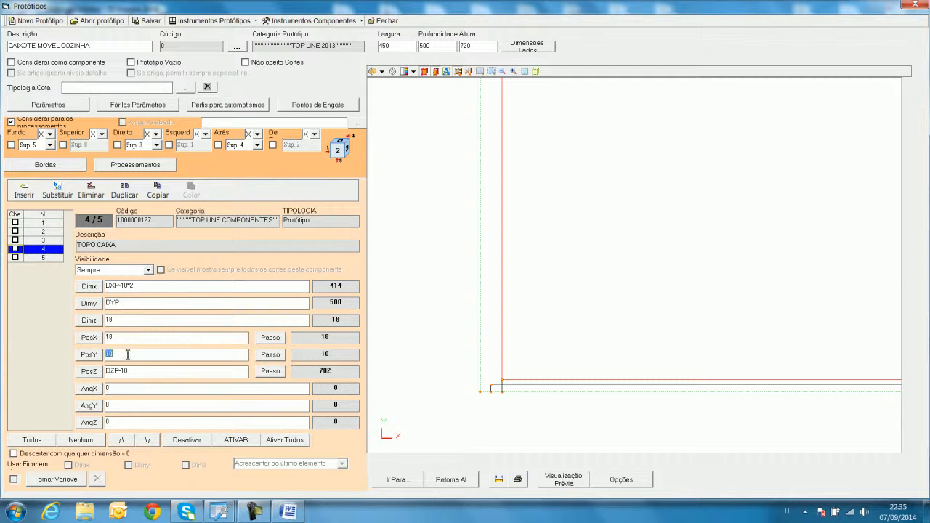
# - Select the FUNDO CAIXA panel and set its PosY to 10
pyautogui.click(48, 259)
pyautogui.click(124, 356)
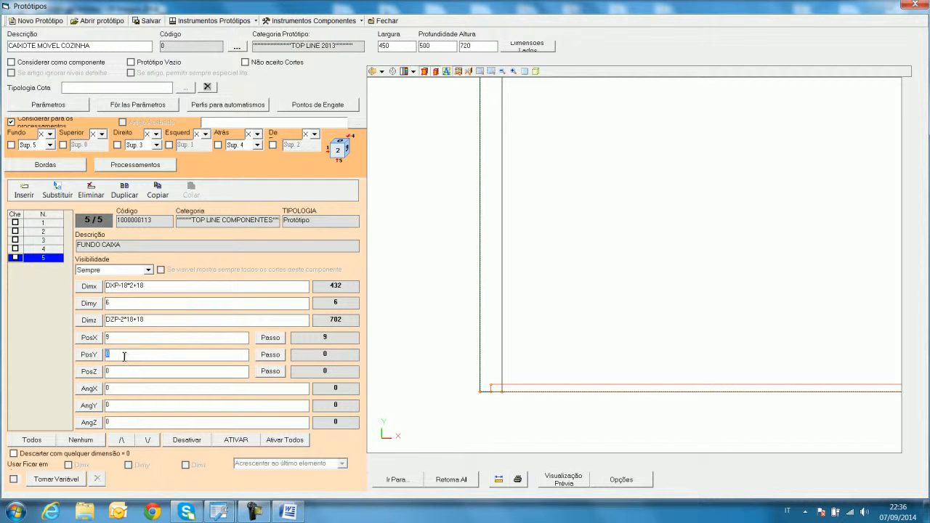
pyautogui.click(413, 378)
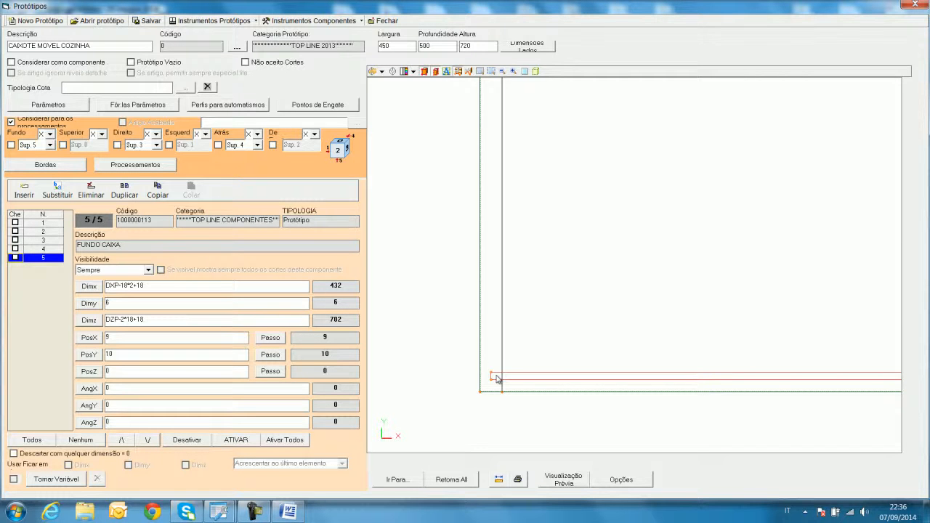
# - Set the FUNDO CAIXA panel's PosZ to 9, checking its placement in the Direito and De Frente views
pyautogui.click(381, 71)
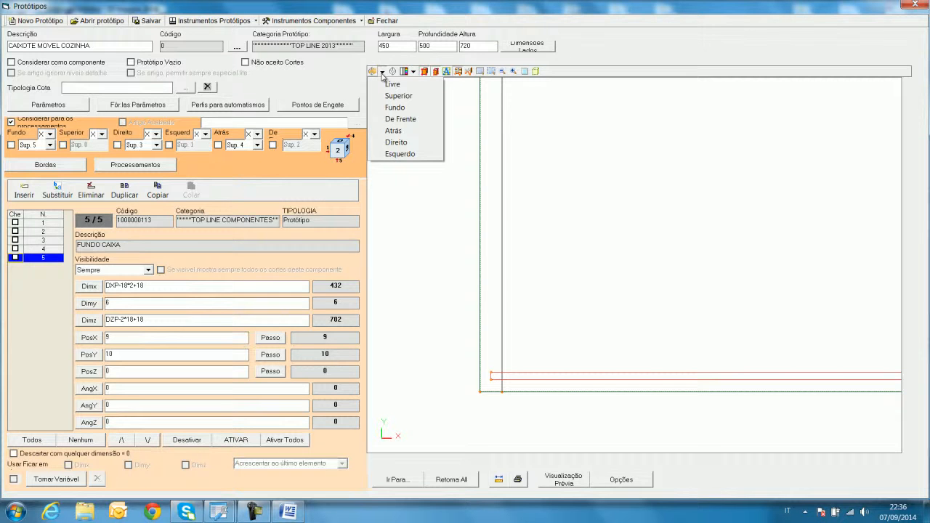
pyautogui.click(424, 143)
pyautogui.scroll(1, 587, 236)
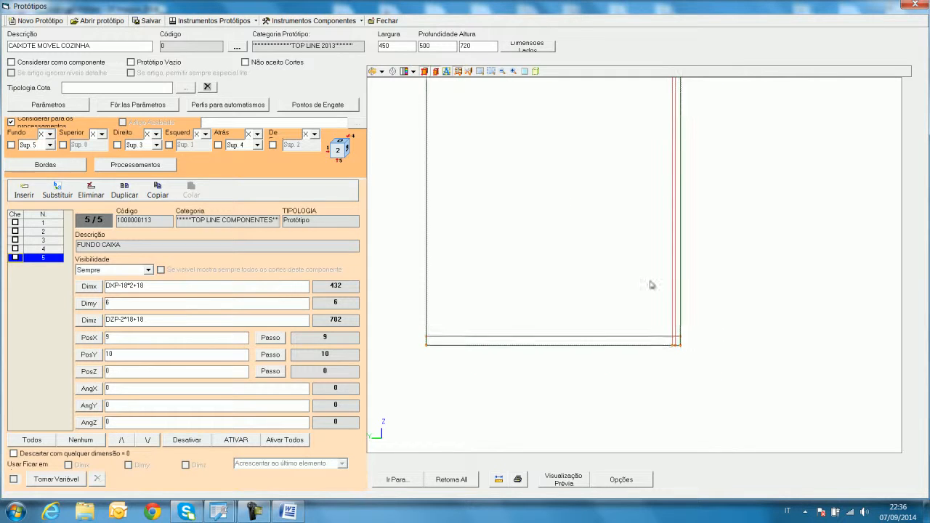
pyautogui.scroll(2, 672, 341)
pyautogui.scroll(1, 691, 366)
pyautogui.scroll(1, 690, 366)
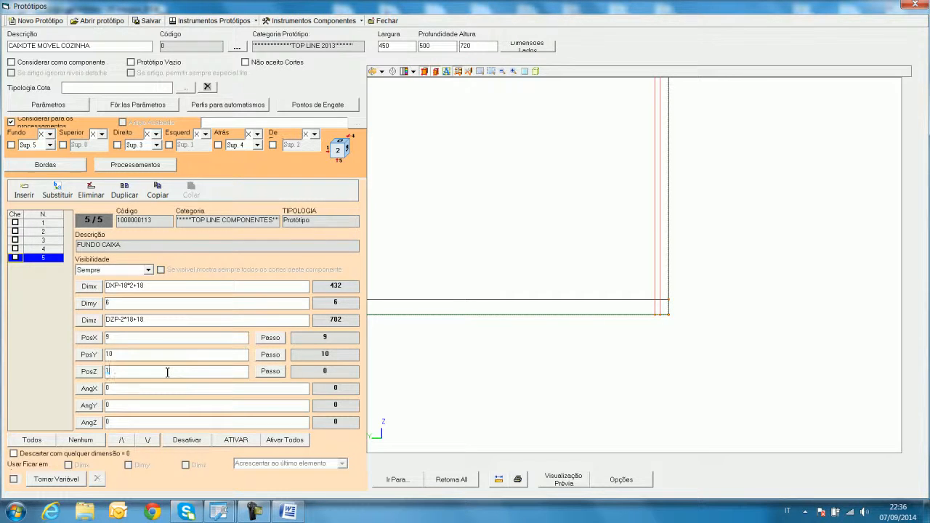
pyautogui.press('Return')
pyautogui.moveTo(135, 377); pyautogui.dragTo(75, 378)
pyautogui.write('9')
pyautogui.click(382, 72)
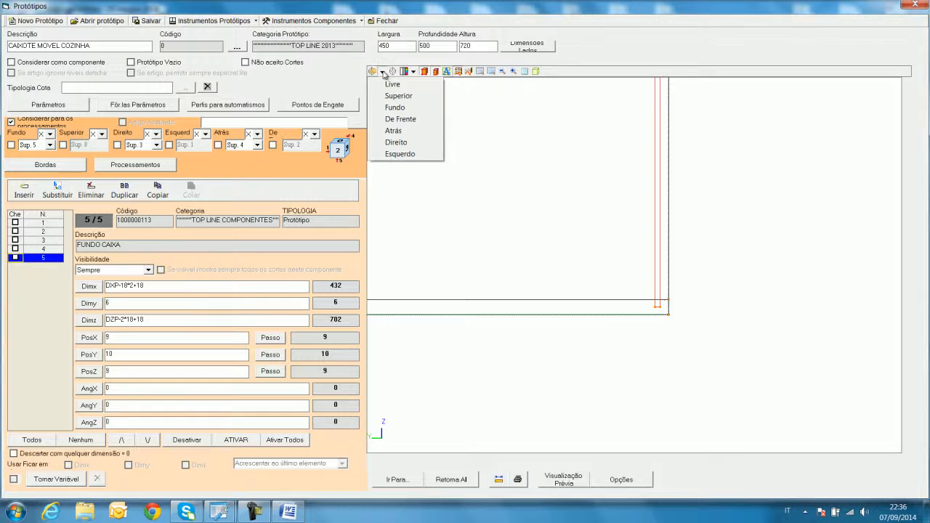
pyautogui.click(407, 119)
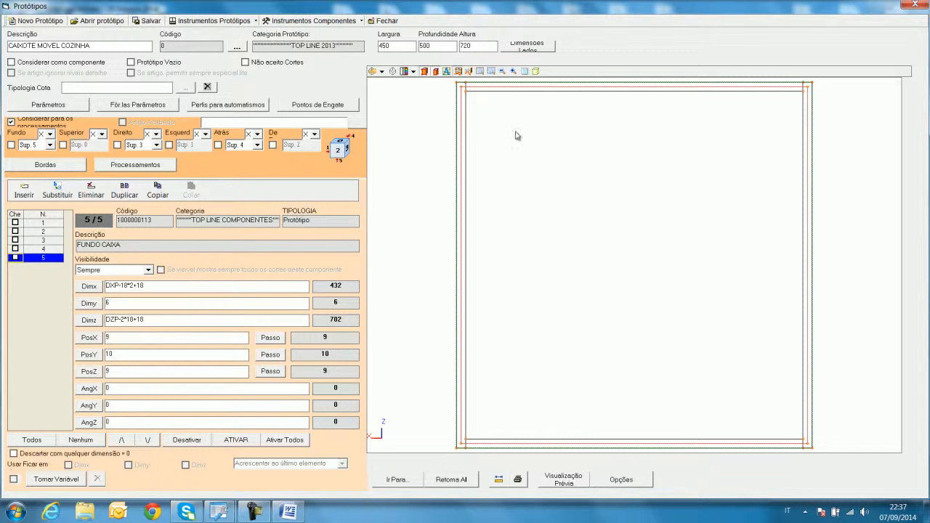
# - Return to the Livre view and insert the PRATELEIRA CAIXA component from the TOP LINE COMPONENTES category
pyautogui.click(381, 71)
pyautogui.click(391, 84)
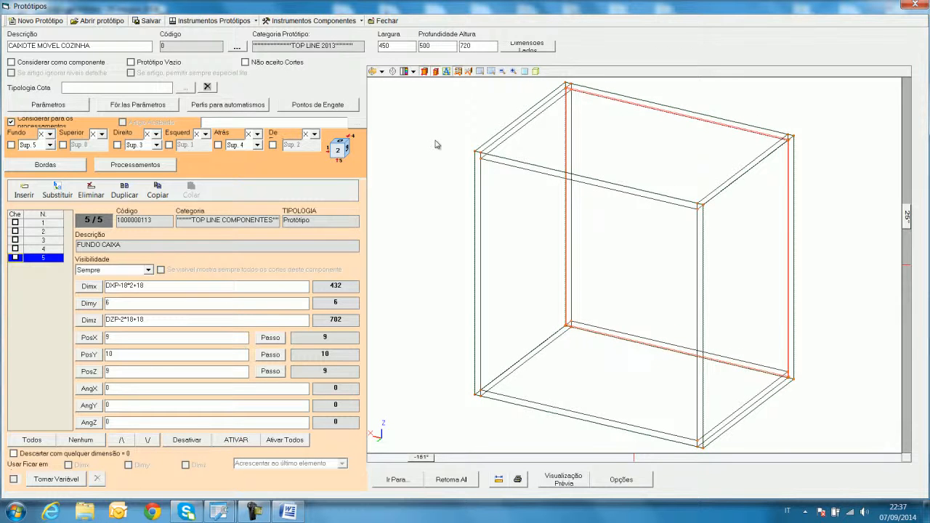
pyautogui.click(22, 192)
pyautogui.click(336, 299)
pyautogui.scroll(-20, 353, 260)
pyautogui.scroll(-20, 354, 259)
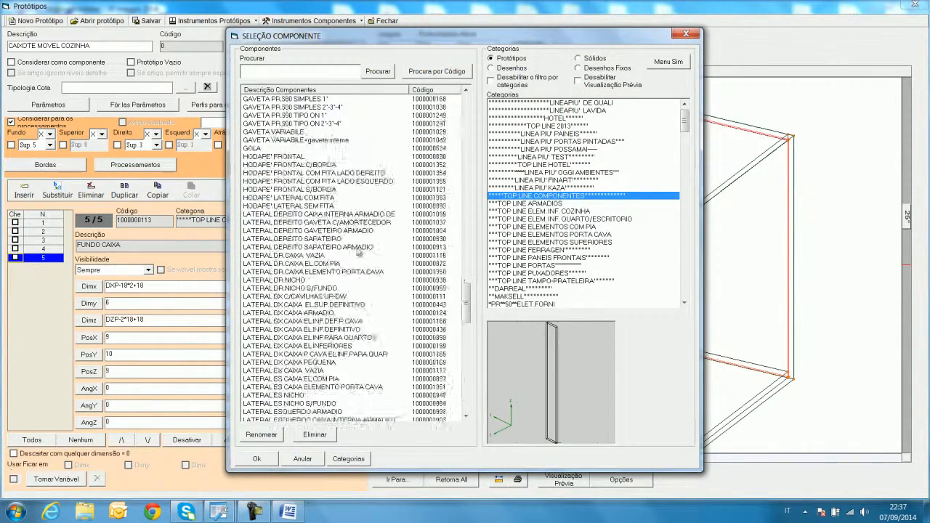
pyautogui.scroll(4, 357, 251)
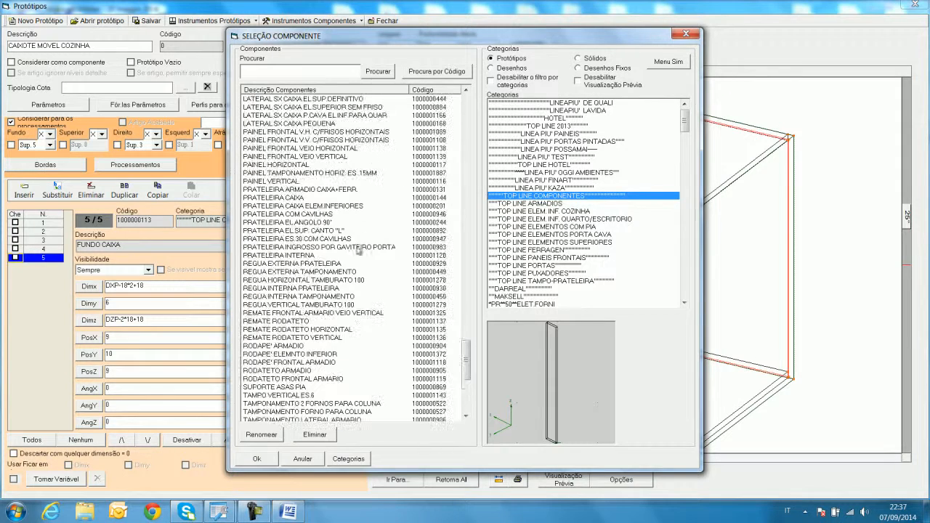
pyautogui.click(284, 198)
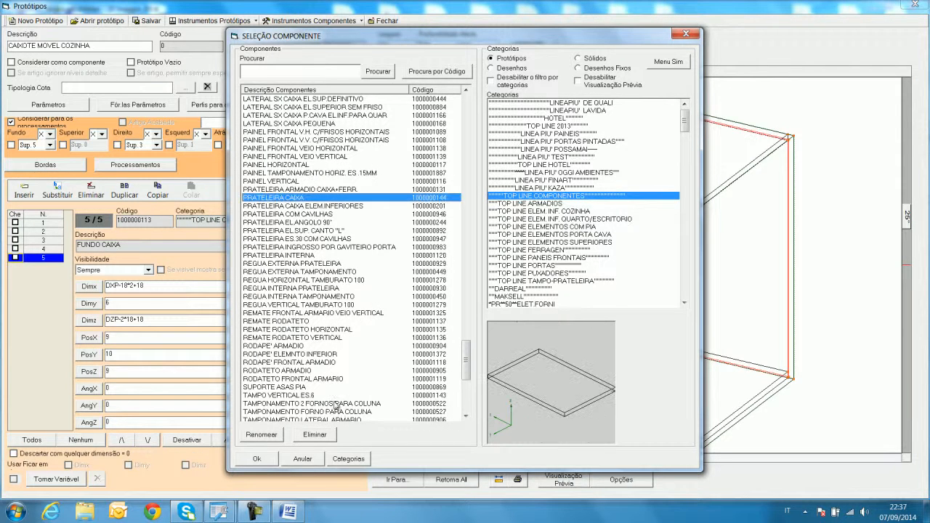
pyautogui.click(269, 460)
# - Set the PRATELEIRA CAIXA shelf's Dimx to DXP-36
pyautogui.doubleClick(113, 285)
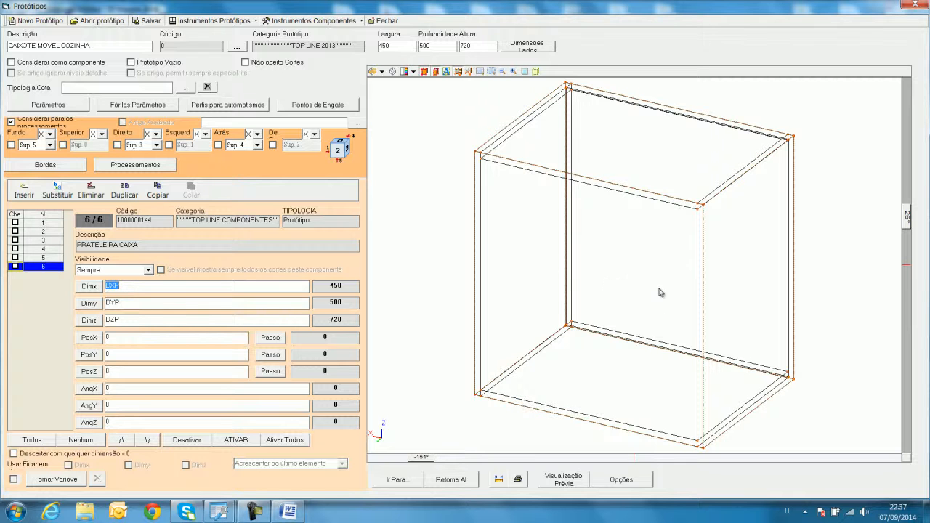
pyautogui.click(673, 314)
pyautogui.click(425, 279)
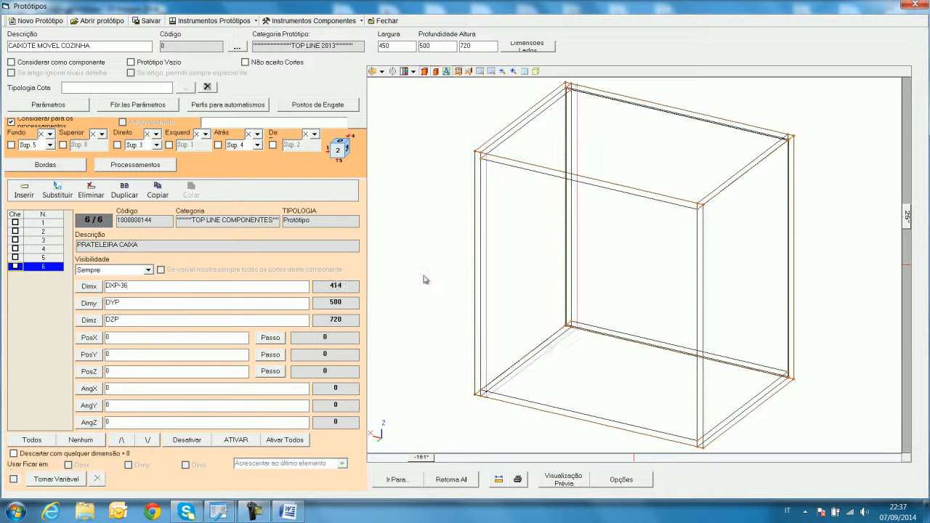
# - Set the prototype's depth (Profundidade) to 700 and refresh the preview
pyautogui.doubleClick(139, 305)
pyautogui.click(437, 45)
pyautogui.write('700')
pyautogui.click(549, 482)
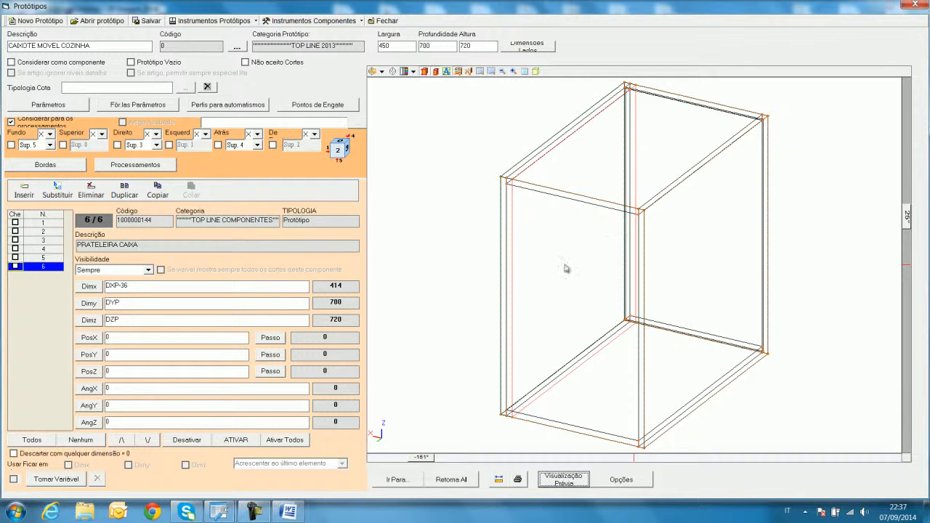
# - Set the PRATELEIRA CAIXA shelf's Dimy to DYP-10-6, checking the back panel clearance in the Direito view
pyautogui.click(144, 304)
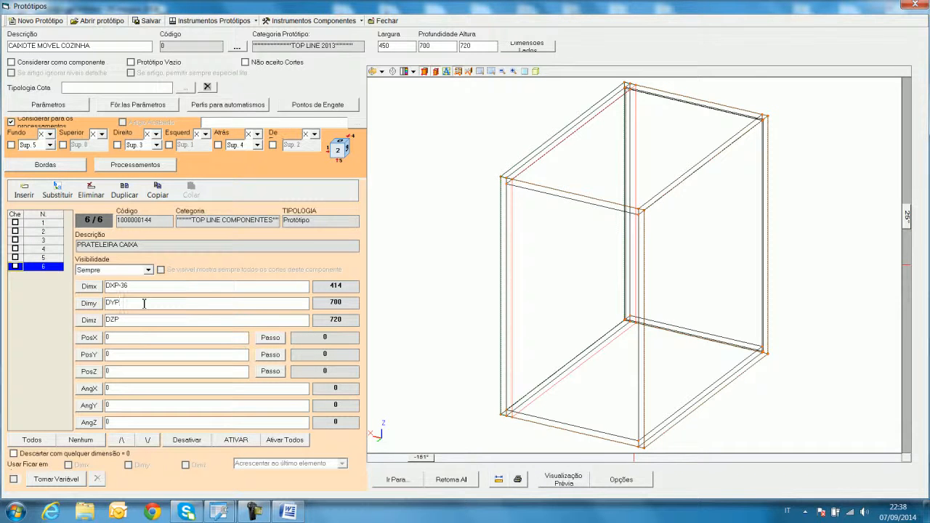
pyautogui.moveTo(125, 302); pyautogui.dragTo(107, 300)
pyautogui.click(131, 303)
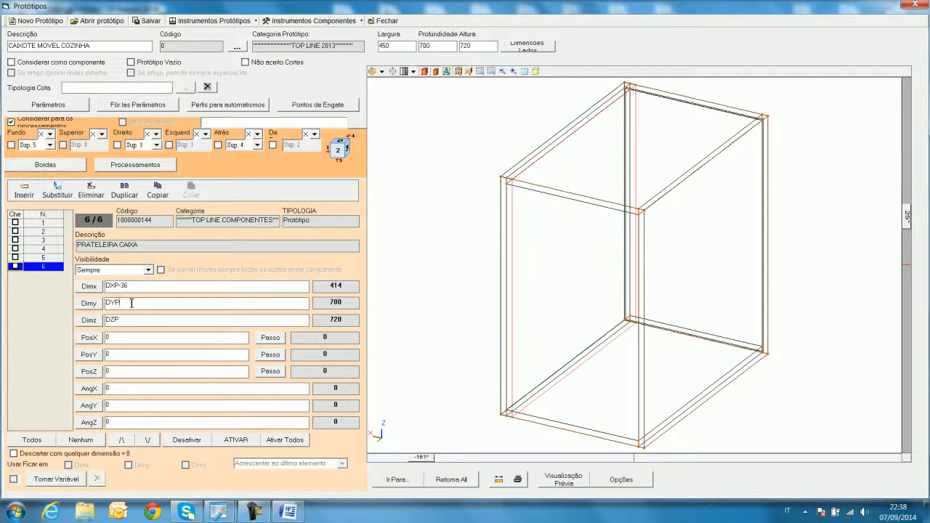
pyautogui.click(382, 72)
pyautogui.click(411, 141)
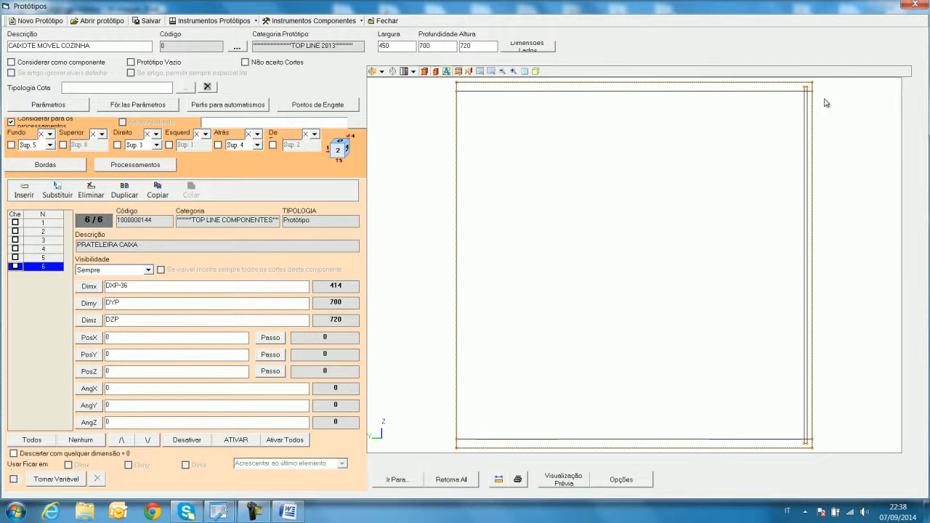
pyautogui.moveTo(825, 100); pyautogui.dragTo(728, 136, button='middle')
pyautogui.scroll(3, 728, 136)
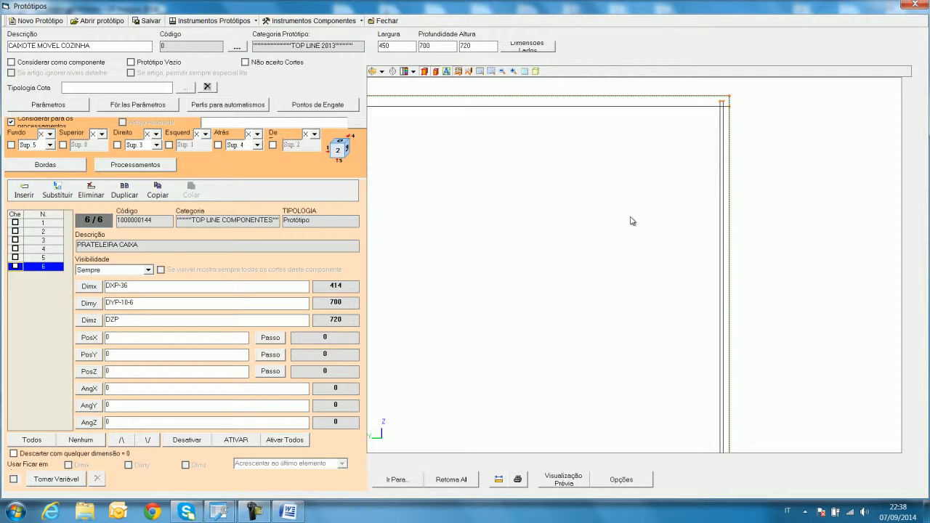
pyautogui.press('Return')
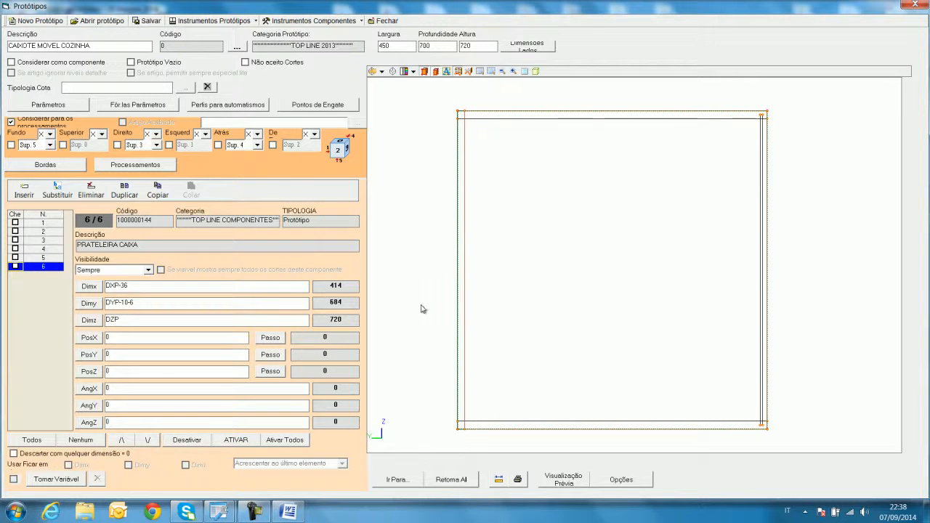
# - Set the PRATELEIRA CAIXA shelf's Dimz to 18 and check it in the Livre view
pyautogui.doubleClick(149, 322)
pyautogui.write('18')
pyautogui.click(405, 306)
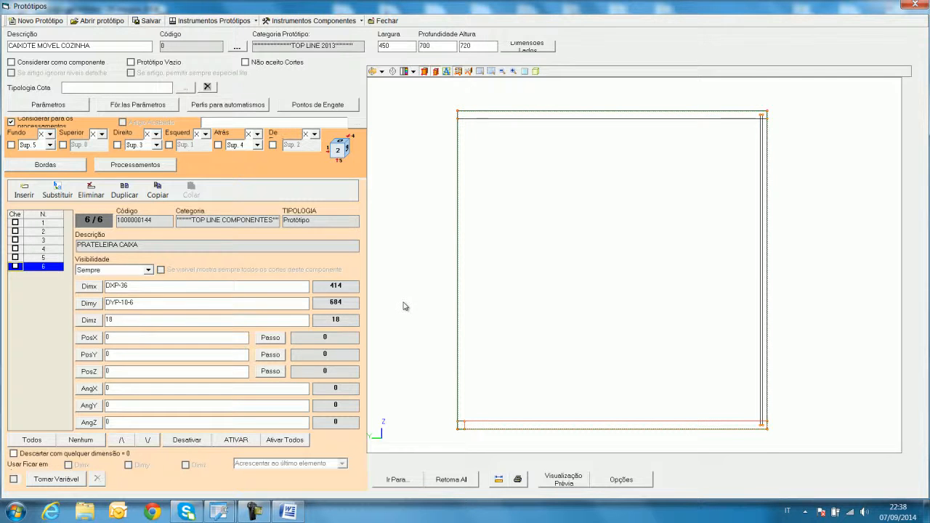
pyautogui.click(381, 72)
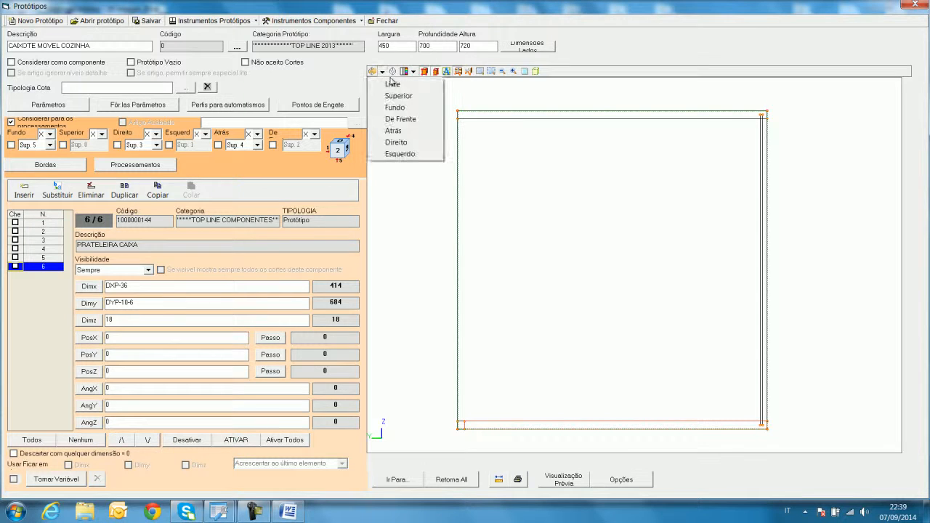
pyautogui.click(393, 84)
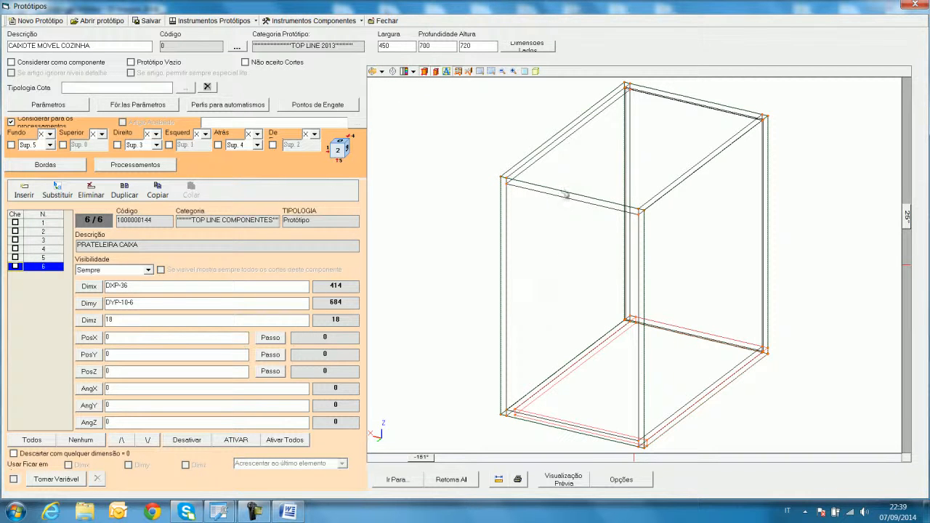
# - Set the shelf's PosX to 18 using the De Frente view
pyautogui.click(382, 71)
pyautogui.click(414, 119)
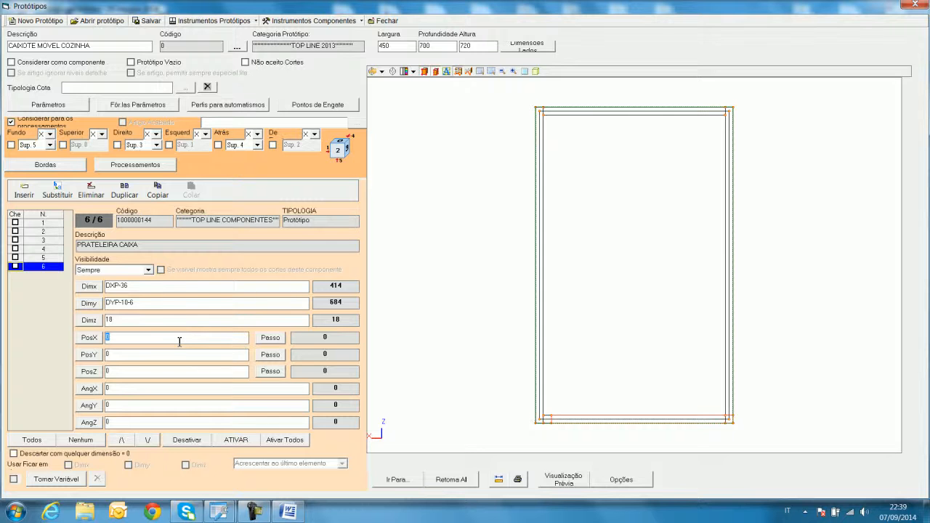
pyautogui.write('8')
# - Set the shelf's PosY to 10+6 and check its alignment with the back panel in the Direito view
pyautogui.click(382, 71)
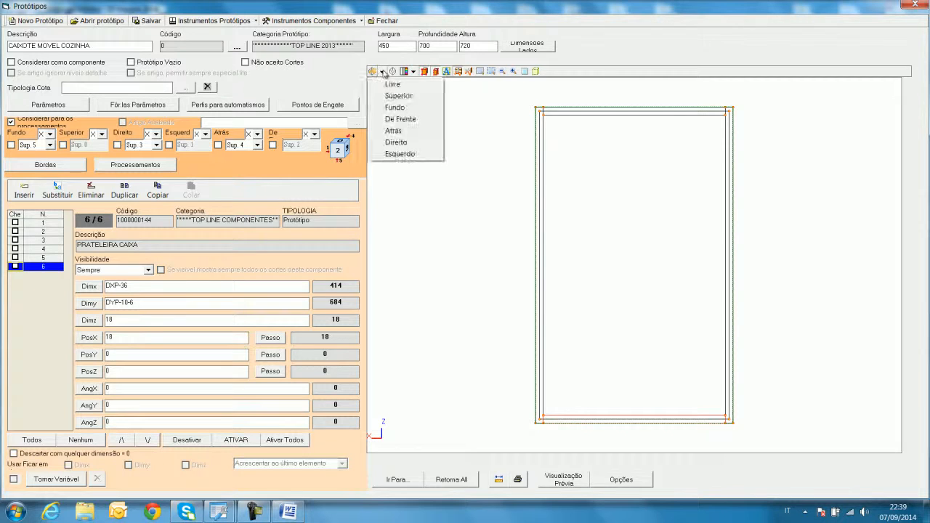
pyautogui.click(407, 142)
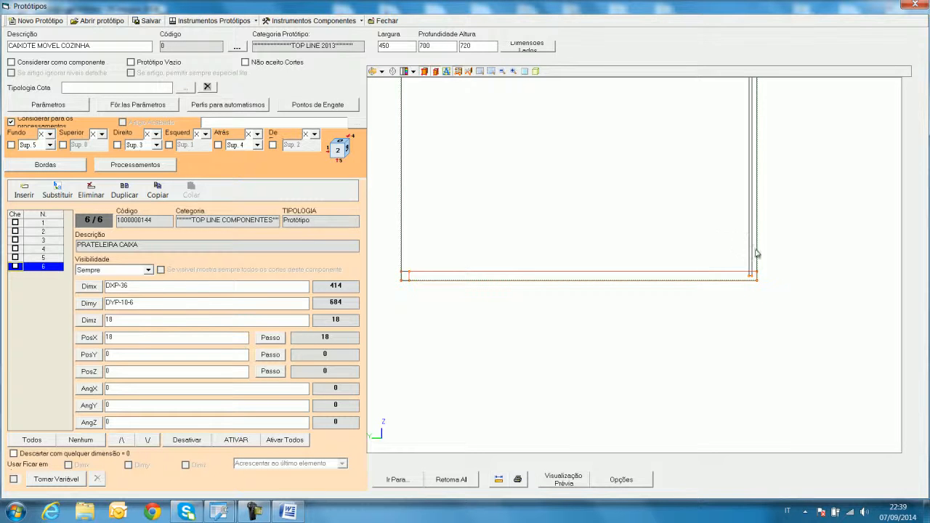
pyautogui.scroll(1, 759, 255)
pyautogui.scroll(1, 774, 259)
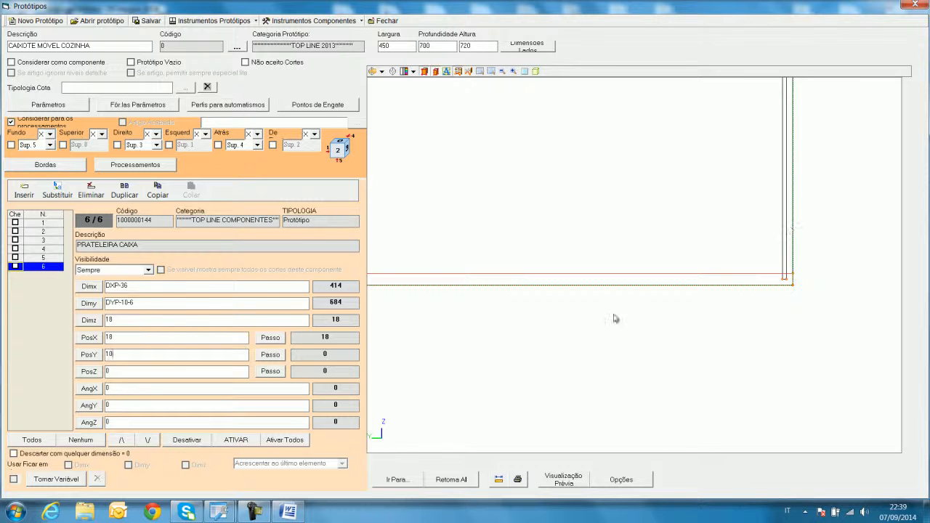
pyautogui.click(604, 337)
pyautogui.scroll(1, 795, 296)
pyautogui.scroll(3, 795, 295)
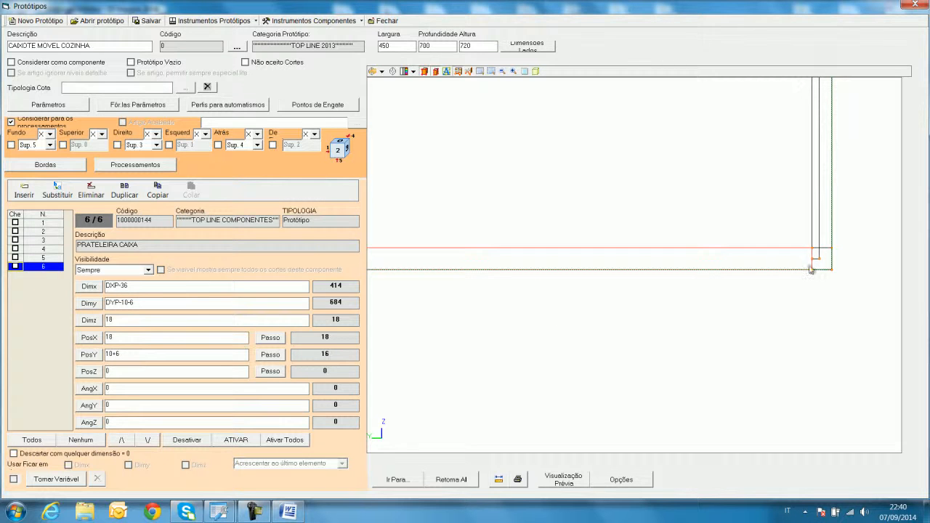
pyautogui.scroll(-1, 813, 275)
pyautogui.scroll(-5, 744, 285)
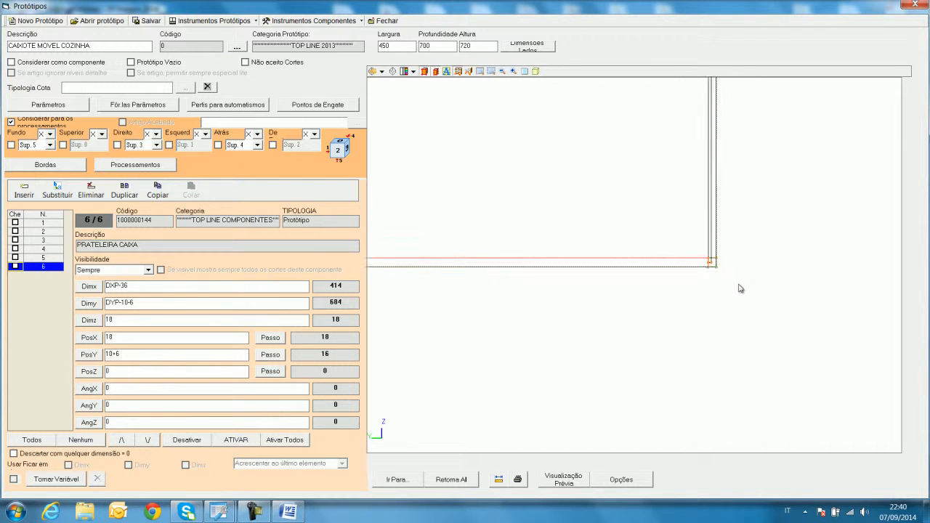
# - Switch to the De Frente view and set the shelf's PosZ to DZP/2
pyautogui.click(382, 72)
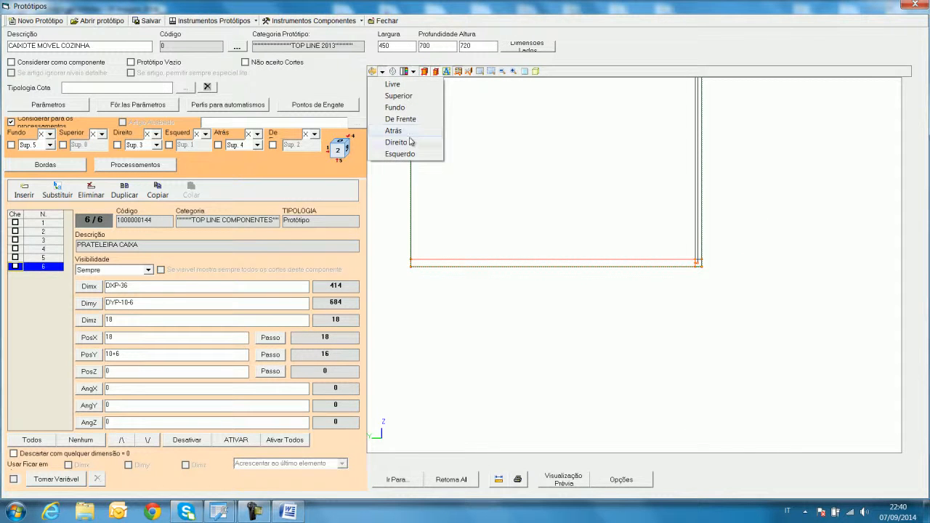
pyautogui.click(413, 119)
pyautogui.scroll(-2, 517, 201)
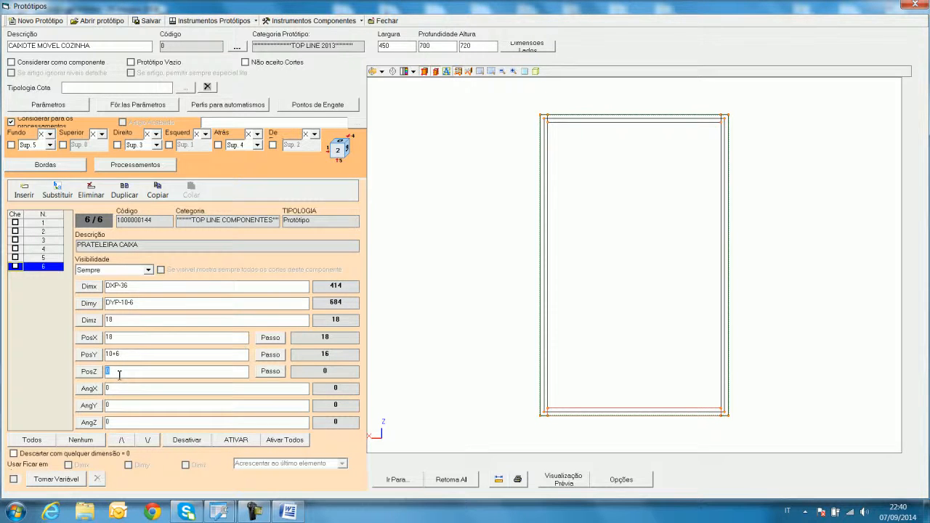
pyautogui.click(119, 374)
pyautogui.click(421, 314)
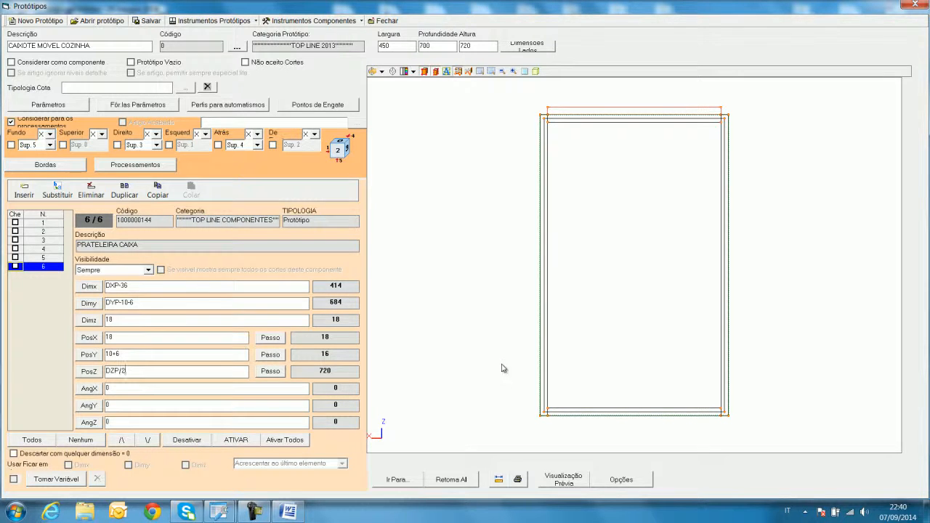
pyautogui.write('2')
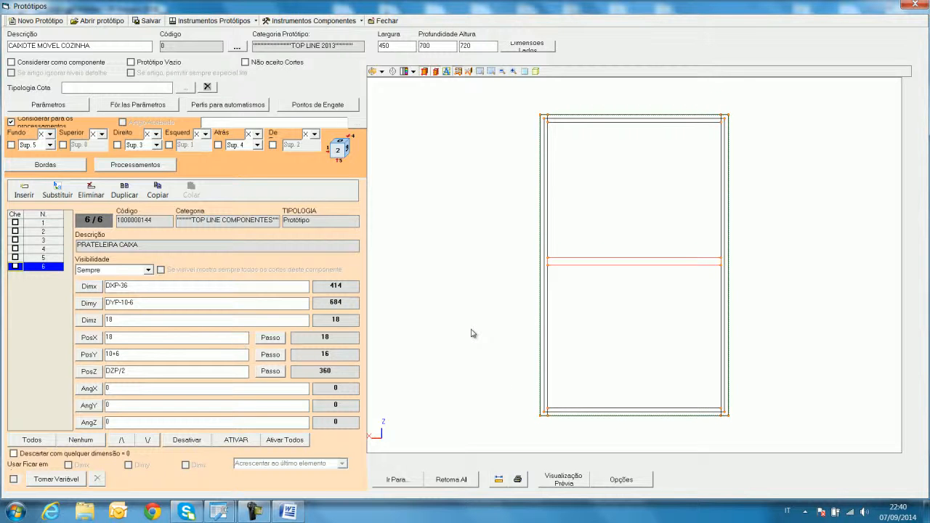
# - Examine the shelf's spacing from the base and top panels in the De Frente view
pyautogui.scroll(1, 541, 339)
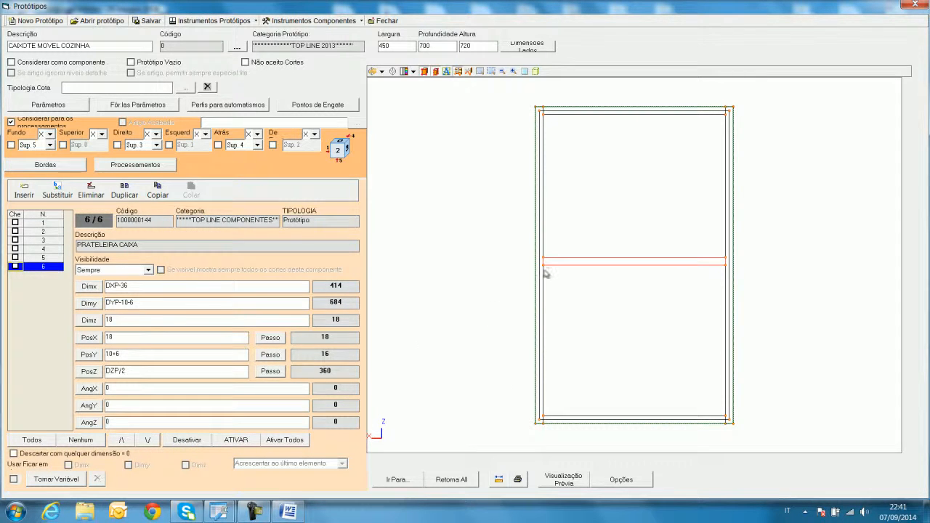
pyautogui.scroll(3, 551, 278)
pyautogui.moveTo(553, 270); pyautogui.dragTo(582, 197, button='middle')
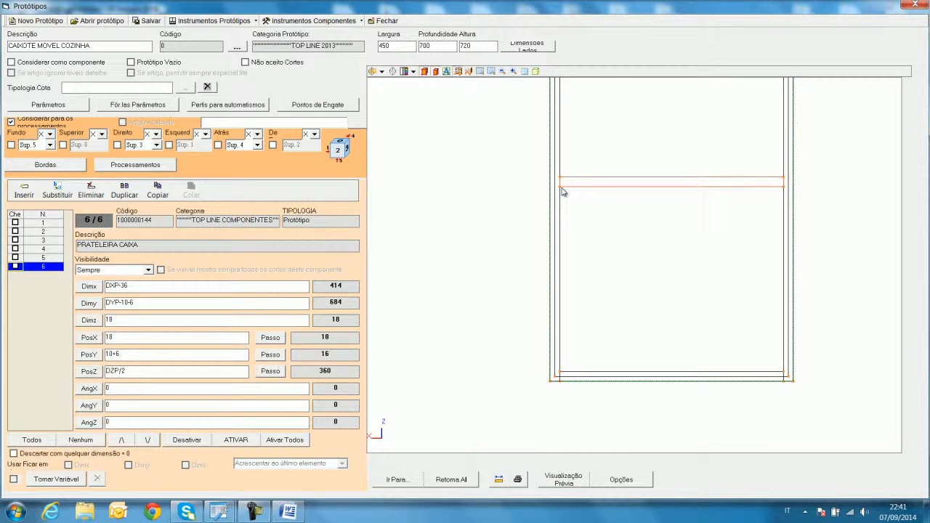
pyautogui.scroll(2, 561, 191)
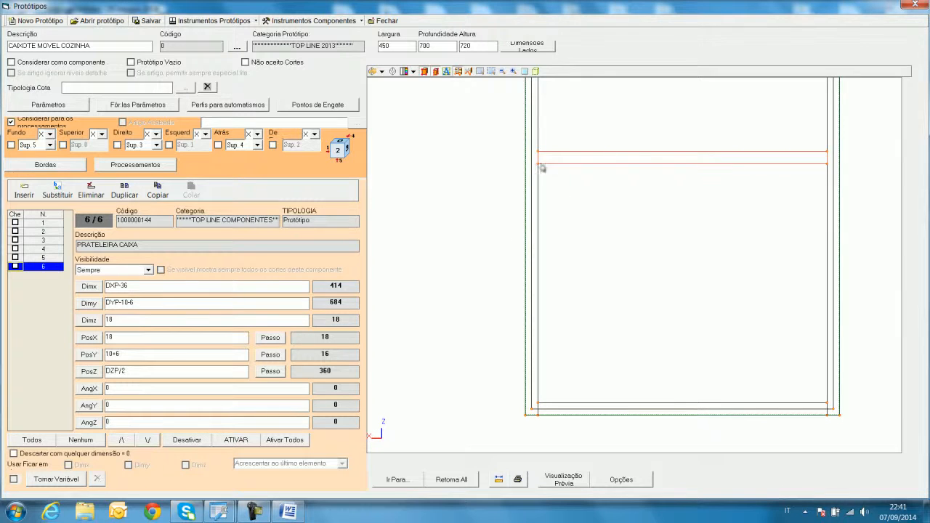
pyautogui.scroll(2, 538, 165)
pyautogui.scroll(1, 537, 165)
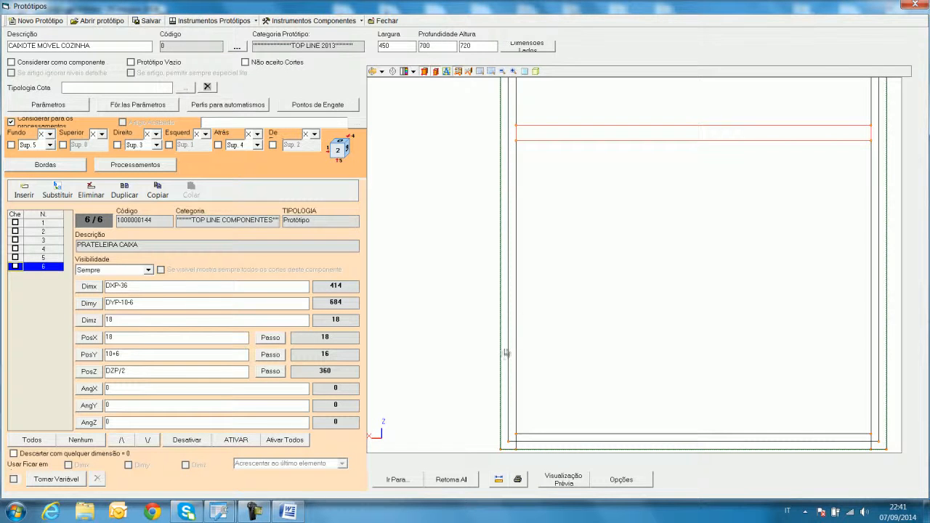
pyautogui.scroll(-1, 557, 240)
pyautogui.scroll(-3, 557, 240)
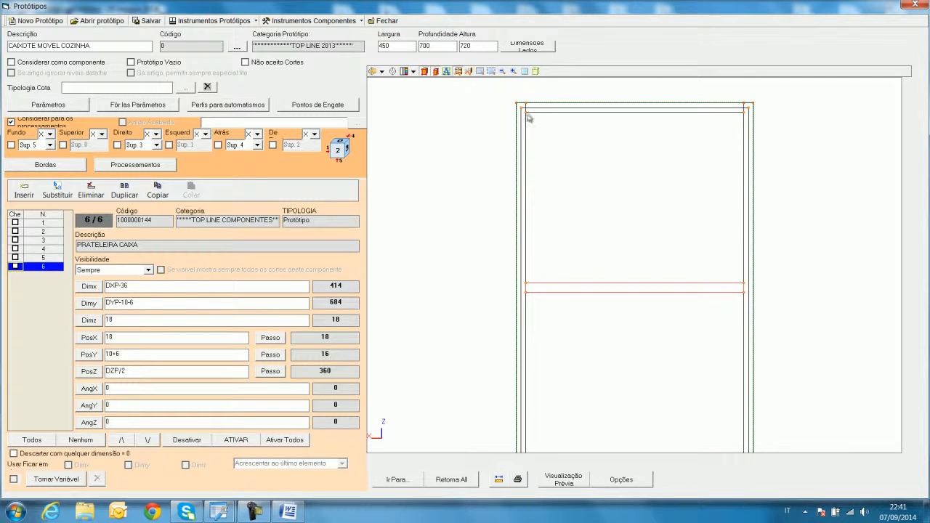
pyautogui.moveTo(566, 274); pyautogui.dragTo(582, 181, button='middle')
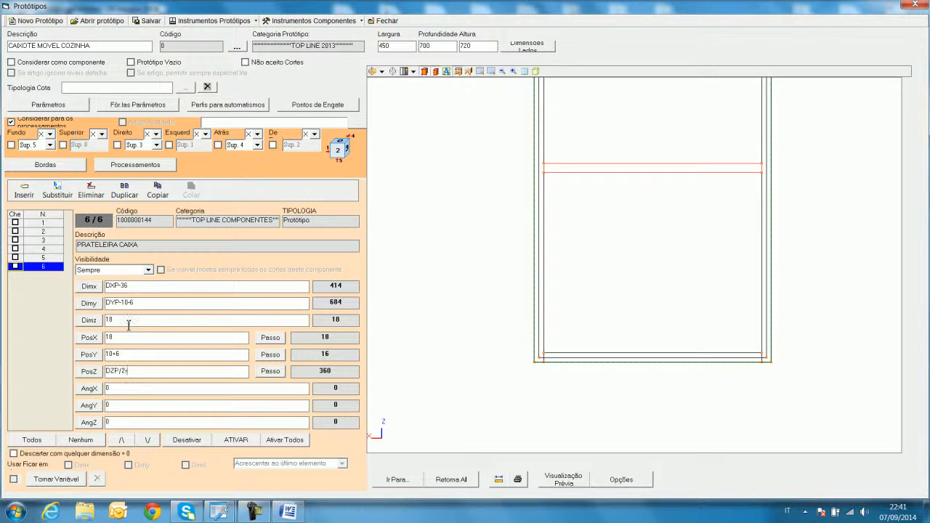
# - Set the shelf's PosZ to DZP/2-18/2 to centre its thickness at mid-height
pyautogui.click(146, 372)
pyautogui.write('18/2')
pyautogui.click(470, 272)
pyautogui.moveTo(563, 247); pyautogui.dragTo(516, 317, button='middle')
pyautogui.scroll(-1, 518, 303)
pyautogui.scroll(-1, 525, 287)
pyautogui.scroll(-1, 544, 266)
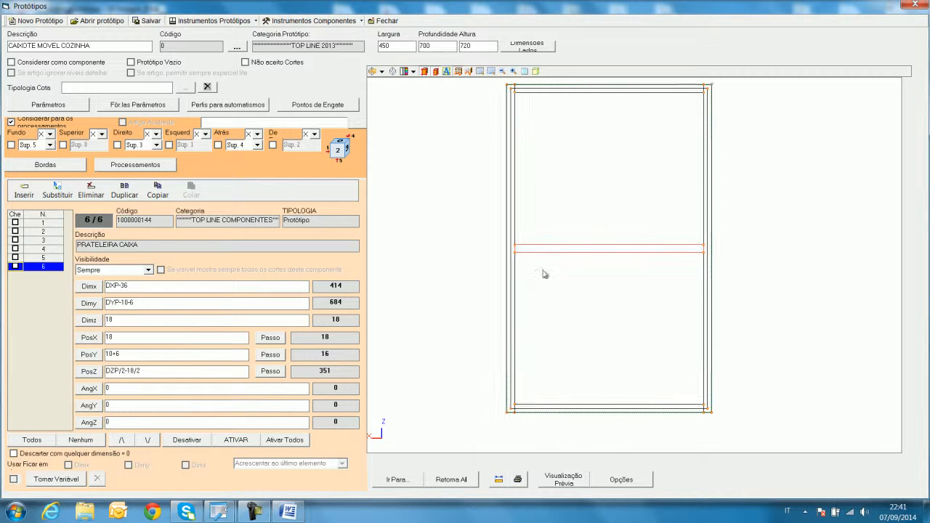
# - Measure the clear distances from the shelf to the base panel and to the top panel
pyautogui.click(499, 480)
pyautogui.click(515, 253)
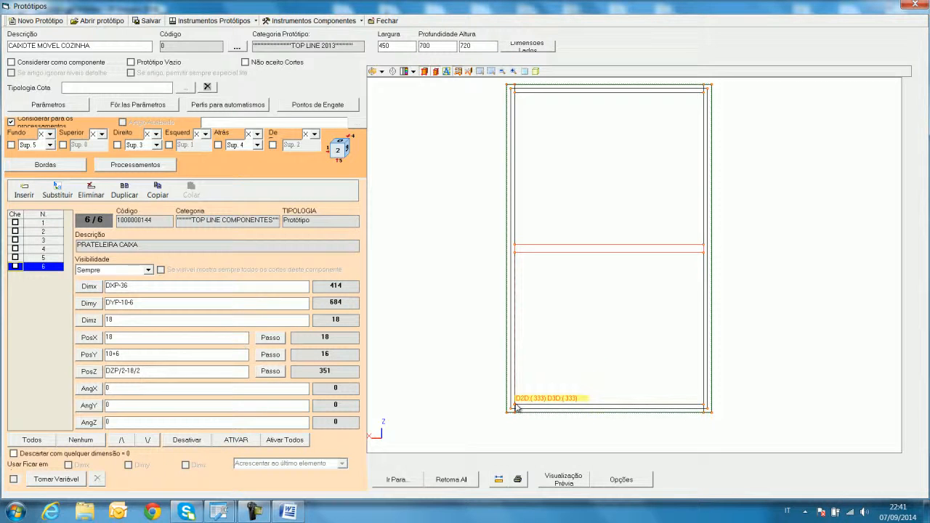
pyautogui.click(553, 364)
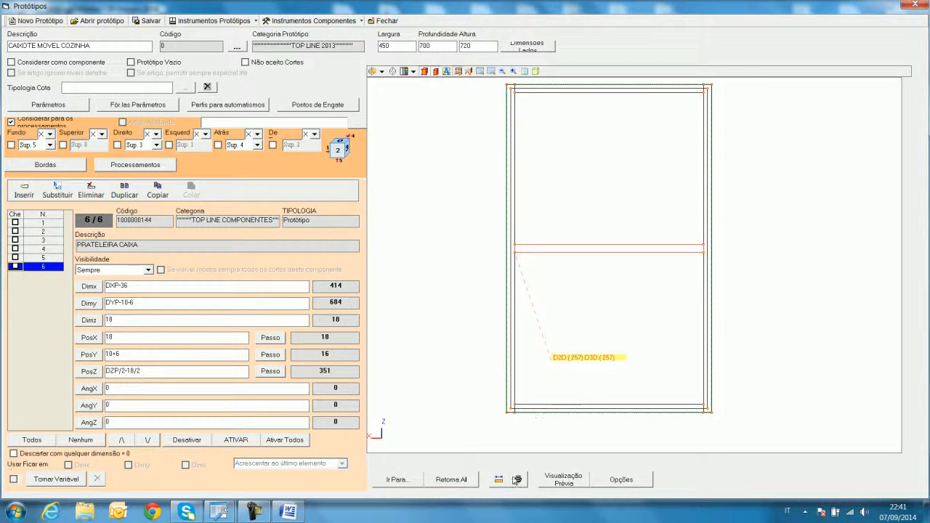
pyautogui.click(499, 479)
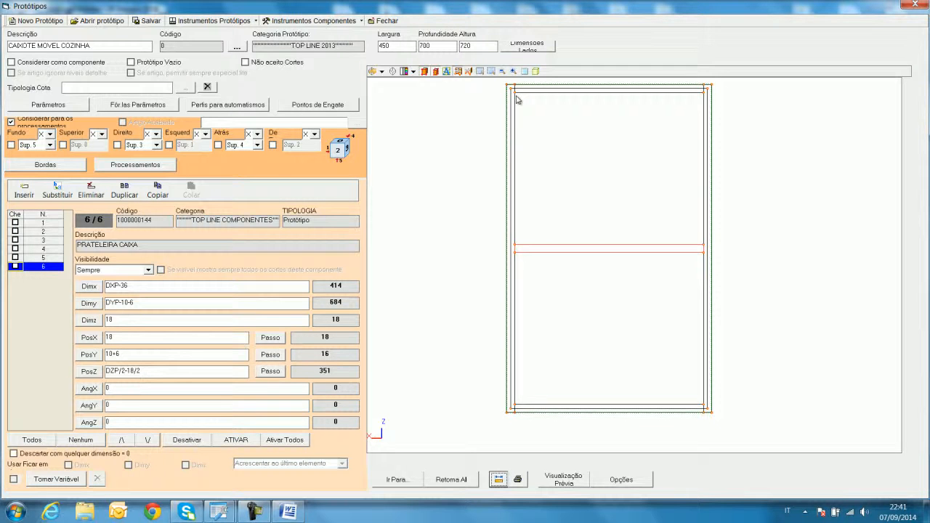
pyautogui.click(515, 97)
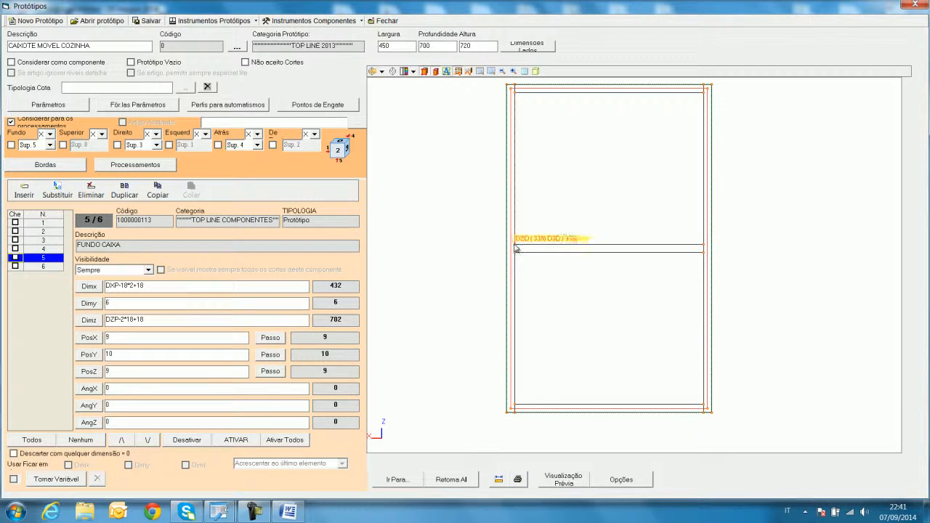
# - Reselect the PRATELEIRA CAIXA shelf, remove -18/2 from its PosZ formula, and measure the gap down to the base panel
pyautogui.click(41, 267)
pyautogui.moveTo(124, 372); pyautogui.dragTo(186, 374)
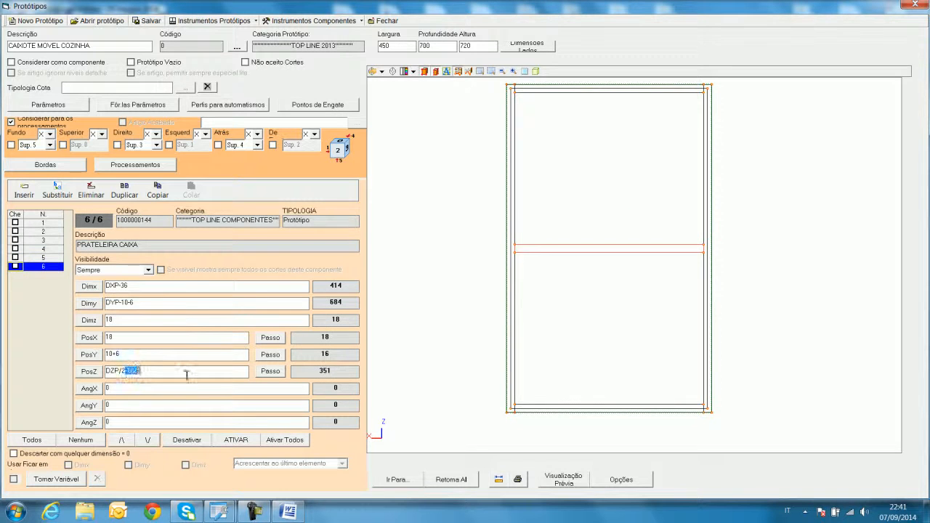
pyautogui.press('BackSpace')
pyautogui.click(469, 290)
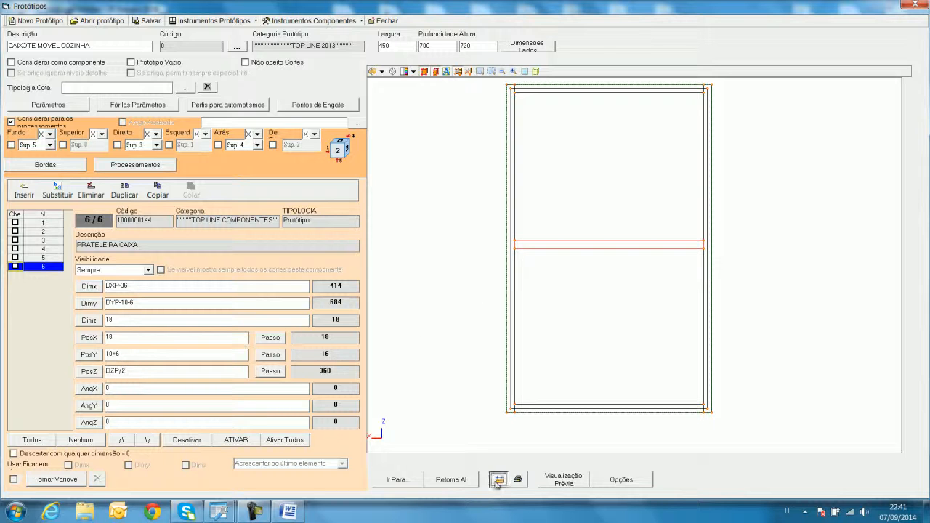
pyautogui.moveTo(518, 252)
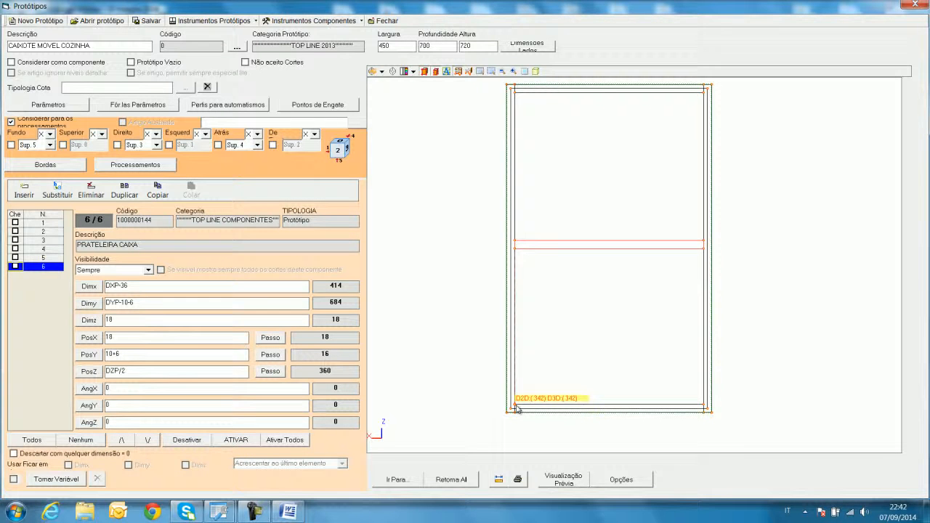
# - Measure the gap from the shelf to the top panel, and set the PRATELEIRA CAIXA shelf's PosZ to DZP/2-18/2
pyautogui.click(499, 480)
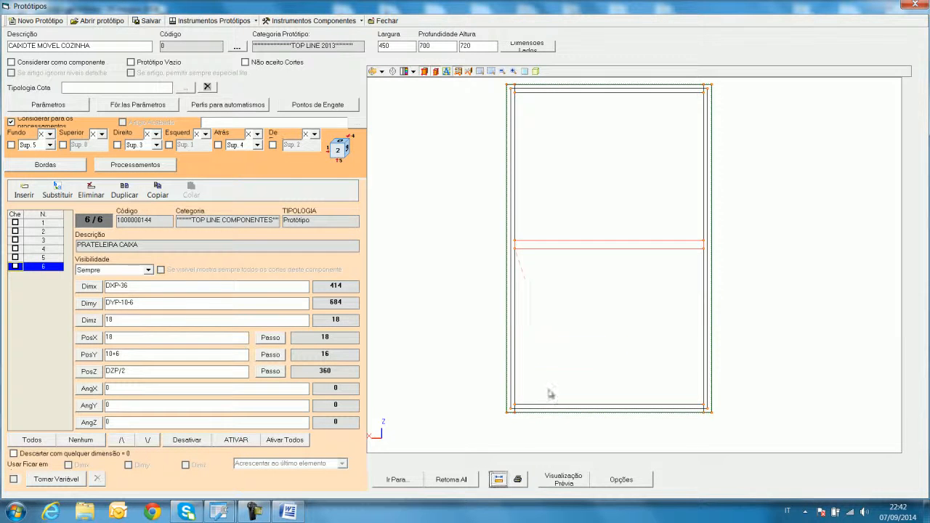
pyautogui.click(517, 96)
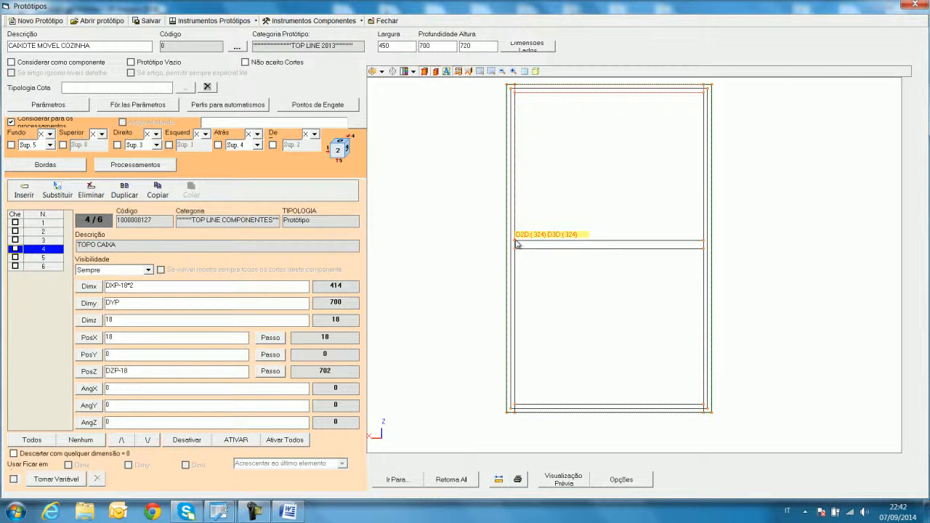
pyautogui.click(44, 267)
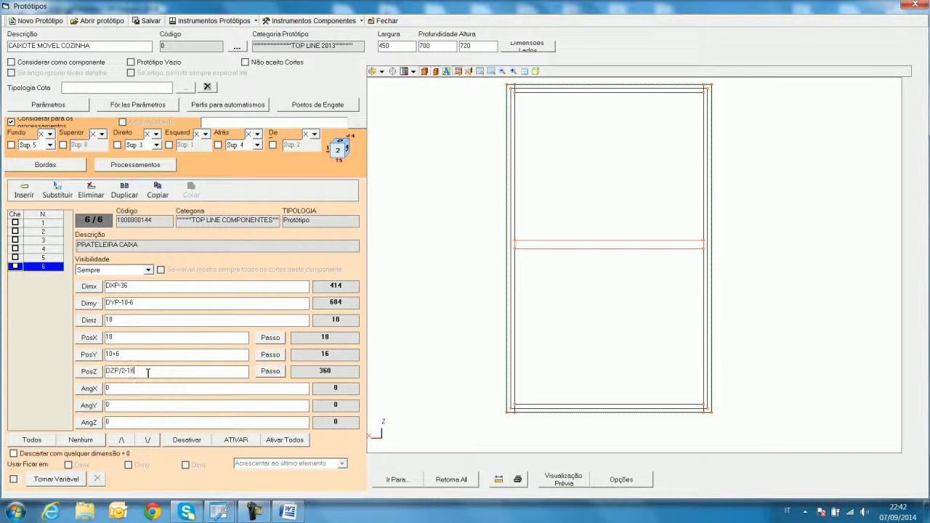
pyautogui.write('3')
pyautogui.click(450, 309)
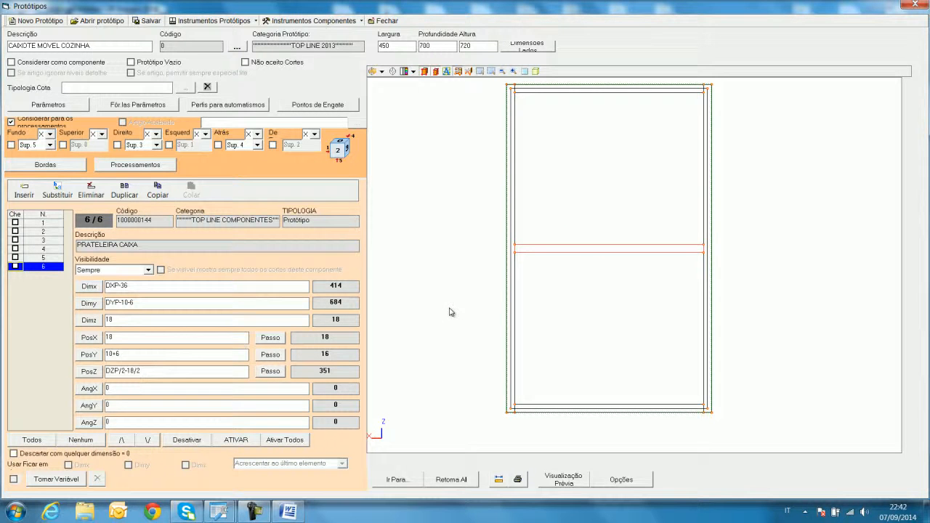
# - Save the modifications to the CAIXOTE MOVEL COZINHA prototype
pyautogui.click(381, 72)
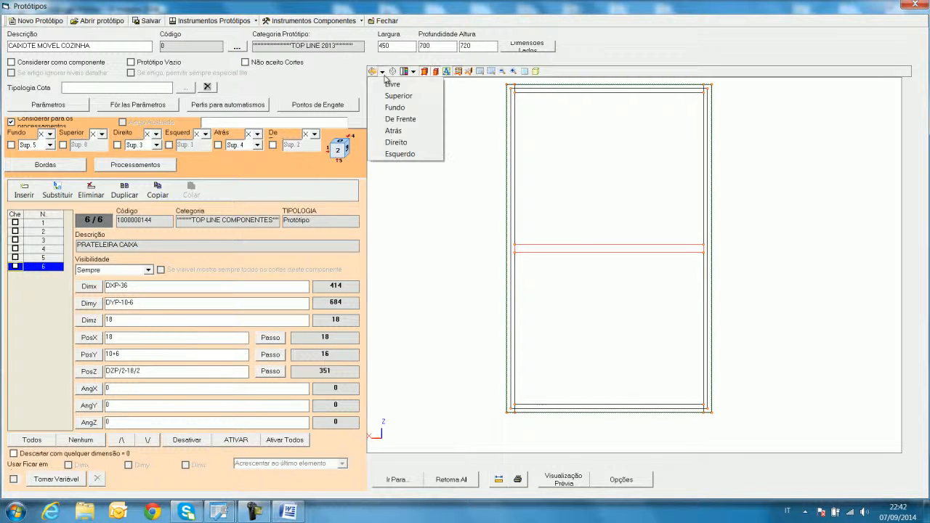
pyautogui.click(407, 154)
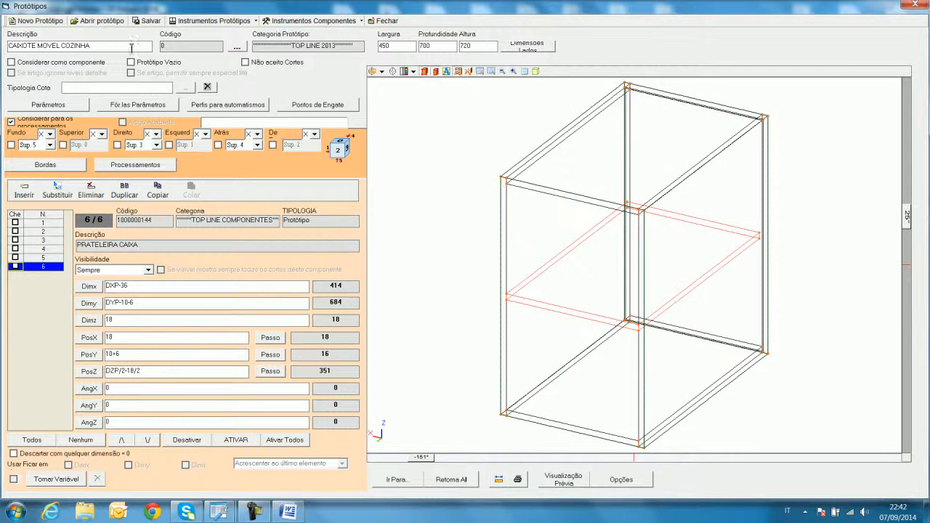
pyautogui.click(148, 22)
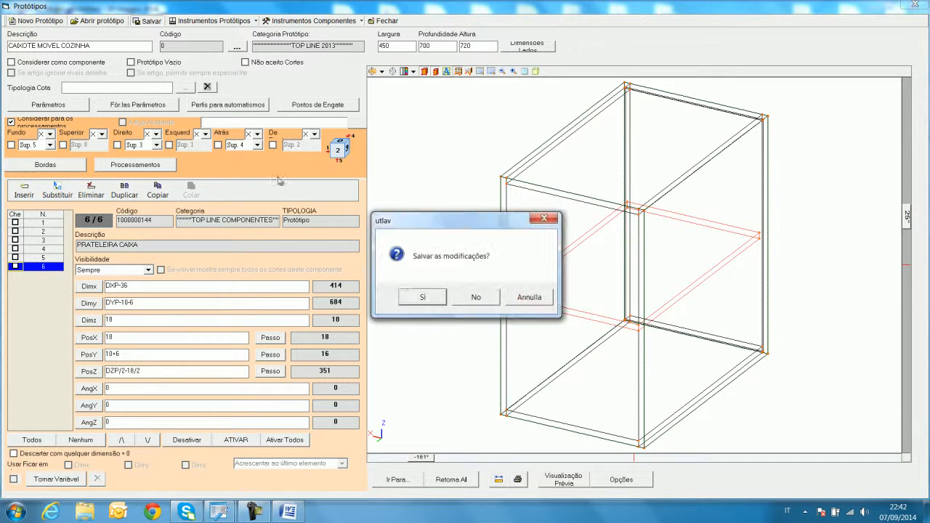
pyautogui.click(422, 297)
pyautogui.click(442, 347)
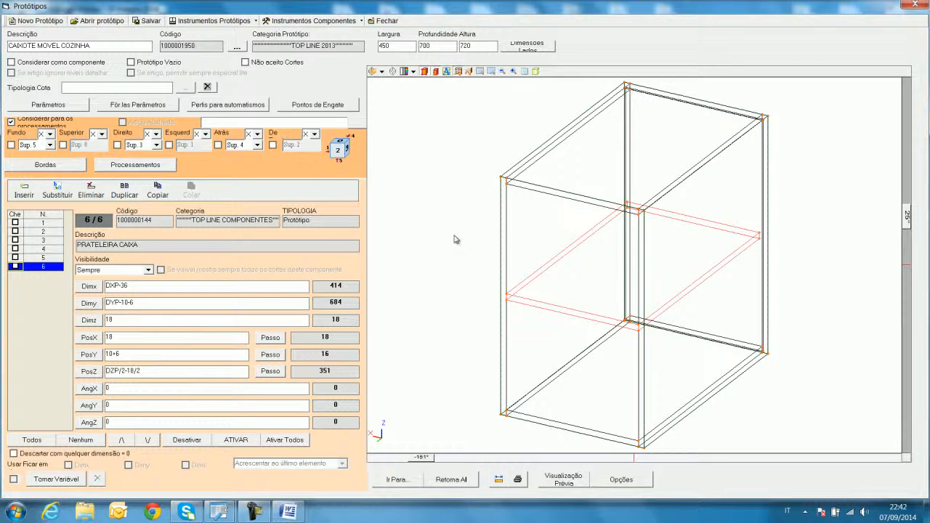
# - Set the prototype's width to 800, refresh the preview, and check the box in the Direito and De Frente views
pyautogui.click(401, 49)
pyautogui.write('800')
pyautogui.click(562, 482)
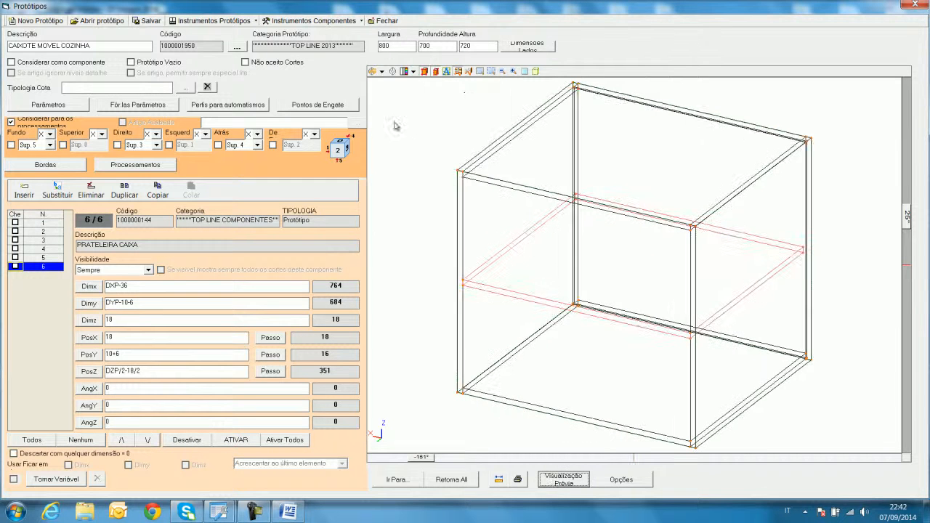
pyautogui.click(381, 72)
pyautogui.click(411, 141)
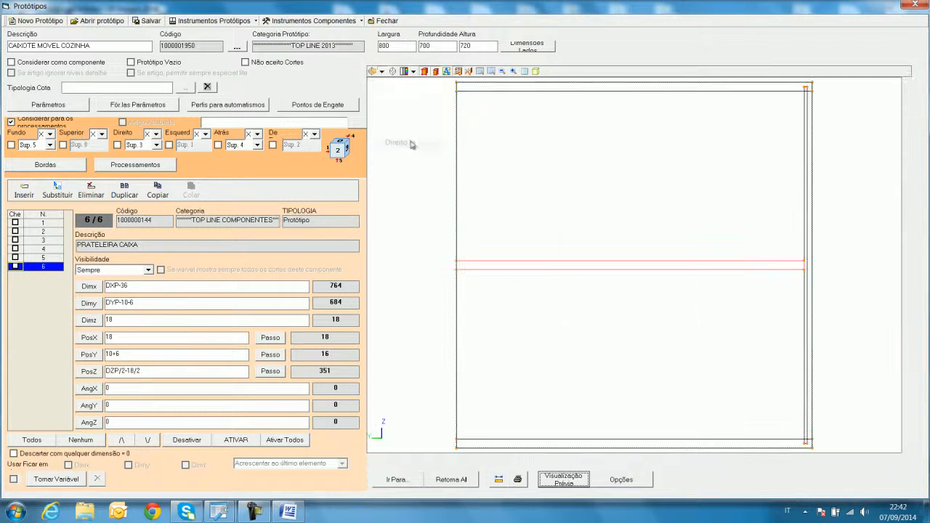
pyautogui.click(381, 71)
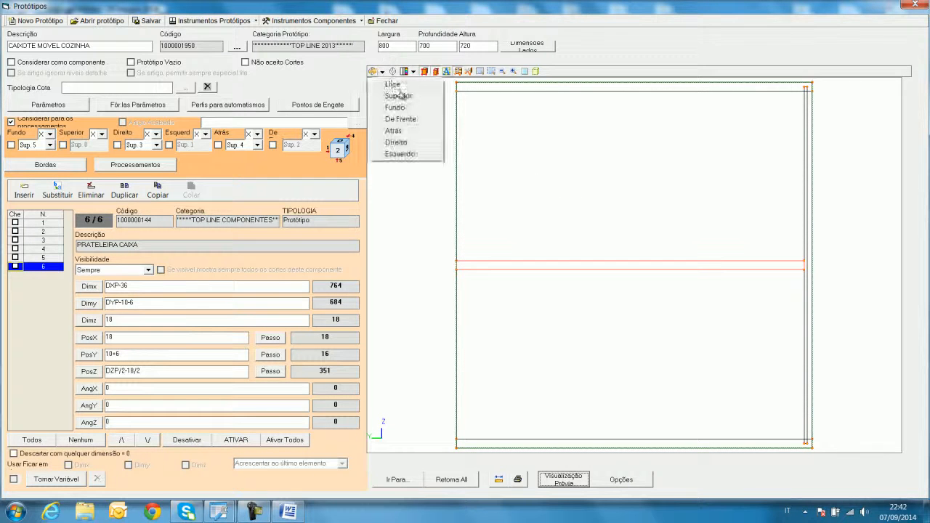
pyautogui.click(416, 119)
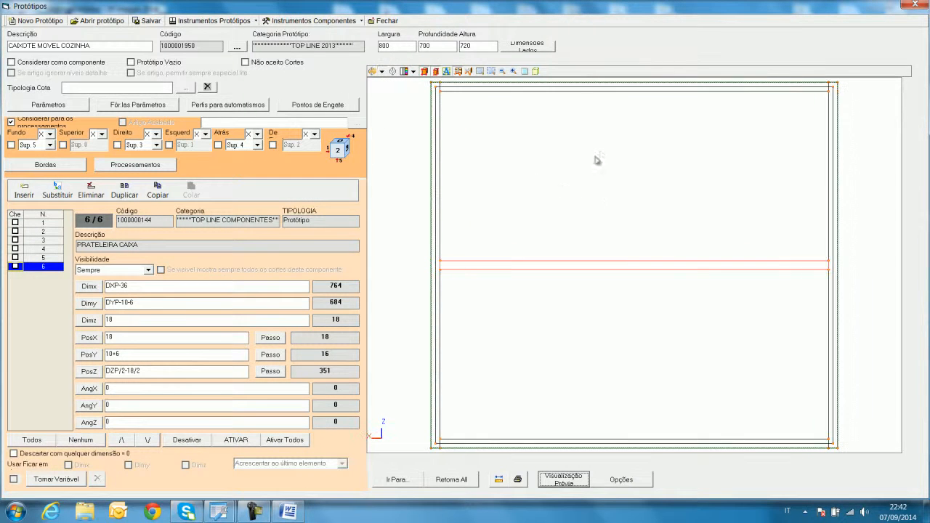
pyautogui.click(382, 71)
pyautogui.click(391, 85)
# - Set the prototype's width to 1200 and refresh the preview
pyautogui.click(401, 48)
pyautogui.write('1200')
pyautogui.click(564, 480)
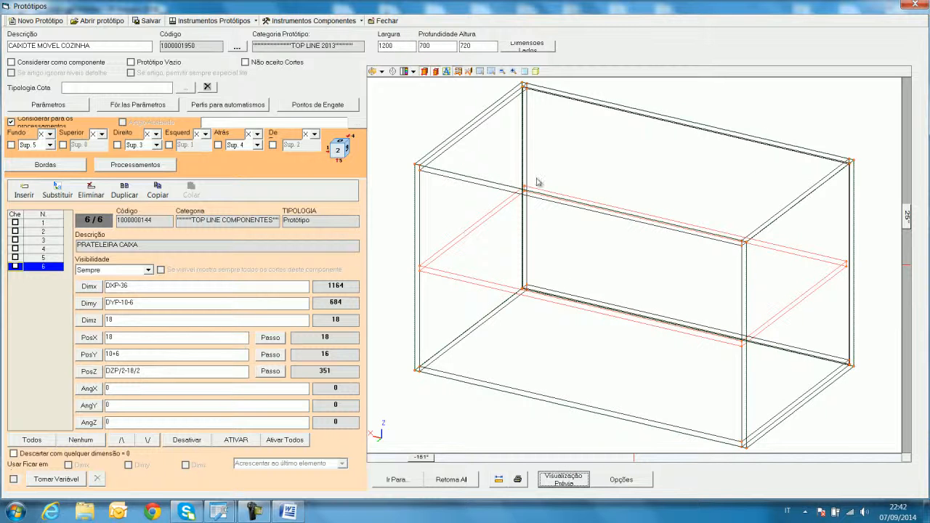
# - Set the prototype's depth to 500, refresh the preview, and check the box in the Direito view
pyautogui.doubleClick(448, 45)
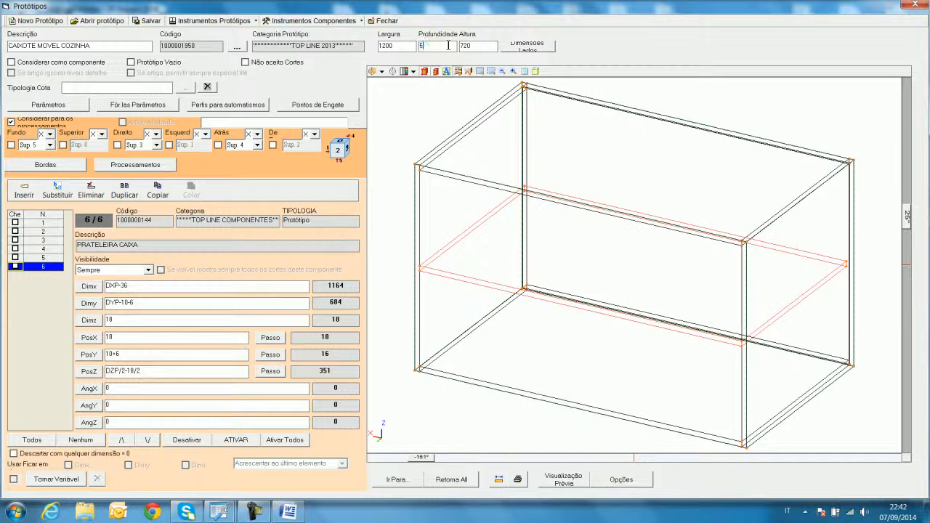
pyautogui.click(568, 480)
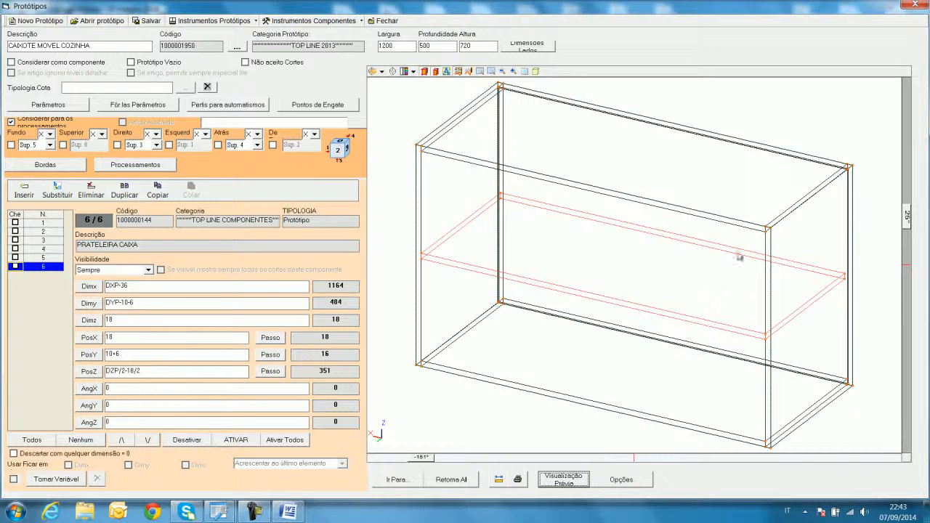
pyautogui.click(381, 72)
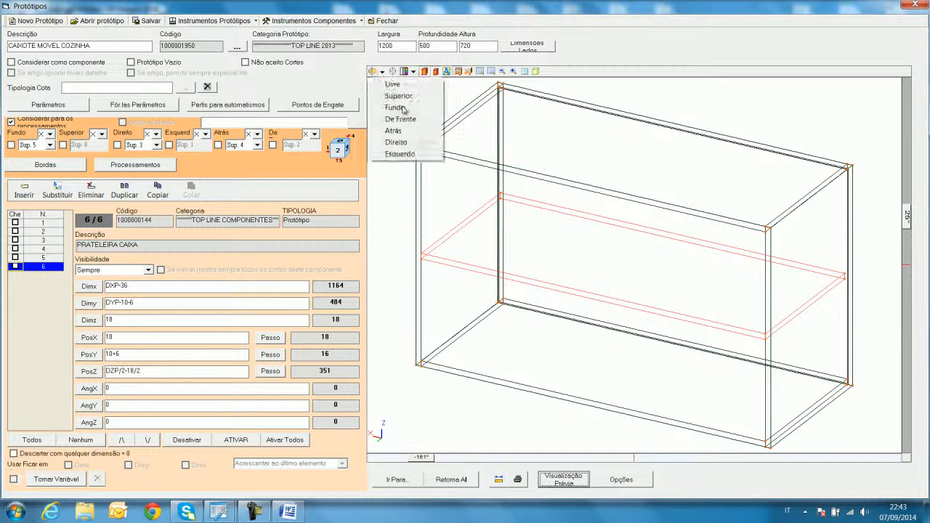
pyautogui.click(411, 143)
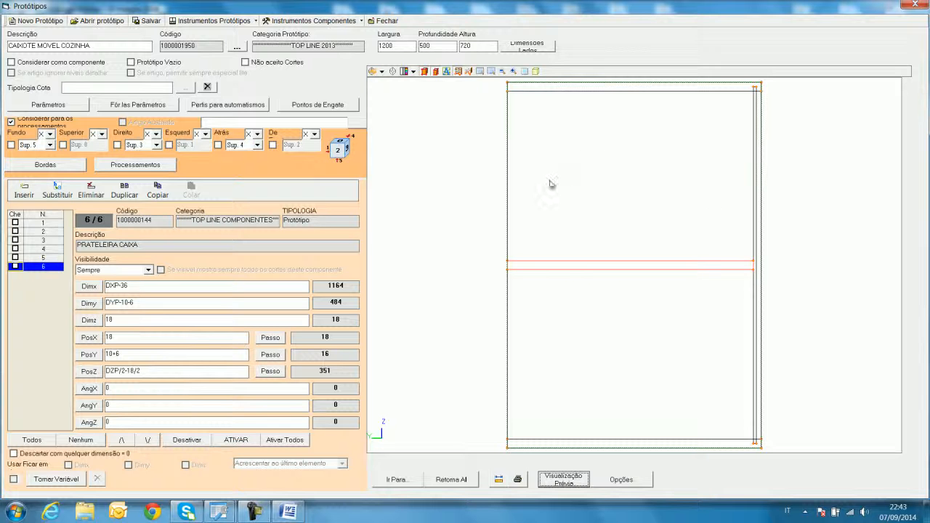
pyautogui.click(382, 71)
pyautogui.click(393, 88)
# - Set the prototype's height to 500, refresh the preview, and check the shelf's position in the De Frente view
pyautogui.doubleClick(485, 47)
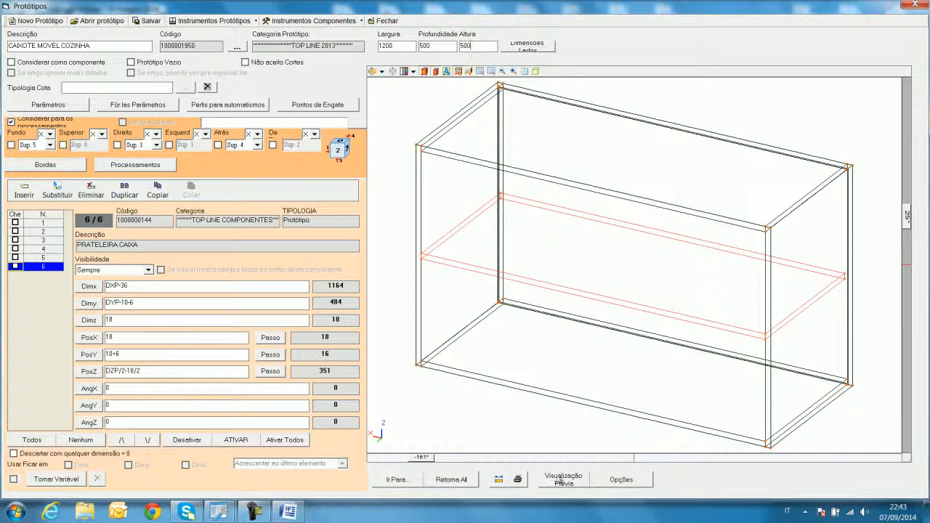
pyautogui.click(562, 480)
pyautogui.click(594, 266)
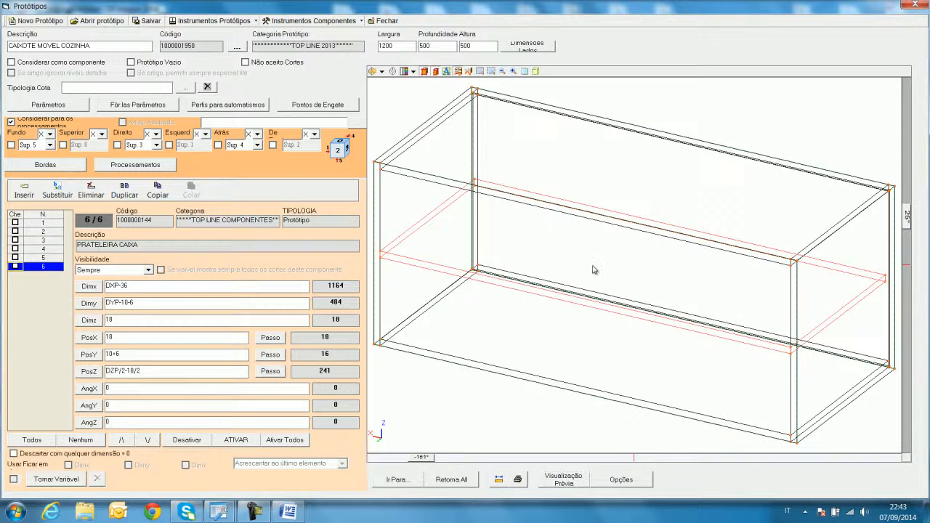
pyautogui.scroll(-1, 611, 267)
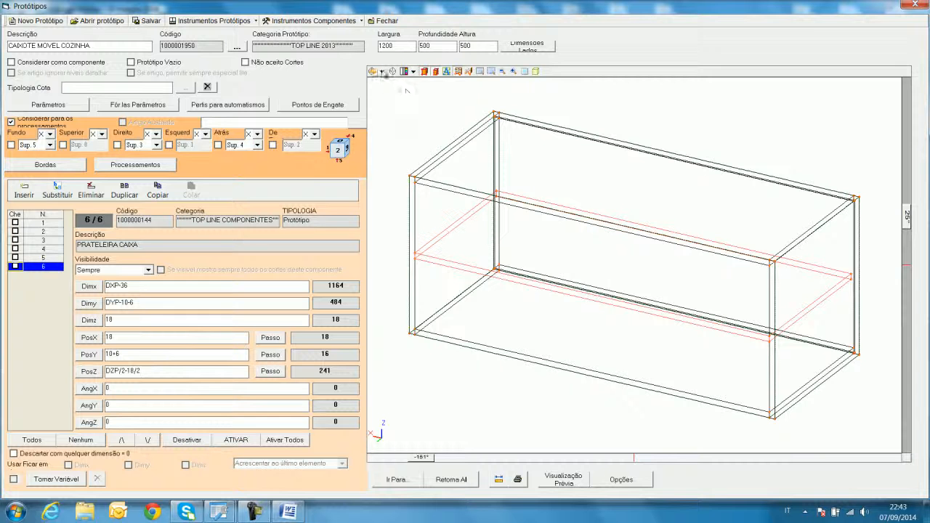
pyautogui.click(413, 71)
pyautogui.click(420, 121)
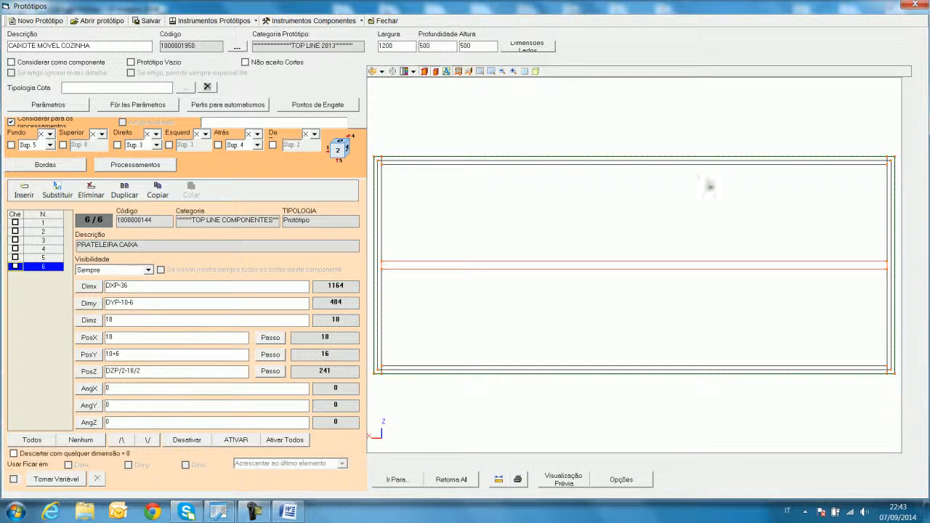
pyautogui.click(413, 71)
pyautogui.click(431, 133)
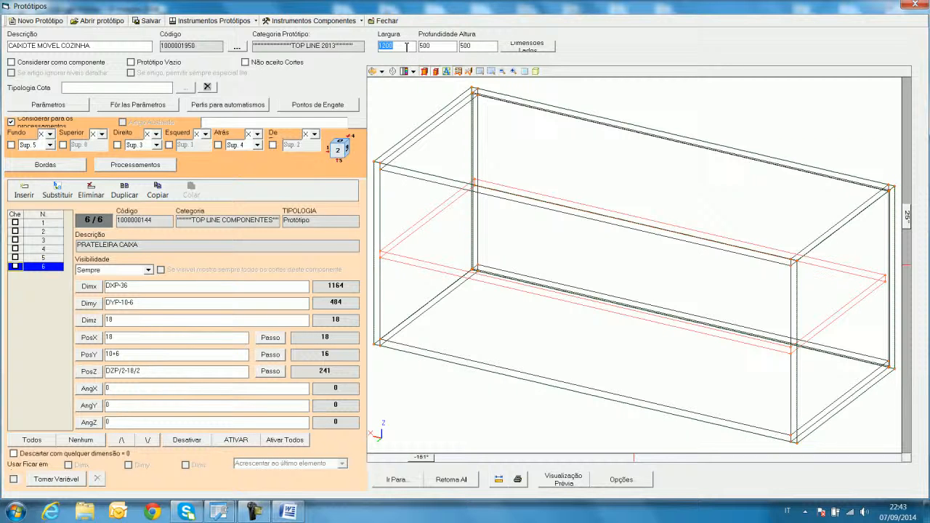
# - Set the prototype's width to 450 and its height to 720, and refresh the preview
pyautogui.click(491, 45)
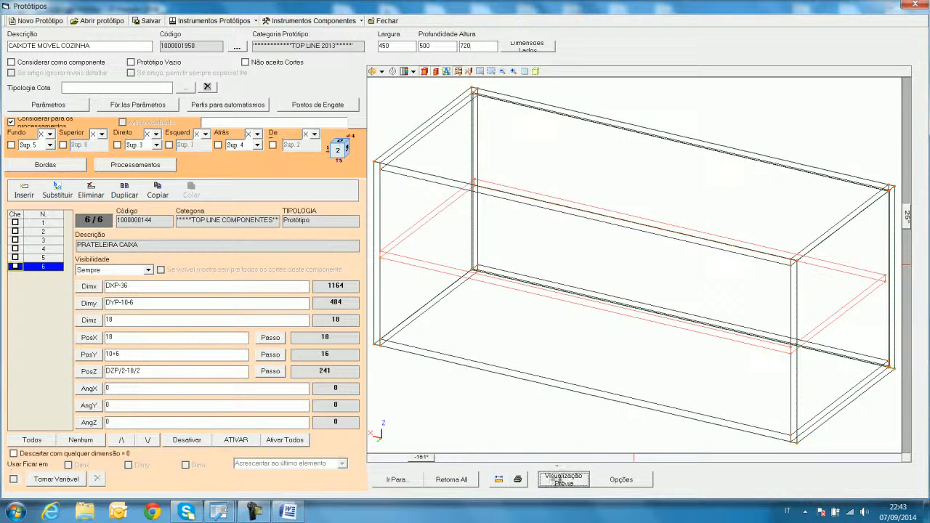
pyautogui.click(564, 480)
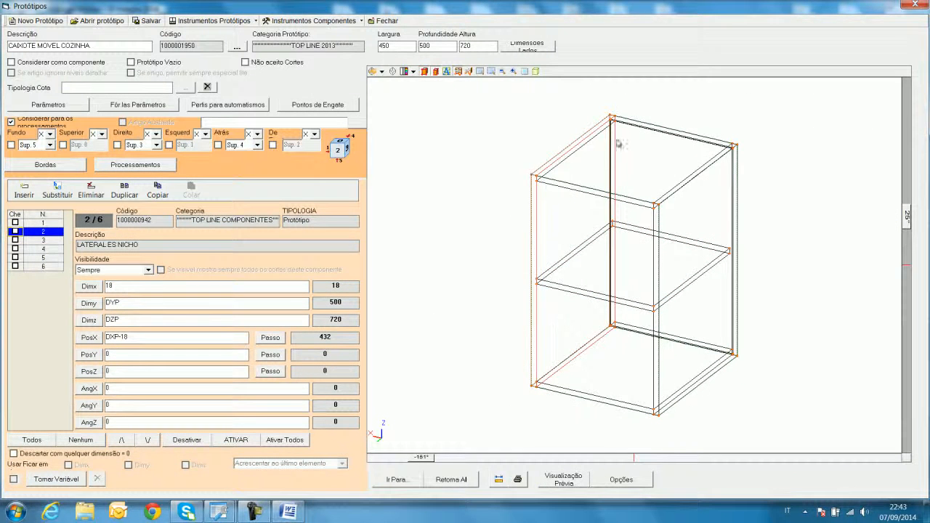
# - Save the prototype's modifications and close the prototype editor
pyautogui.click(149, 21)
pyautogui.click(411, 302)
pyautogui.click(384, 20)
pyautogui.click(266, 511)
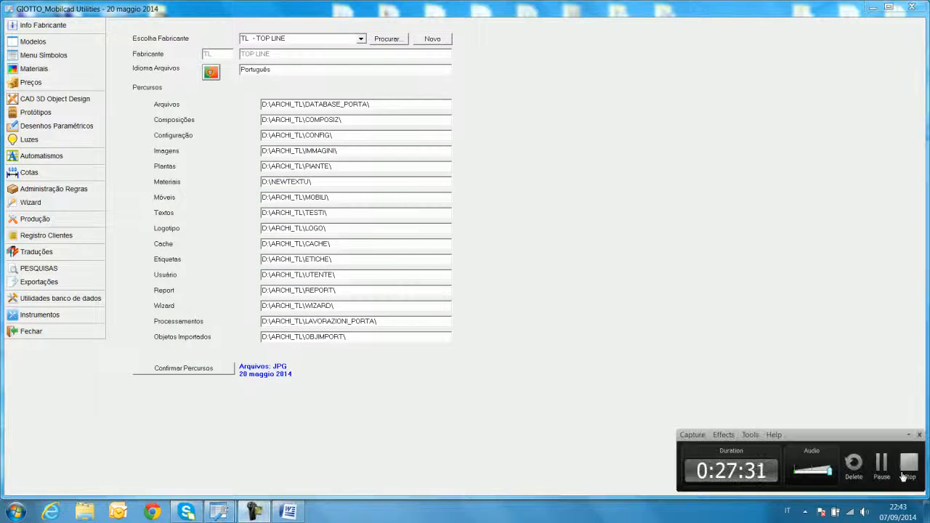